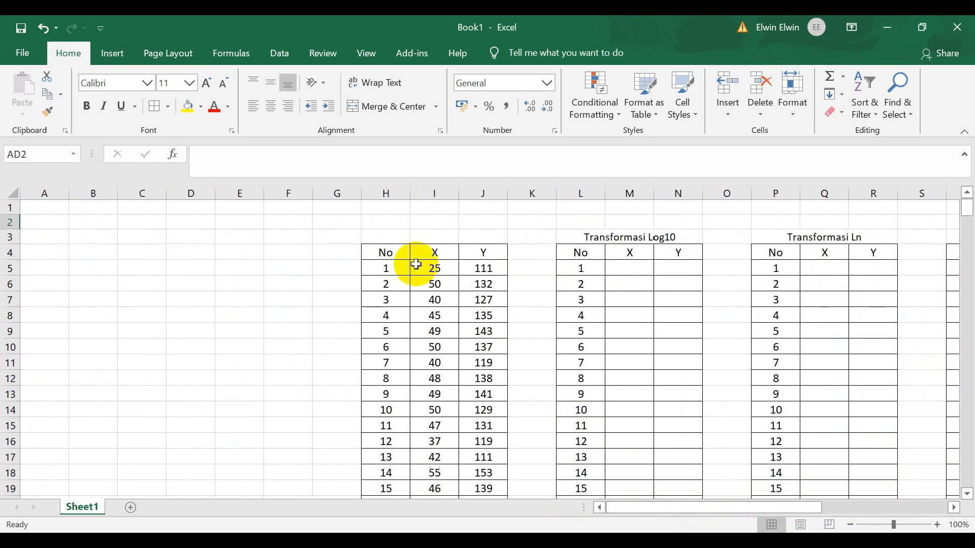
Examine the X and Y source data and the empty Log10, Ln, Akar and Arcsin transformation tables on Sheet1.
scroll(419, 271, "down", 6)
scroll(419, 271, "down", 13)
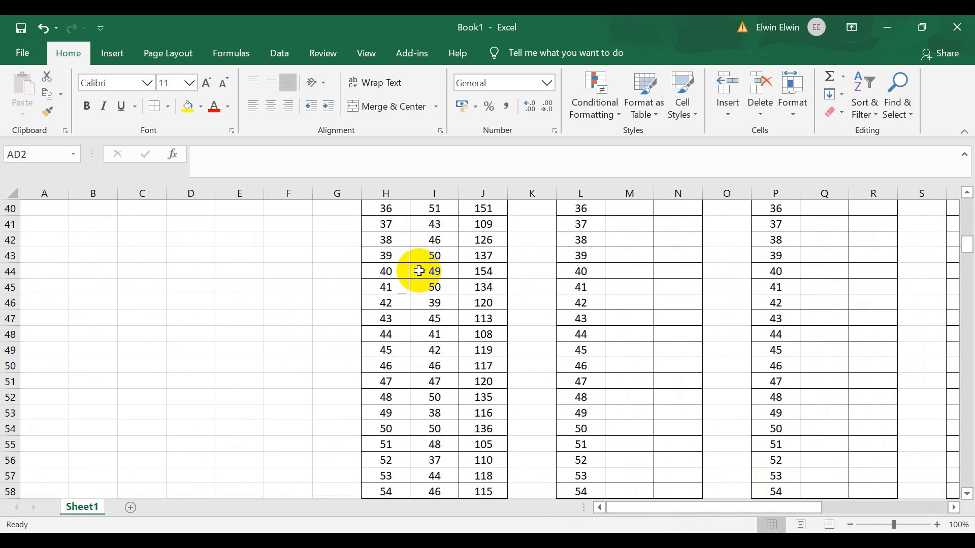
scroll(422, 273, "up", 19)
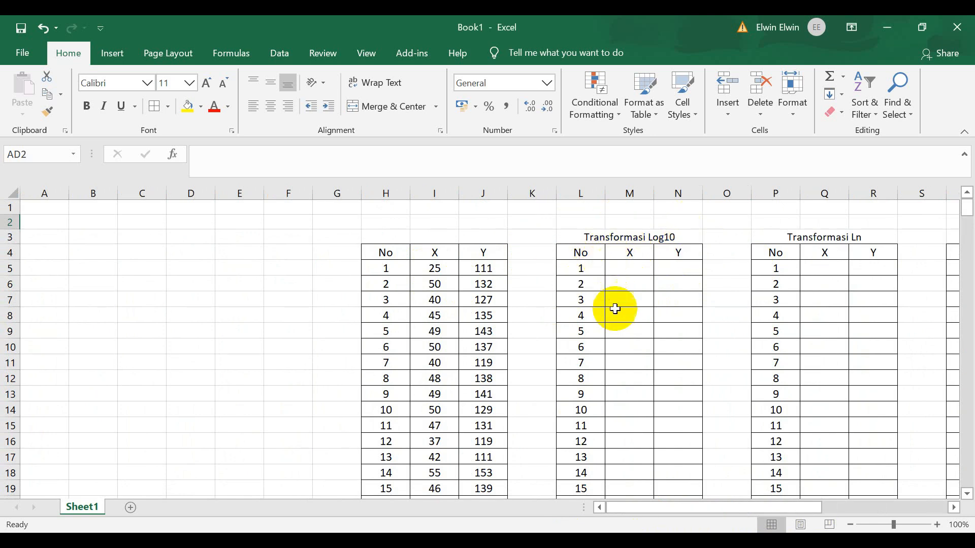
left_click_drag(387, 253, 482, 253)
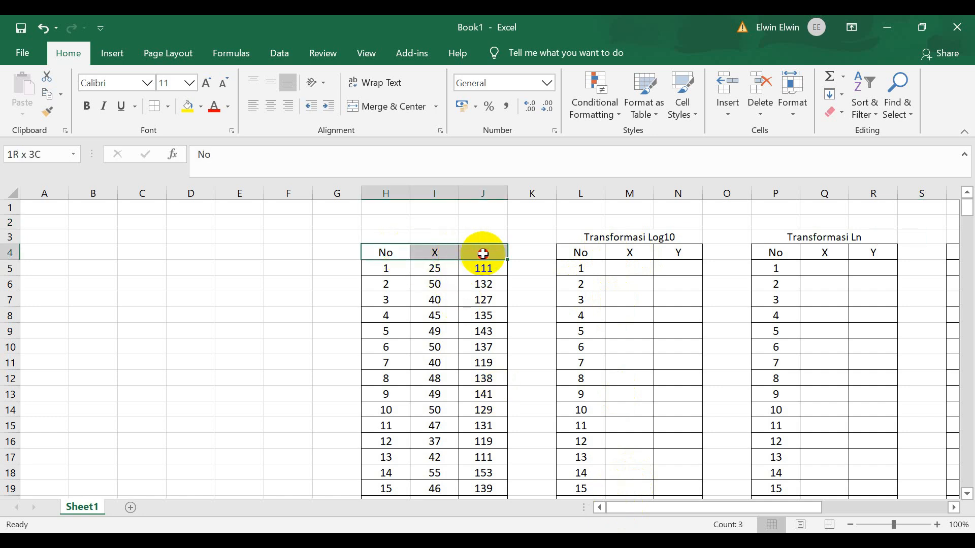
left_click(439, 275)
left_click_drag(650, 510, 700, 517)
left_click(457, 237)
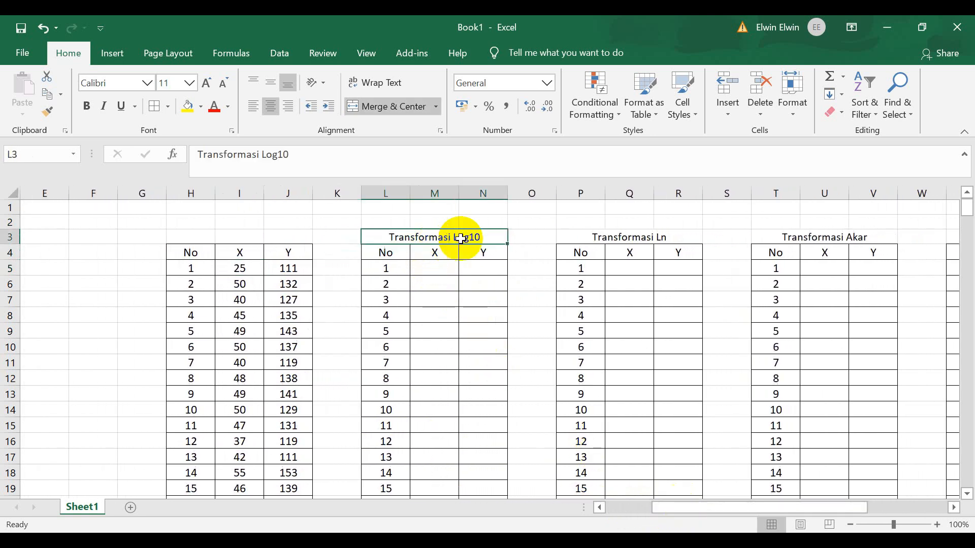
left_click(624, 235)
left_click_drag(728, 507, 770, 507)
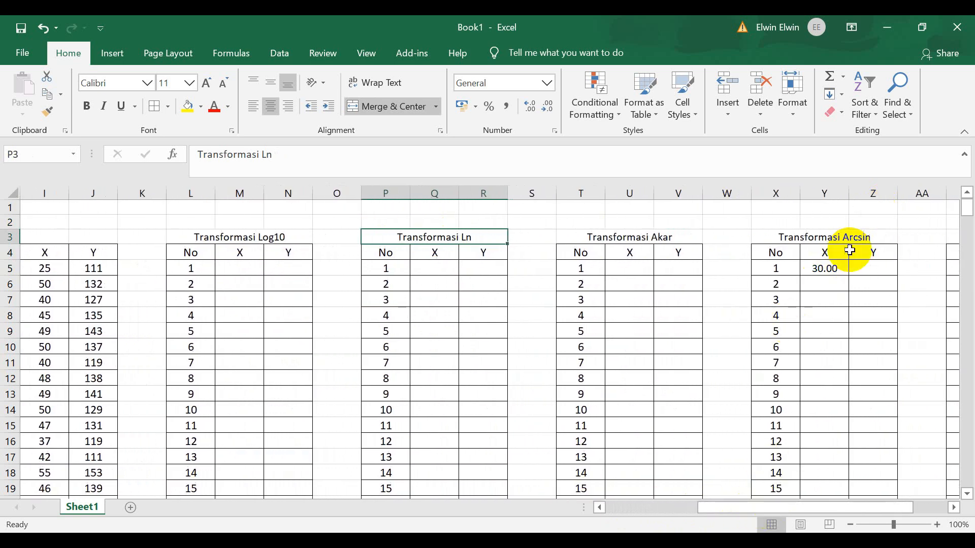
left_click_drag(709, 506, 620, 518)
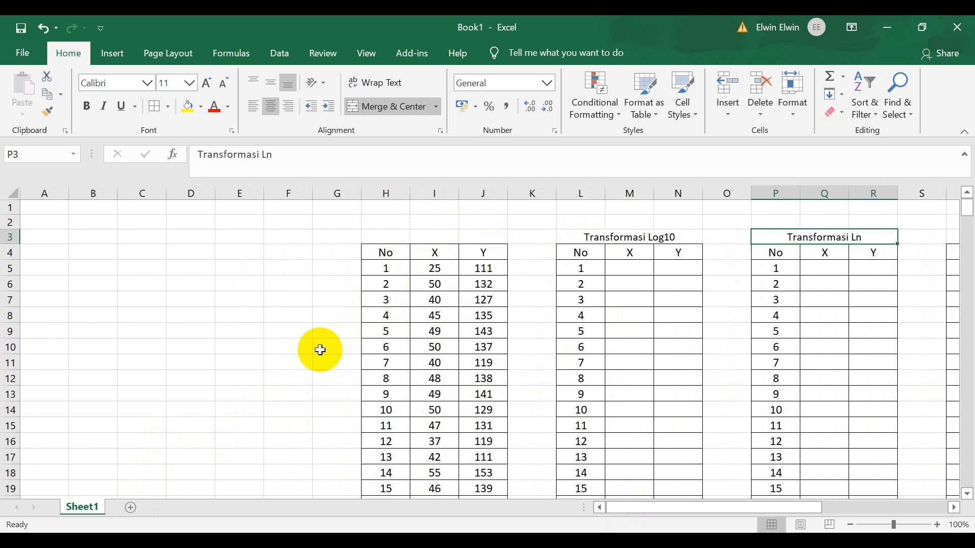
Launch SPSS and dismiss its startup dialog to reach an empty dataset.
key("super")
type("spss")
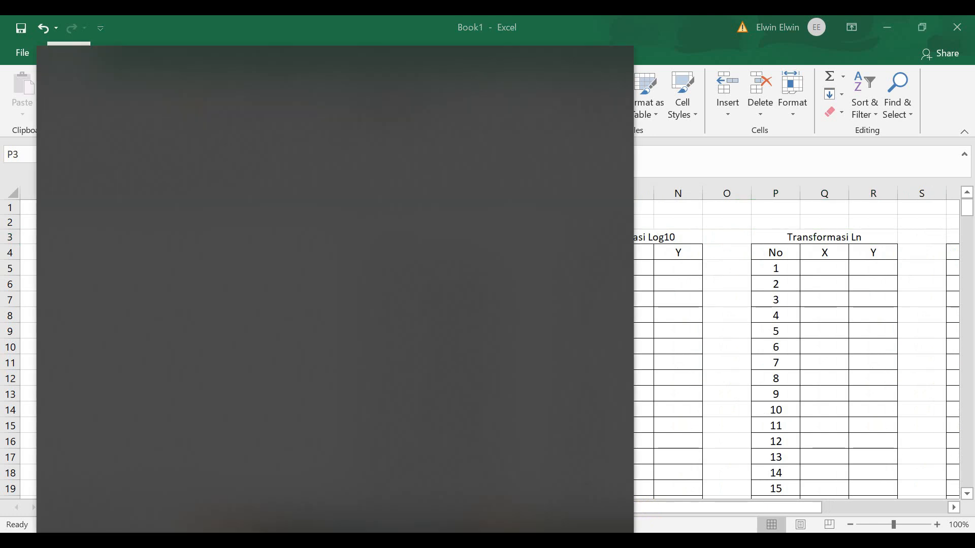
left_click(120, 127)
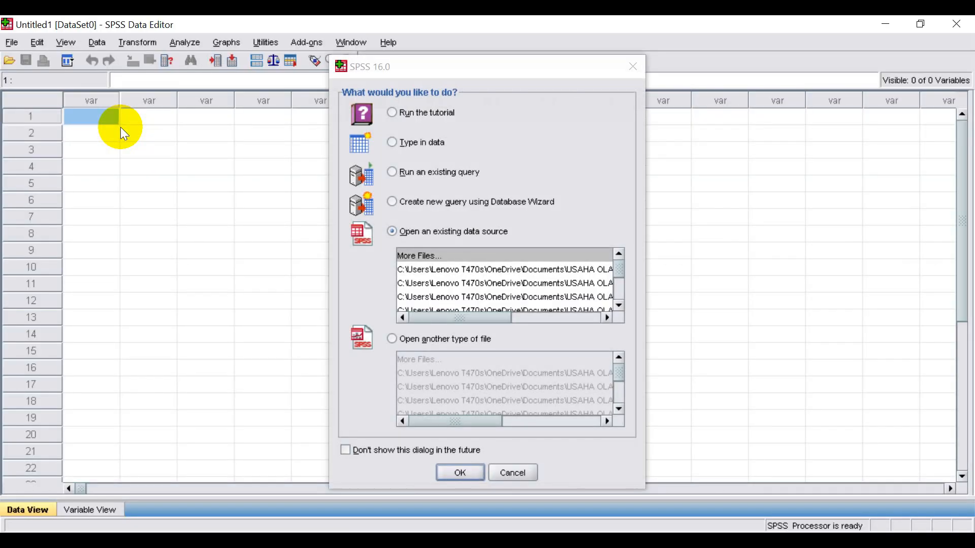
left_click(632, 66)
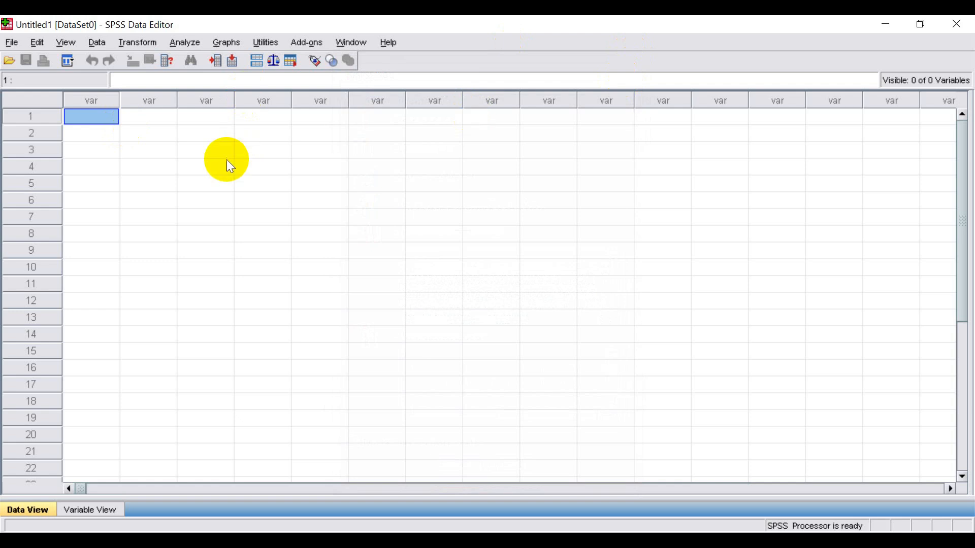
Define two variables named X and Y in the dataset, labelled X and Y respectively.
left_click(80, 512)
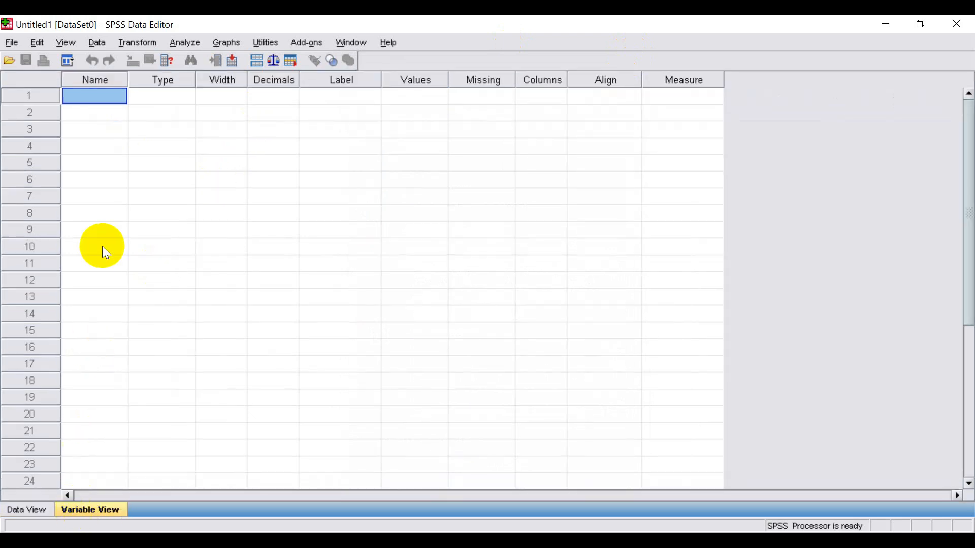
type("X")
left_click(96, 114)
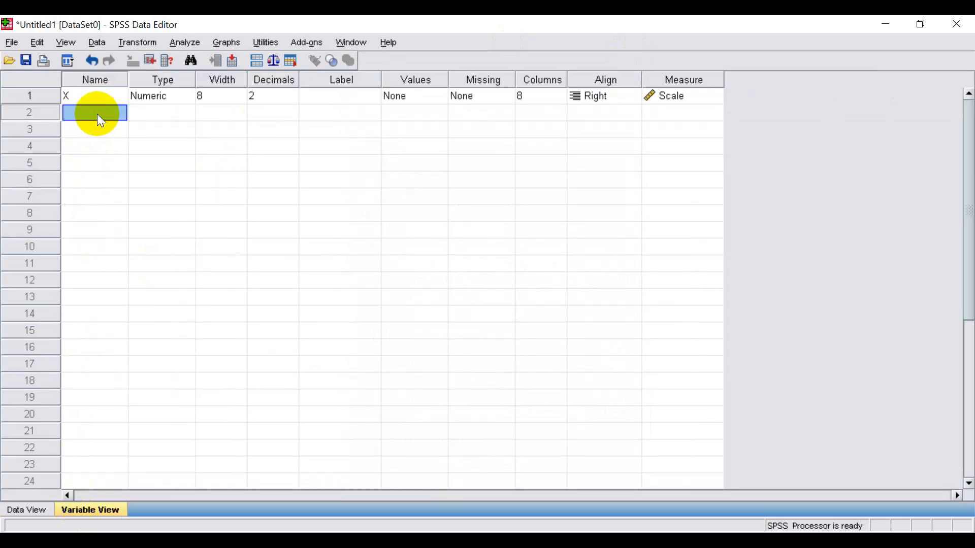
type("Y")
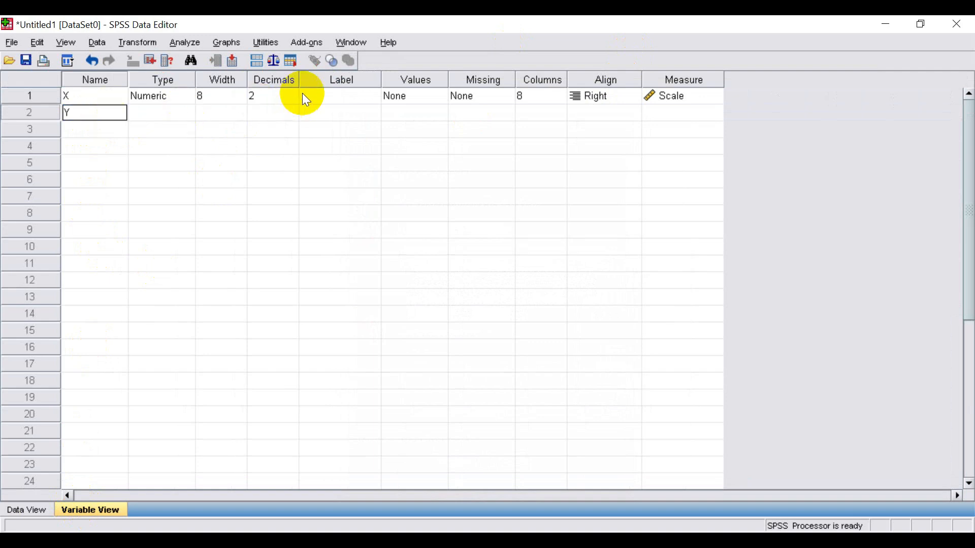
left_click(314, 99)
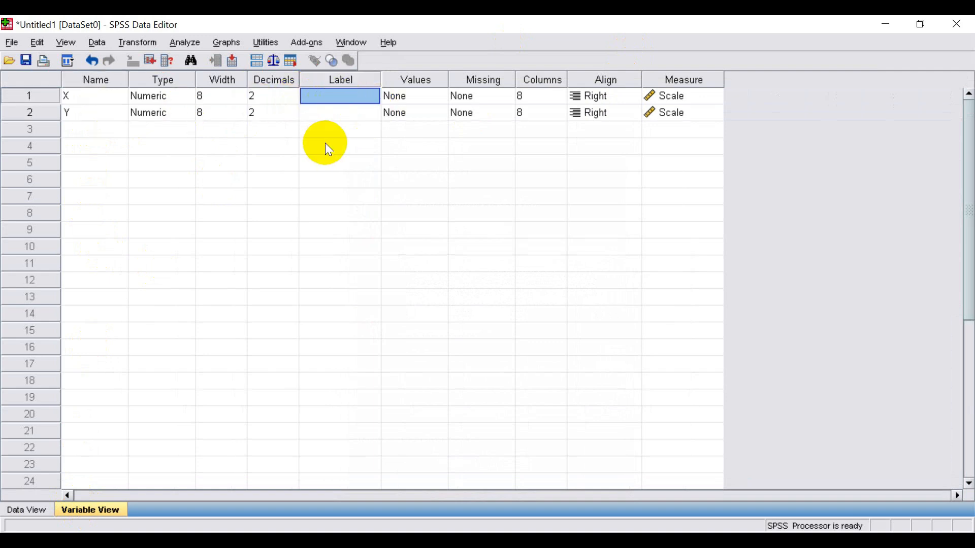
type("X")
left_click(318, 117)
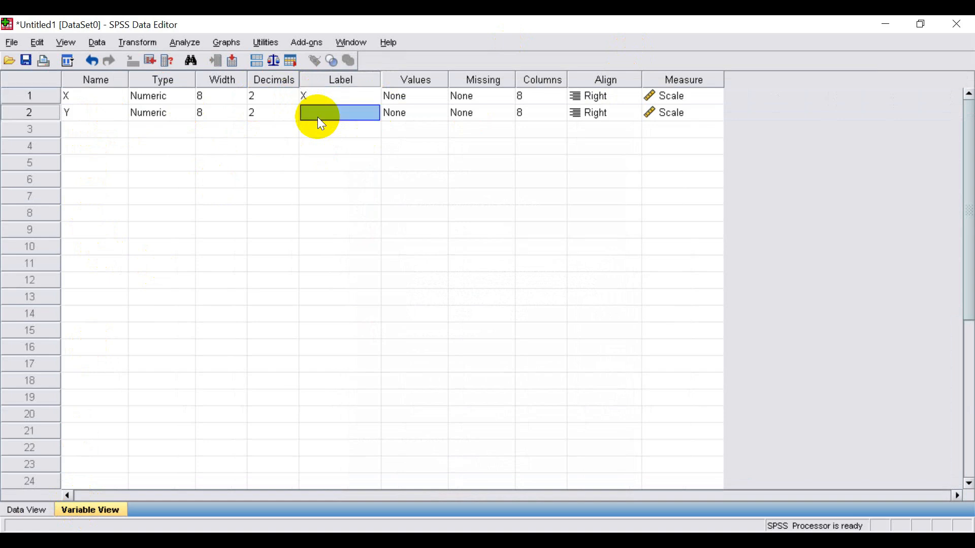
type("Y")
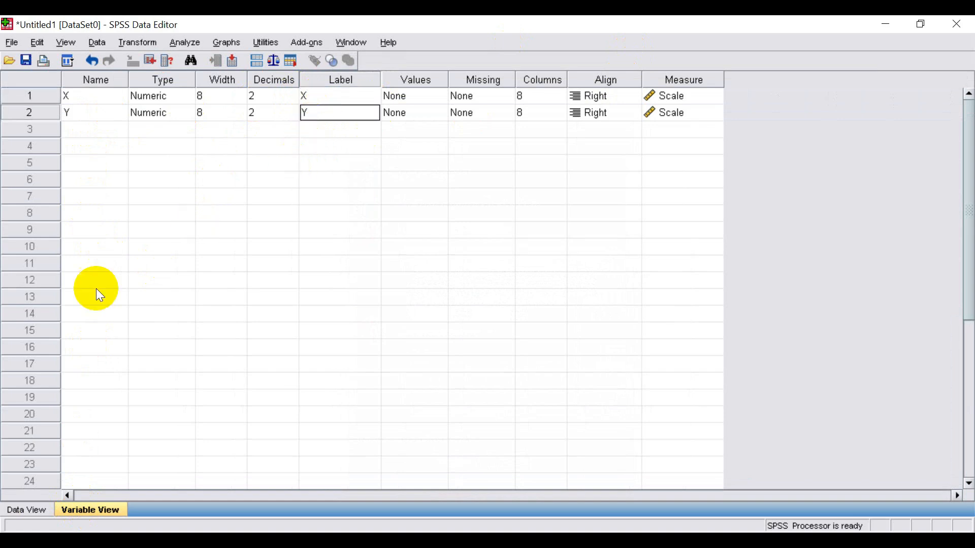
Copy all X and Y values from the Book1 workbook in Excel into the X and Y variables in SPSS.
left_click(32, 513)
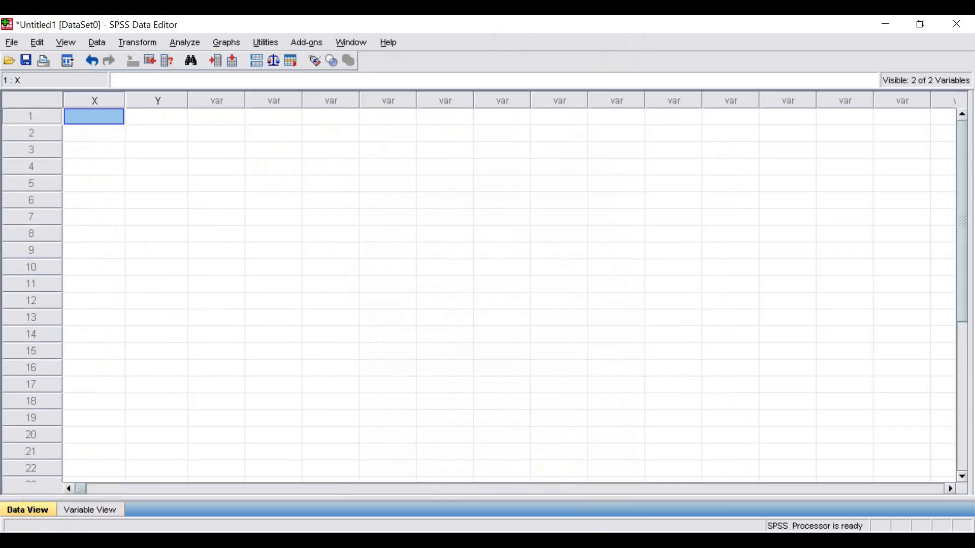
mouse_move(576, 522)
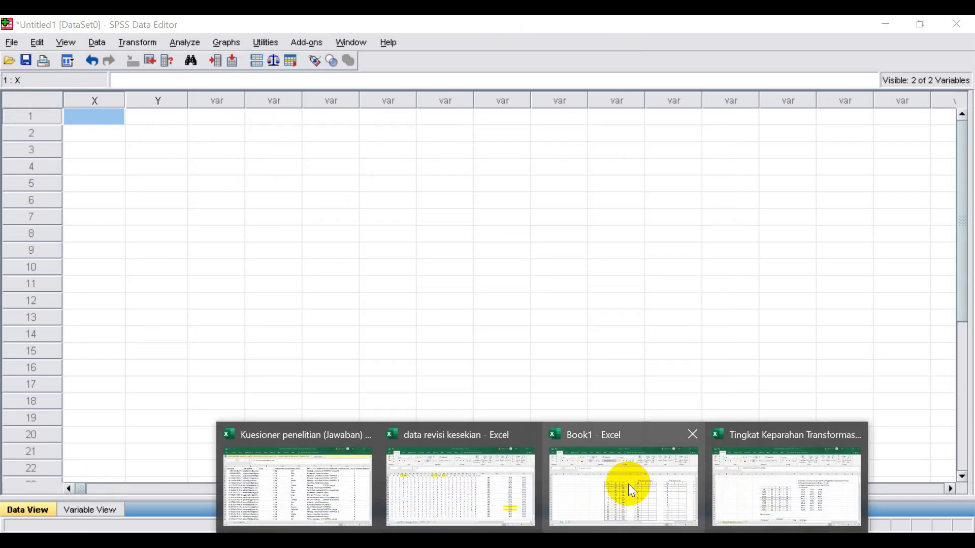
left_click(629, 483)
left_click_drag(434, 271, 473, 459)
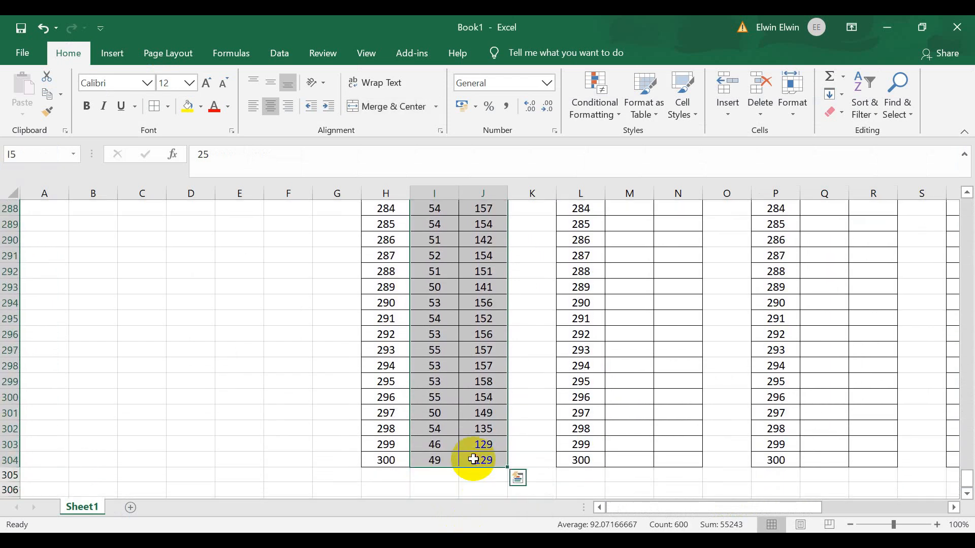
key("ctrl+c")
key("alt+Tab")
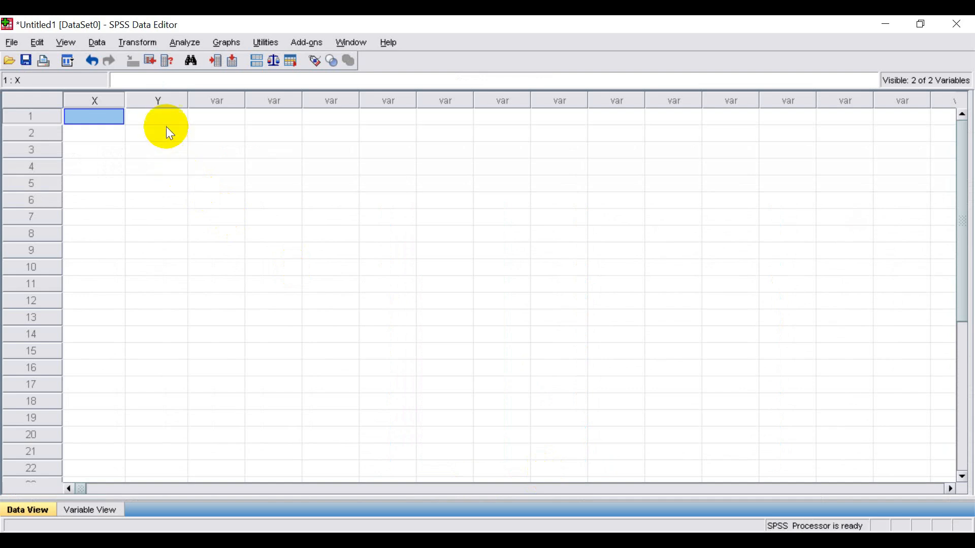
key("ctrl+v")
scroll(147, 223, "down", 20)
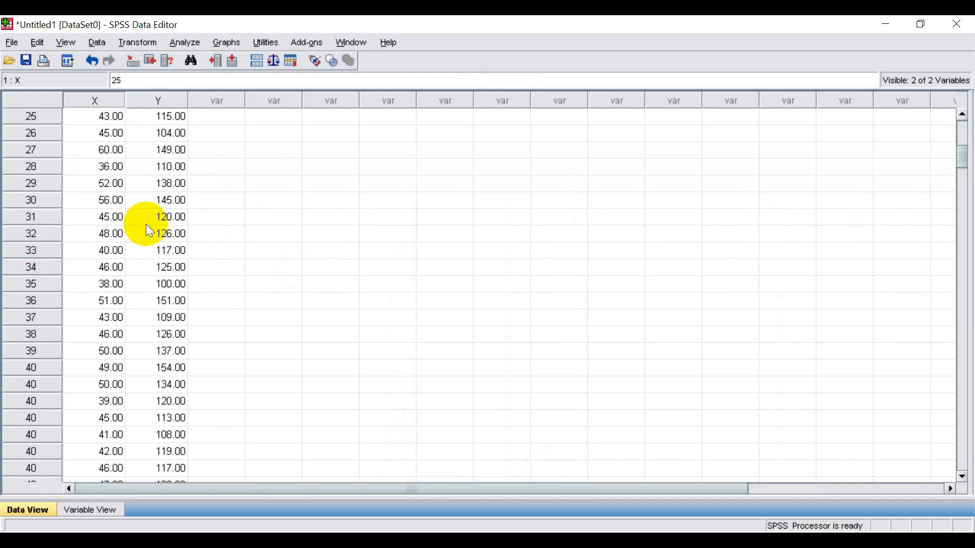
left_click(116, 249)
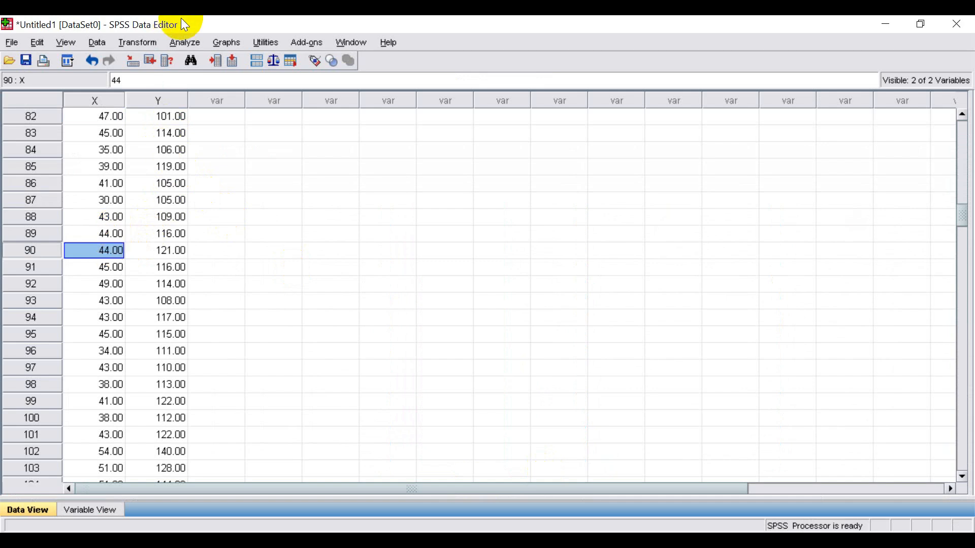
Set up a linear regression with Y as the dependent variable and X as the independent variable.
left_click(185, 42)
mouse_move(242, 200)
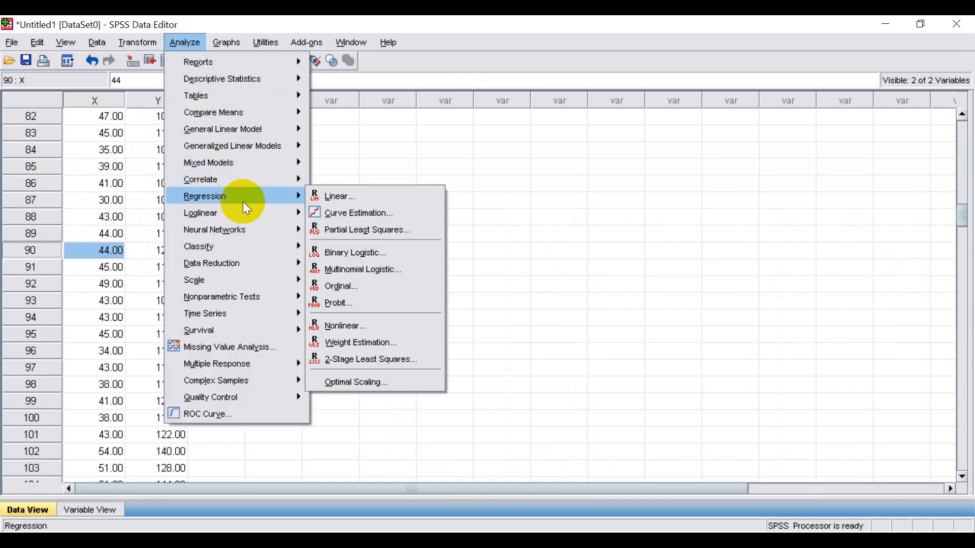
left_click(358, 196)
left_click(350, 180)
left_click(426, 161)
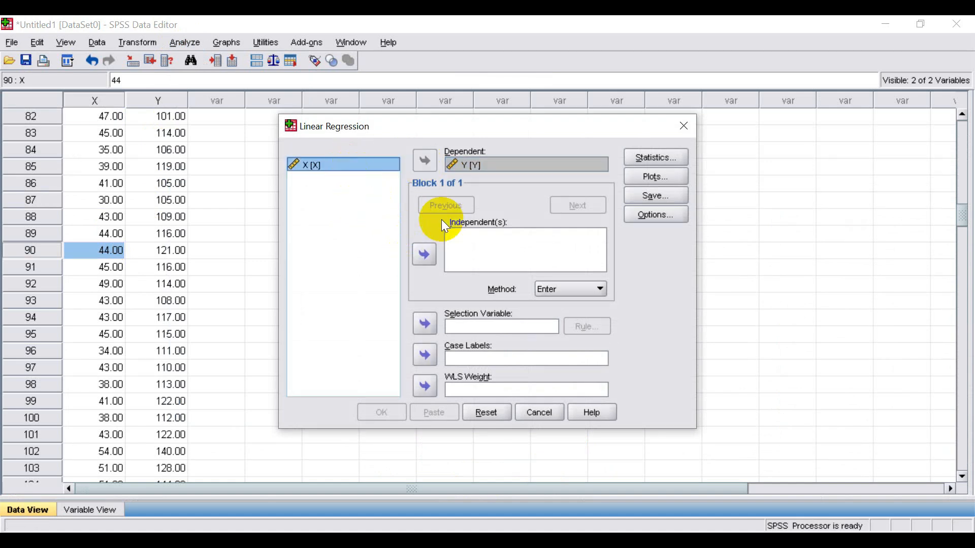
left_click(425, 255)
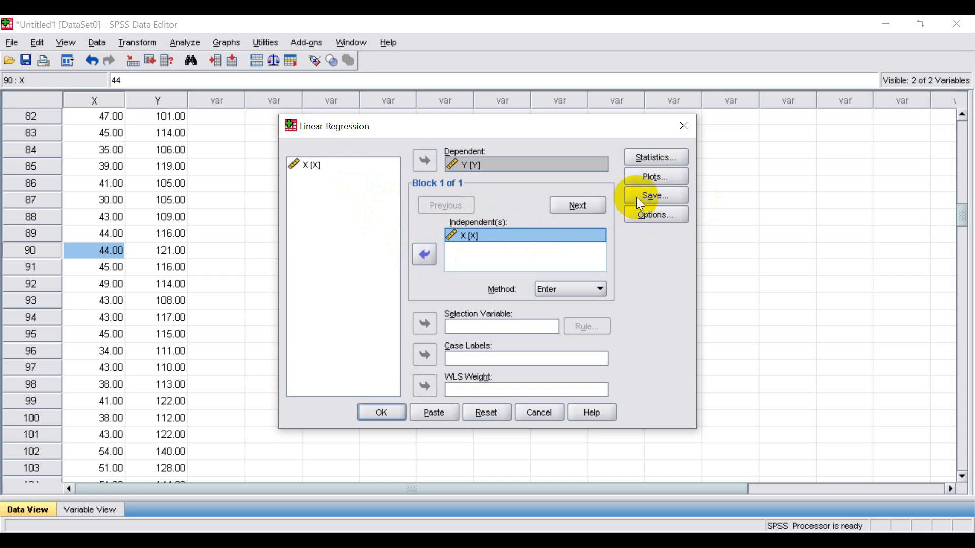
Run the regression with unstandardized residuals saved to the dataset, and close the output without saving it.
left_click(662, 194)
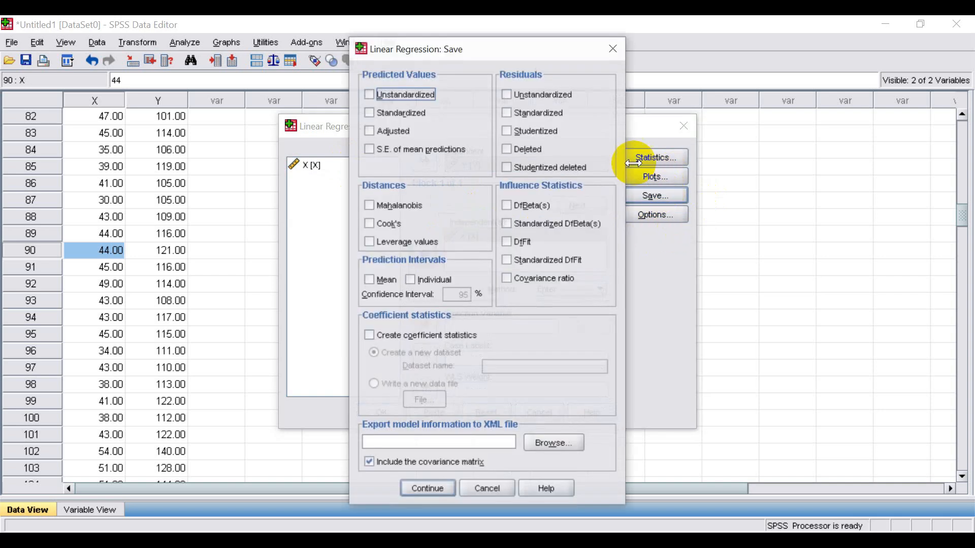
left_click(568, 95)
left_click(431, 490)
left_click(382, 416)
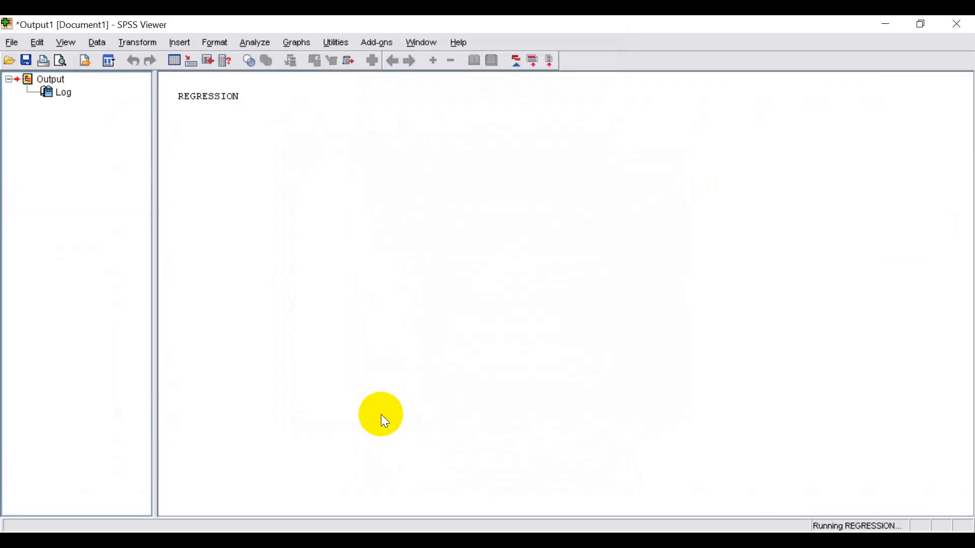
left_click(957, 24)
left_click(488, 304)
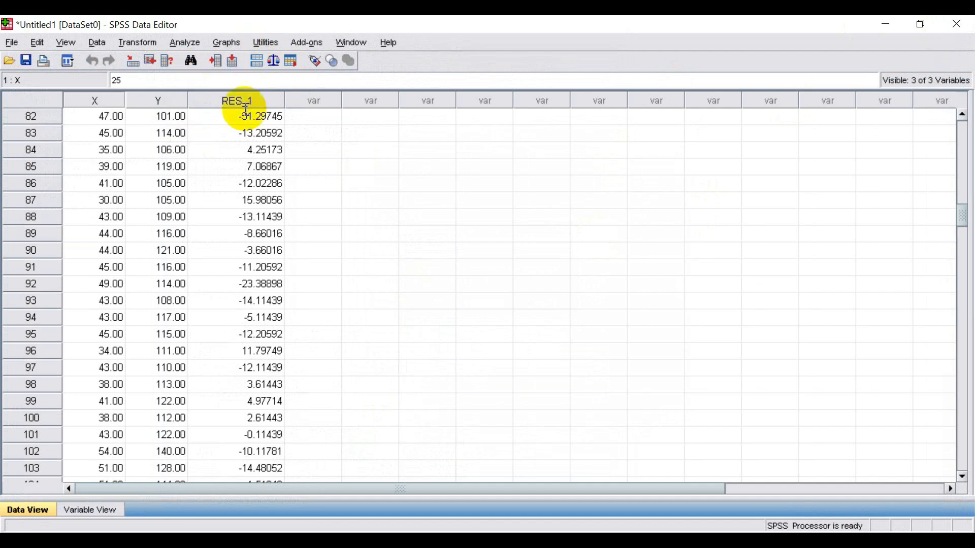
Run a one-sample Kolmogorov-Smirnov test for normal distribution on the unstandardized residual variable.
left_click(188, 41)
mouse_move(259, 297)
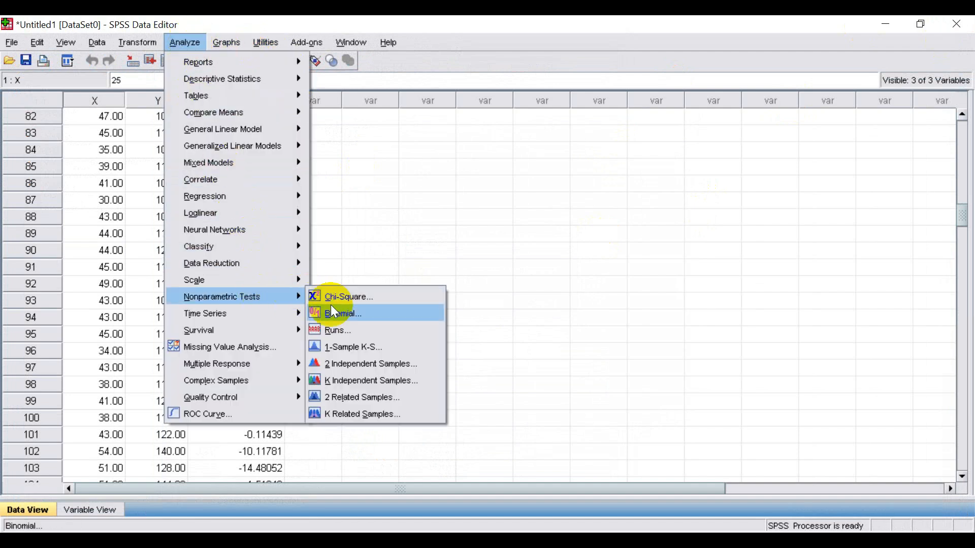
left_click(363, 349)
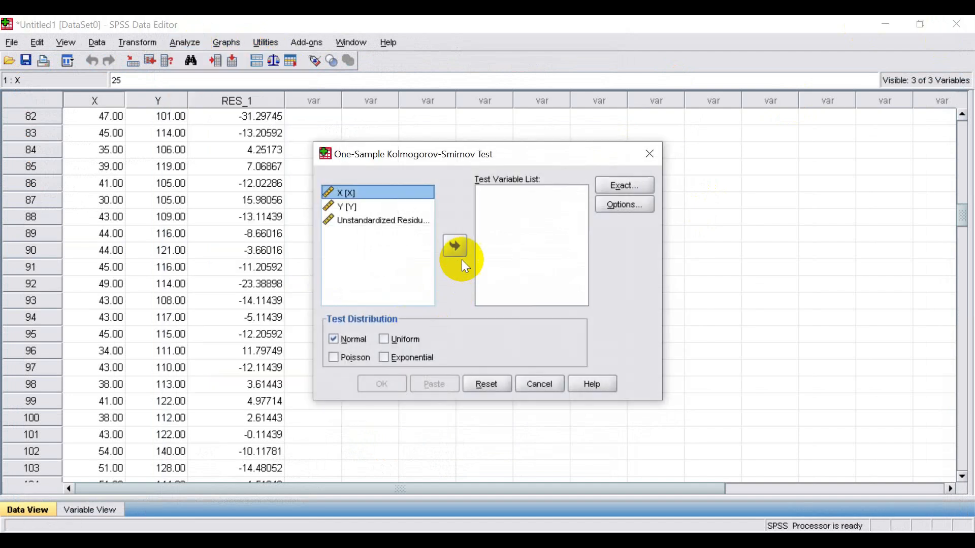
left_click(420, 232)
left_click(454, 246)
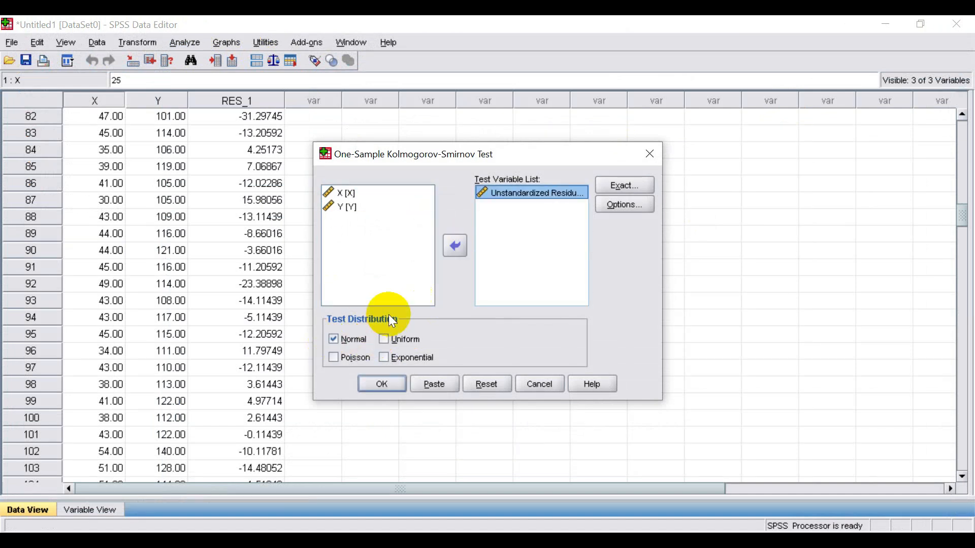
left_click(380, 384)
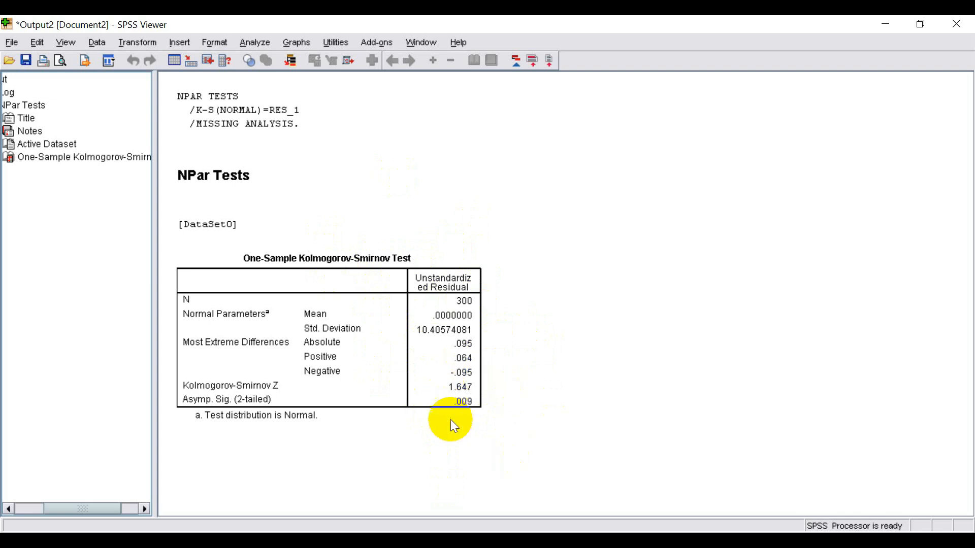
Switch to the Book1 workbook in Excel, enter =LOG10(I5) in M5, and fill the formula across to column N and down to row 304.
left_click(542, 540)
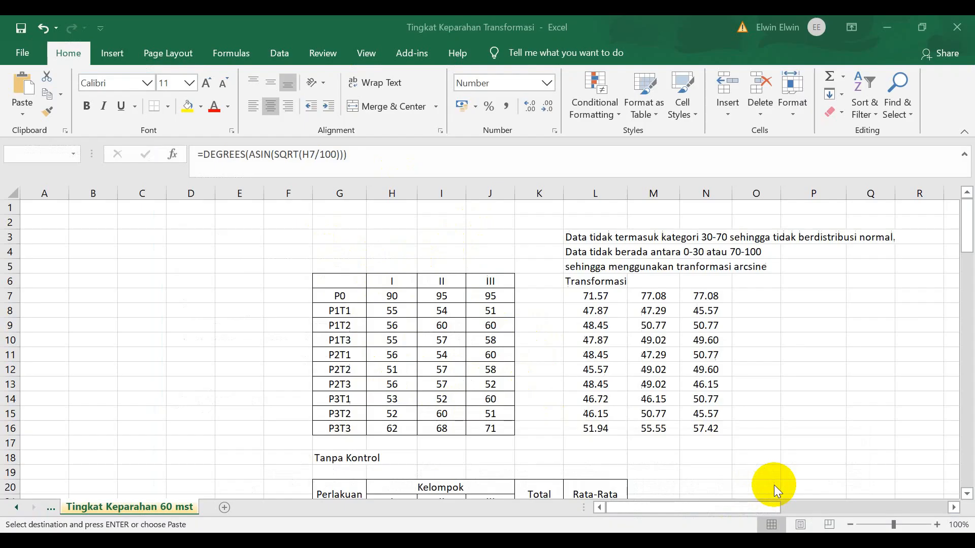
left_click(778, 484)
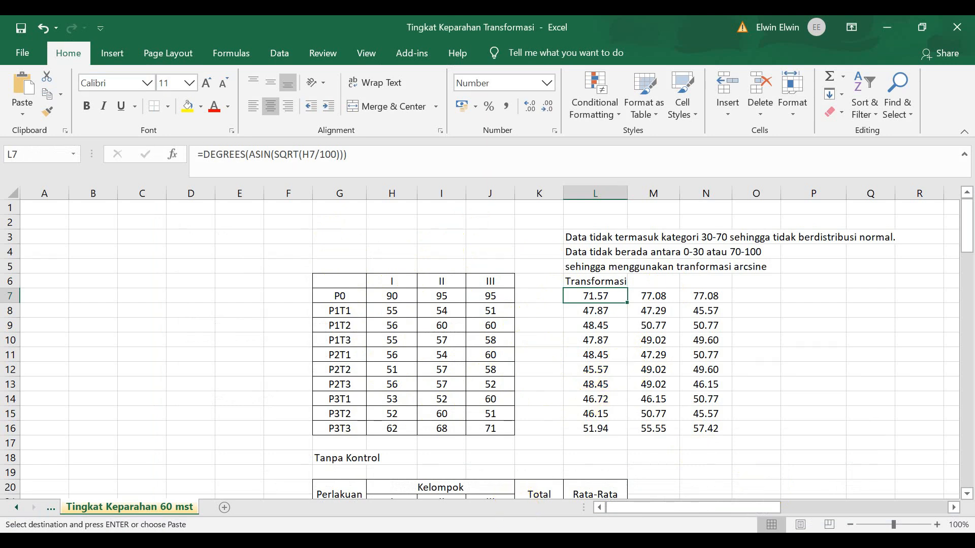
mouse_move(542, 540)
left_click(584, 483)
scroll(561, 350, "up", 4)
scroll(561, 351, "up", 20)
scroll(558, 348, "up", 20)
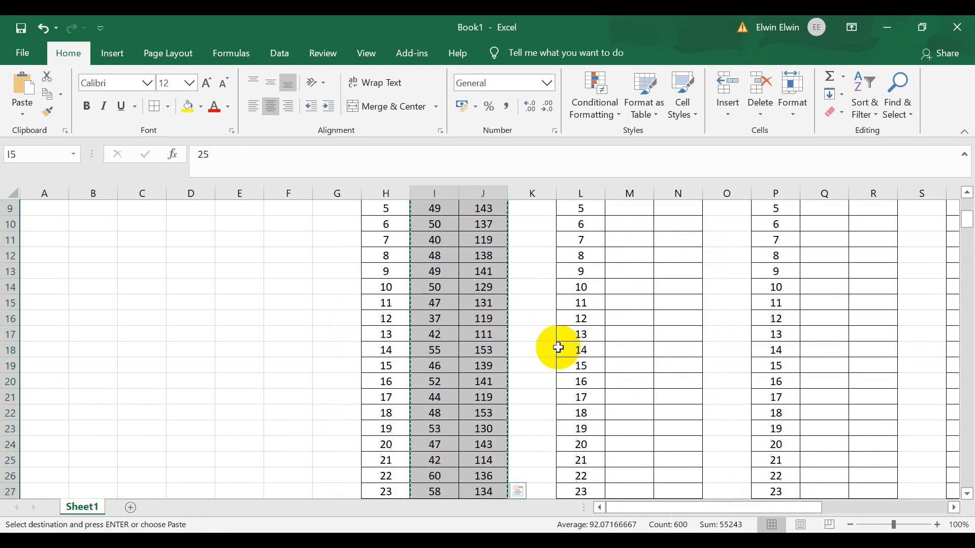
scroll(559, 348, "up", 3)
left_click(630, 270)
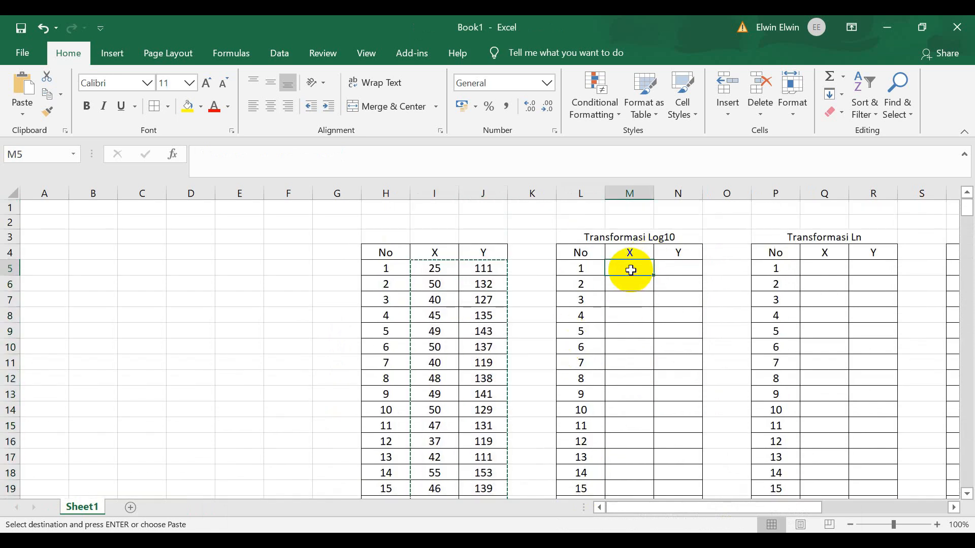
type("=log10(")
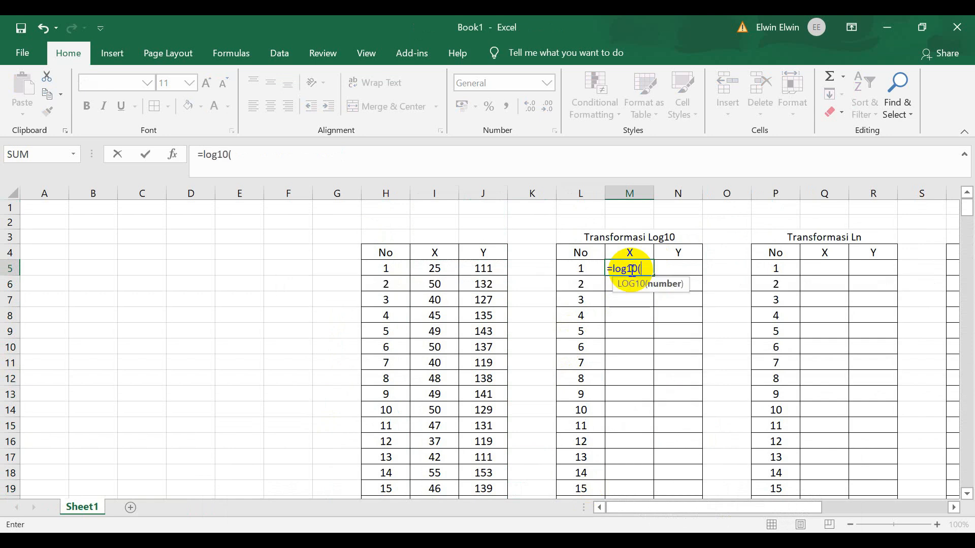
left_click(431, 266)
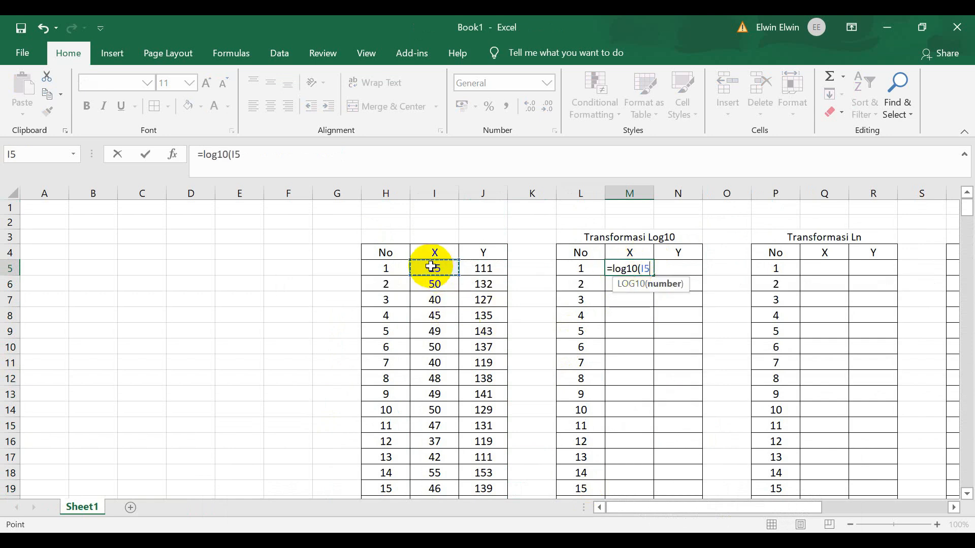
key("Return")
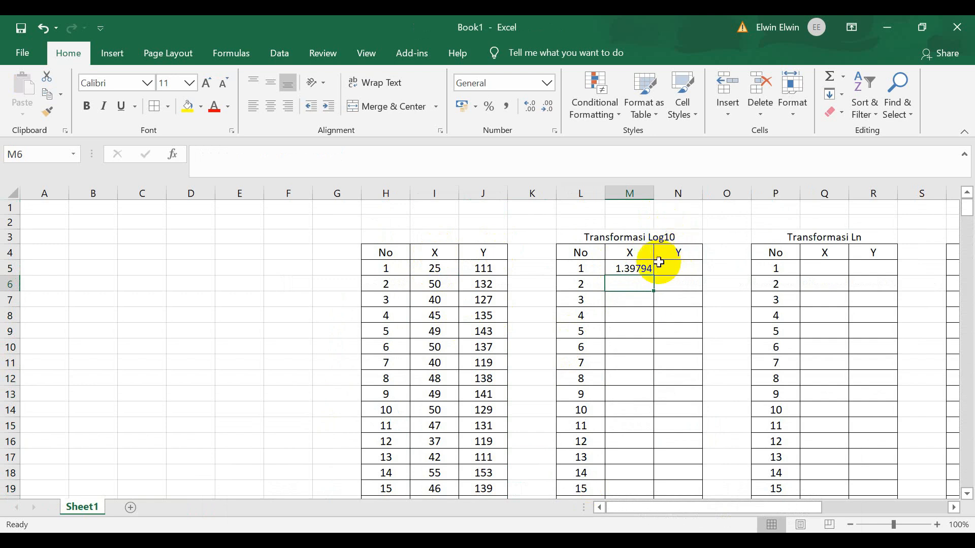
left_click(645, 269)
mouse_move(654, 276)
left_mouse_down()
mouse_move(694, 280)
mouse_move(696, 289)
mouse_move(681, 503)
mouse_move(678, 414)
mouse_move(670, 495)
mouse_move(642, 464)
mouse_move(647, 435)
left_mouse_up()
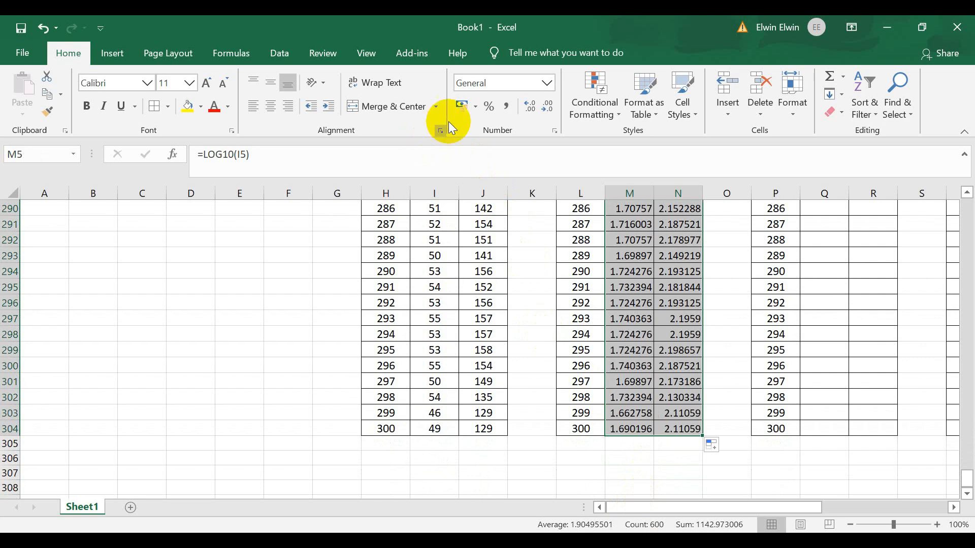
Format the Log10-transformed X and Y values to two decimal places and centre them.
left_click(547, 106)
left_click(548, 105)
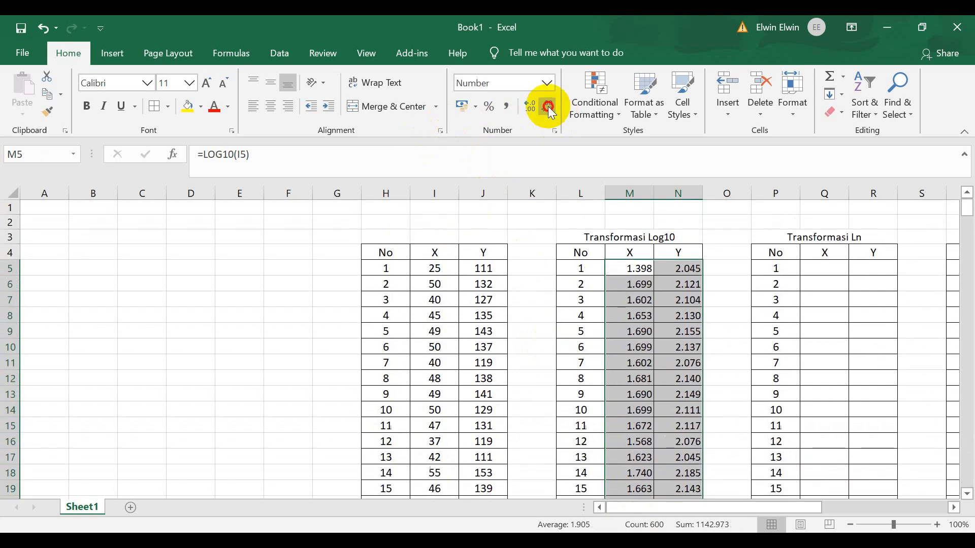
left_click(547, 106)
left_click(271, 108)
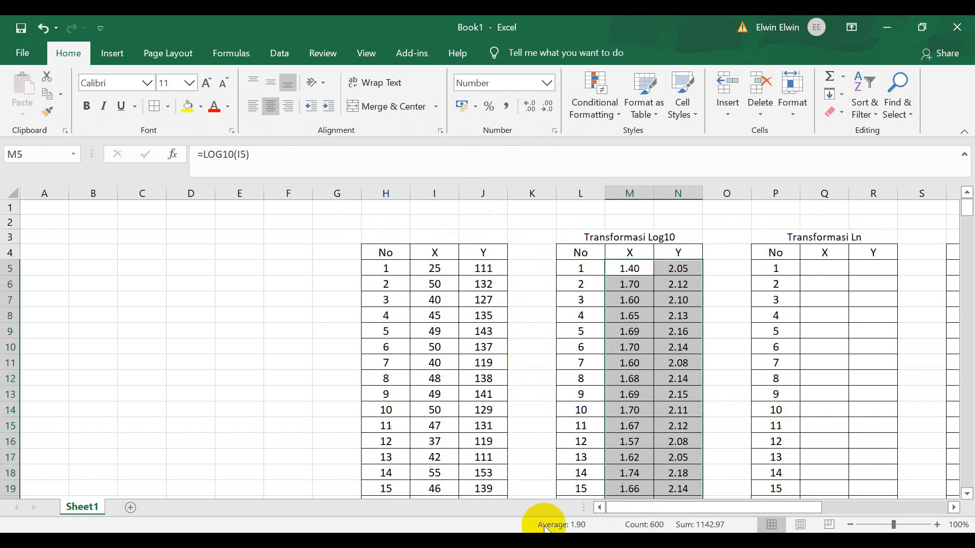
Switch to SPSS and create a new dataset with two variables named X and Y.
left_click(497, 477)
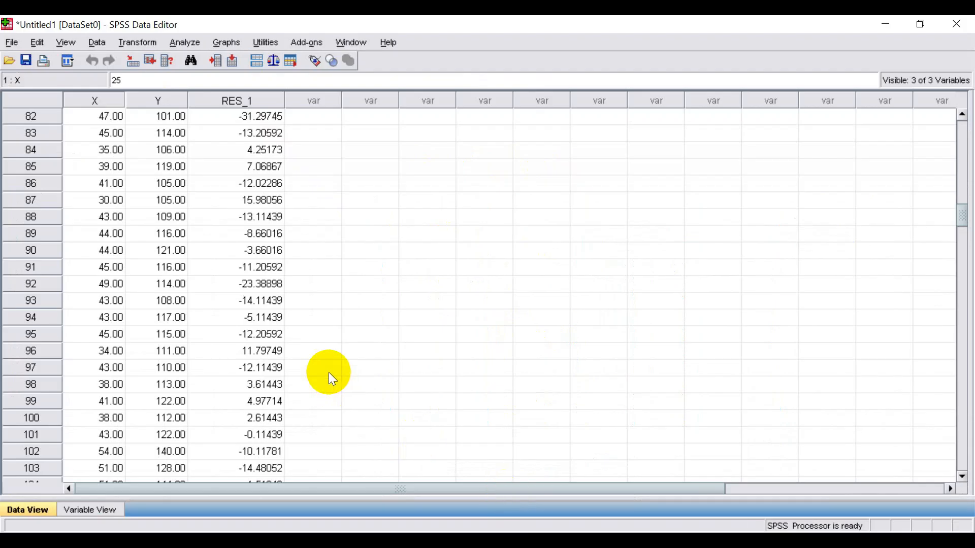
key("ctrl+n")
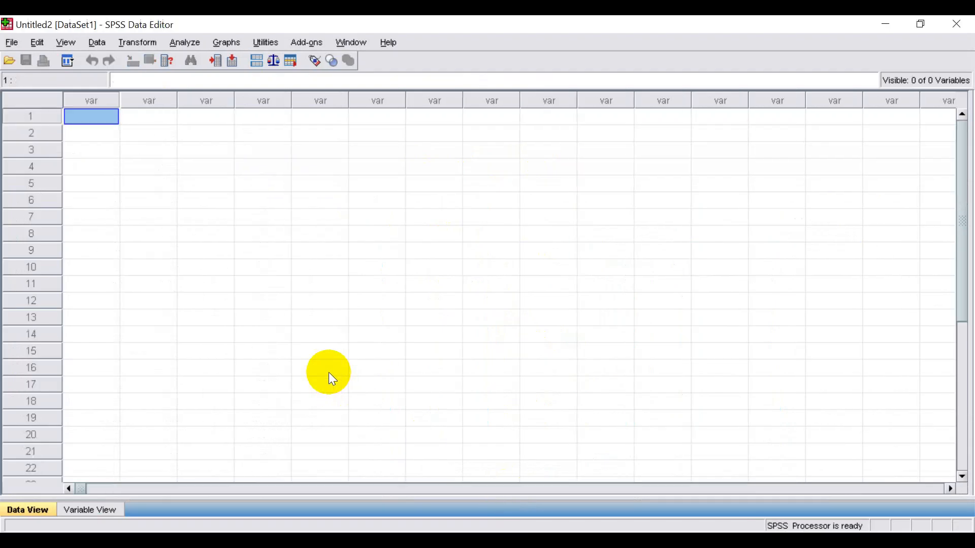
left_click(89, 513)
type("X")
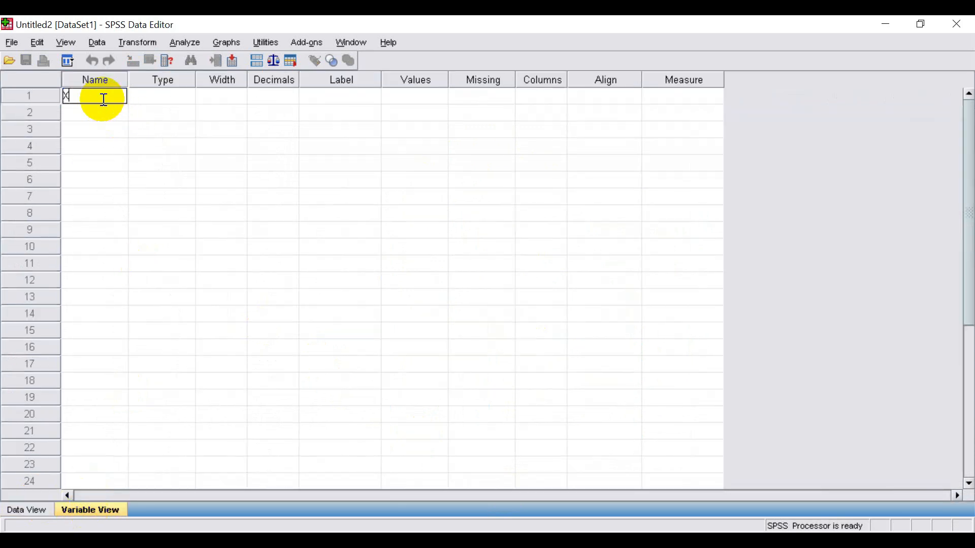
left_click(87, 117)
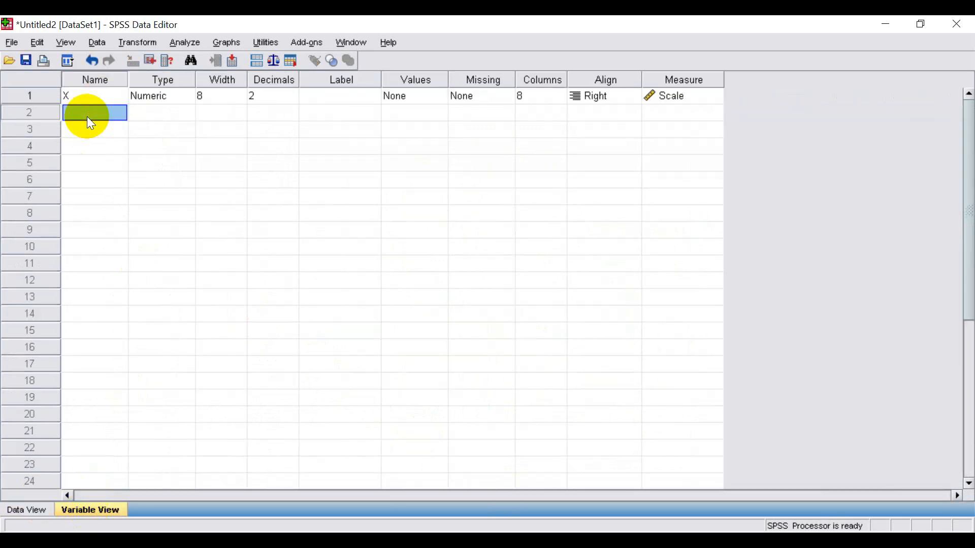
type("Y")
Label variable X as "X Tranformasi Log 10" and variable Y as "Y Transformasi Log 10".
left_click(331, 83)
left_click(333, 99)
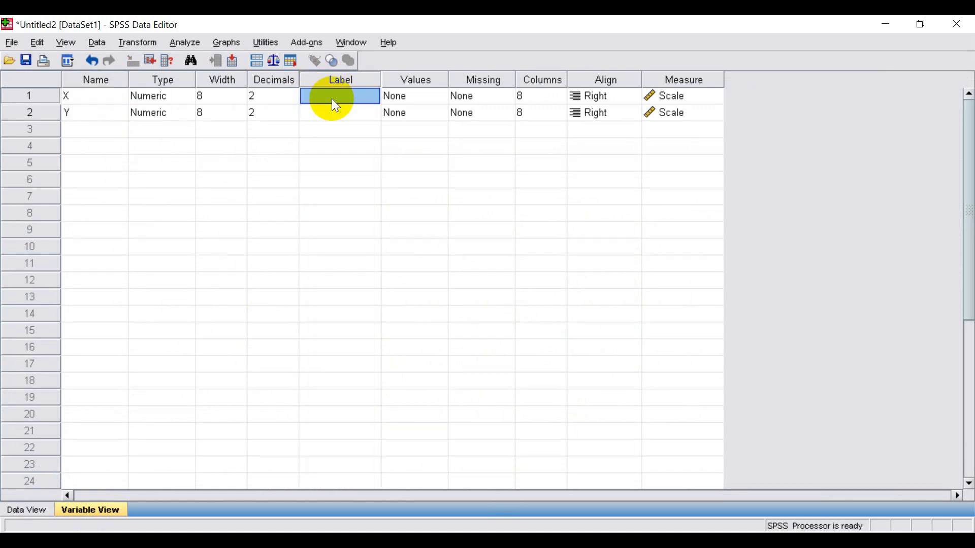
type("X Tran")
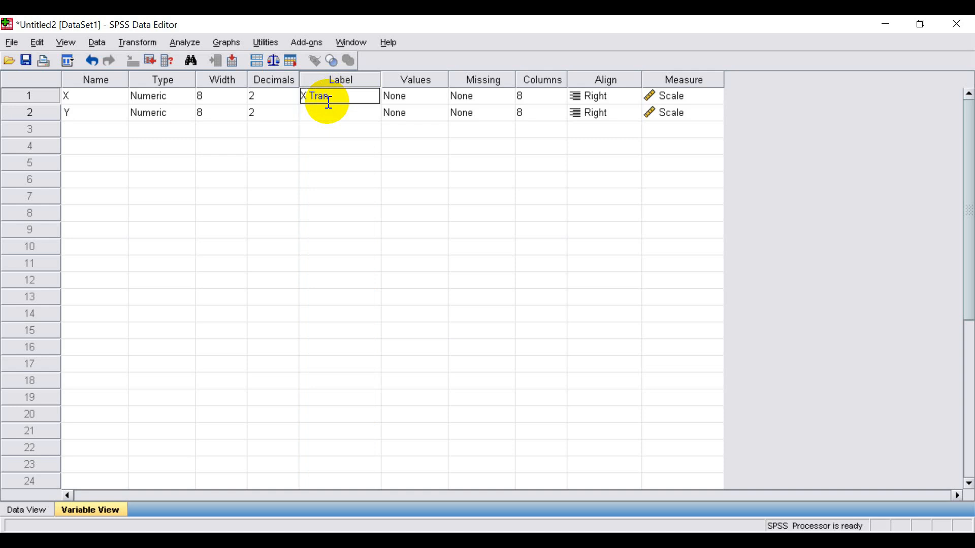
type("10")
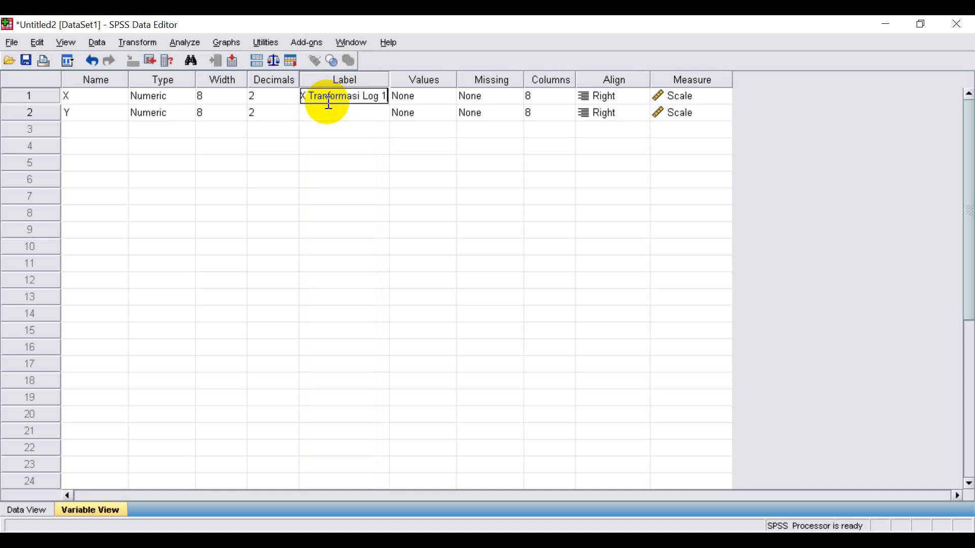
left_click(338, 117)
type("Y Transformasi")
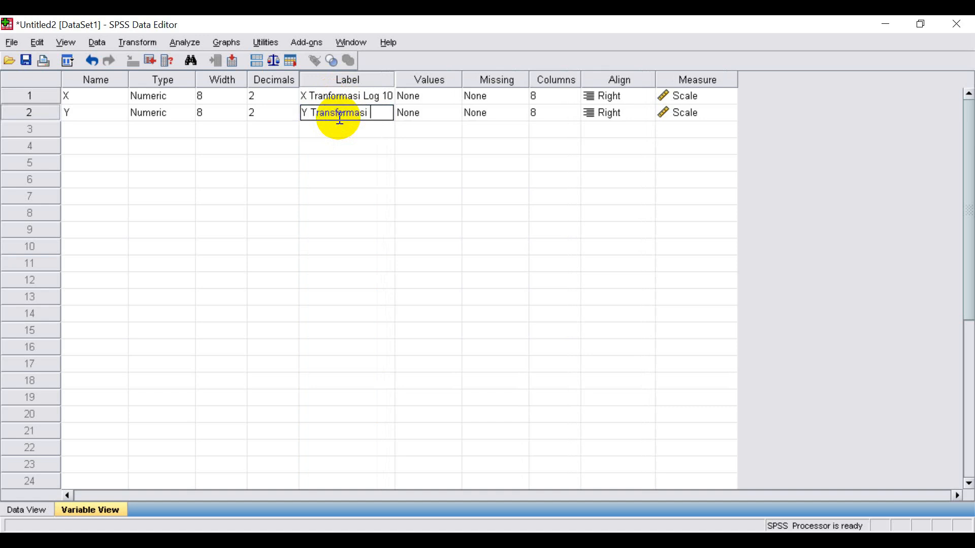
type(" Log 10")
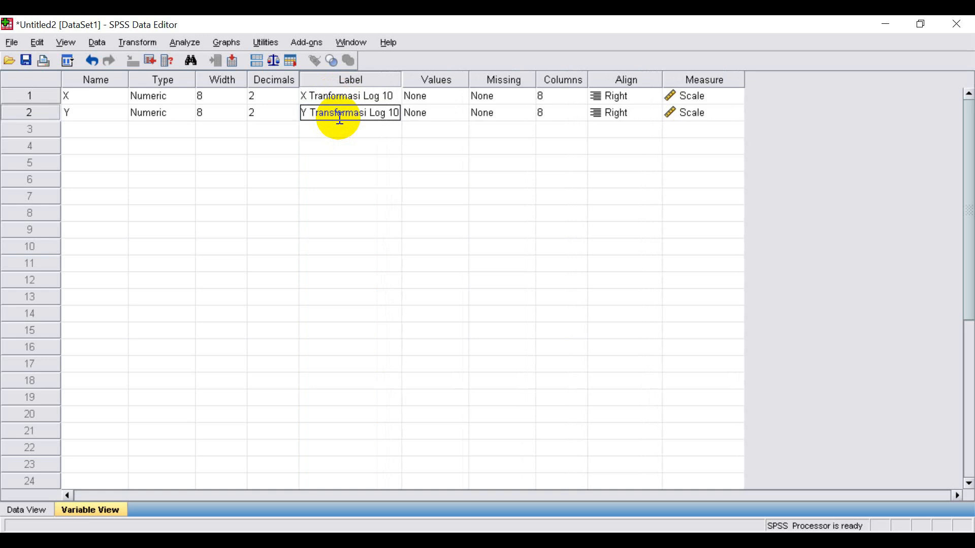
Copy all Log10-transformed X and Y values from the Book1 workbook in Excel into the X and Y variables of the Untitled2 dataset in SPSS.
left_click(29, 510)
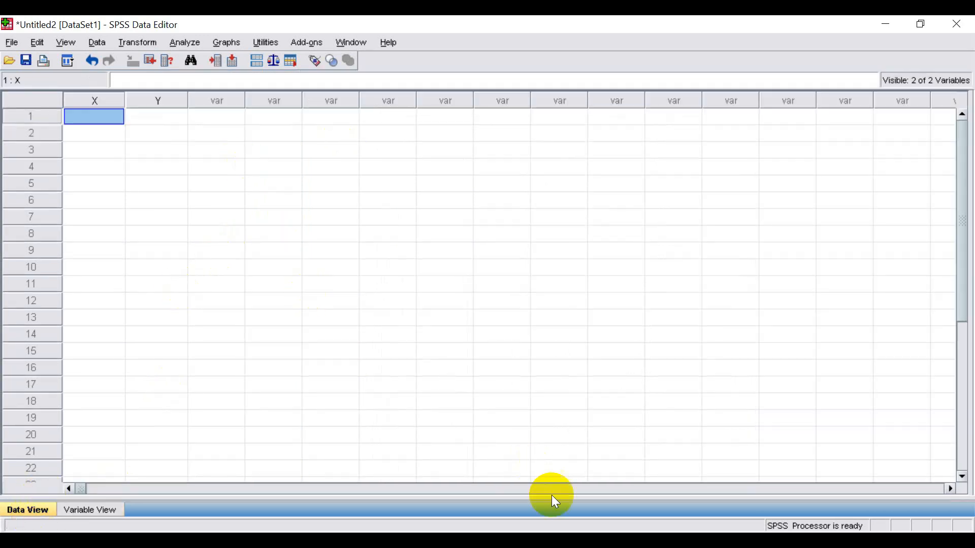
left_click(542, 541)
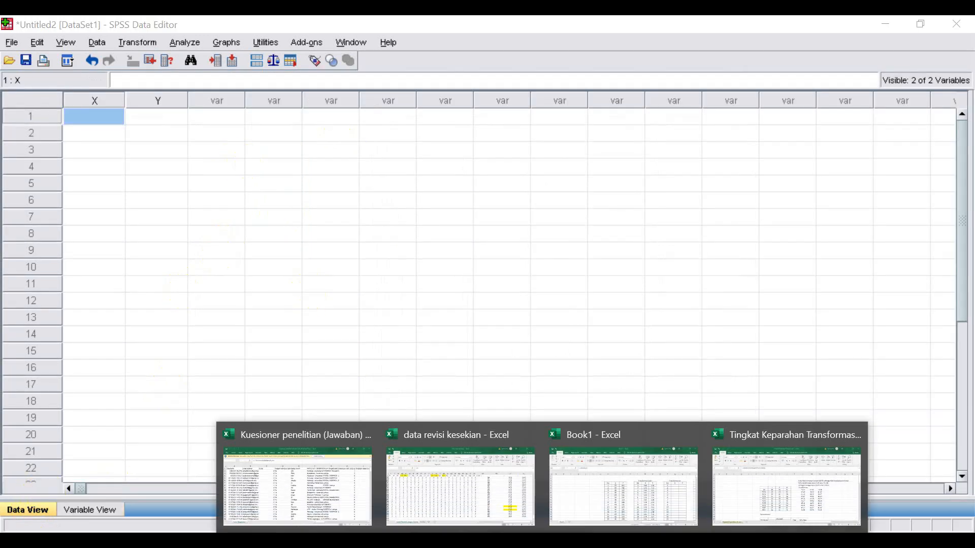
left_click(593, 495)
scroll(676, 386, "down", 15)
scroll(674, 387, "down", 20)
scroll(675, 393, "down", 20)
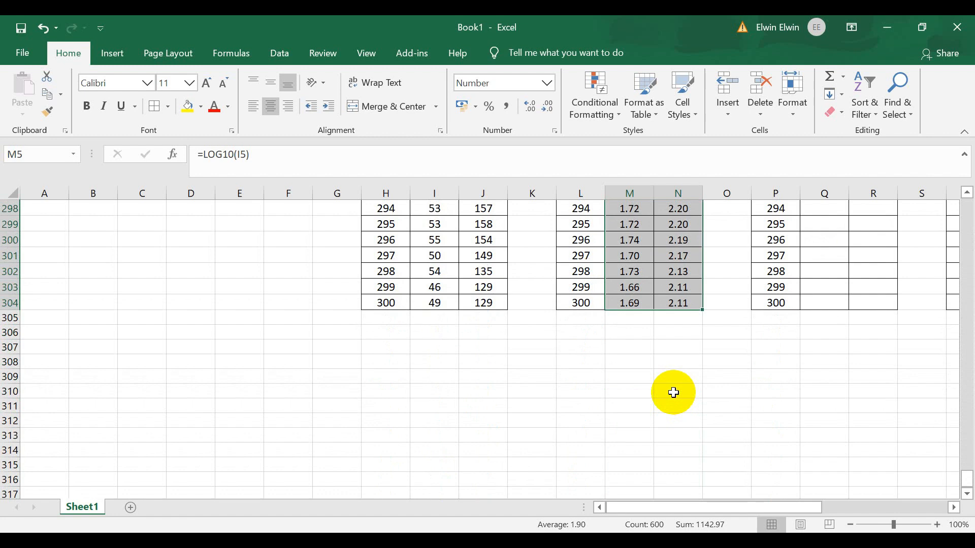
key("ctrl+c")
mouse_move(580, 541)
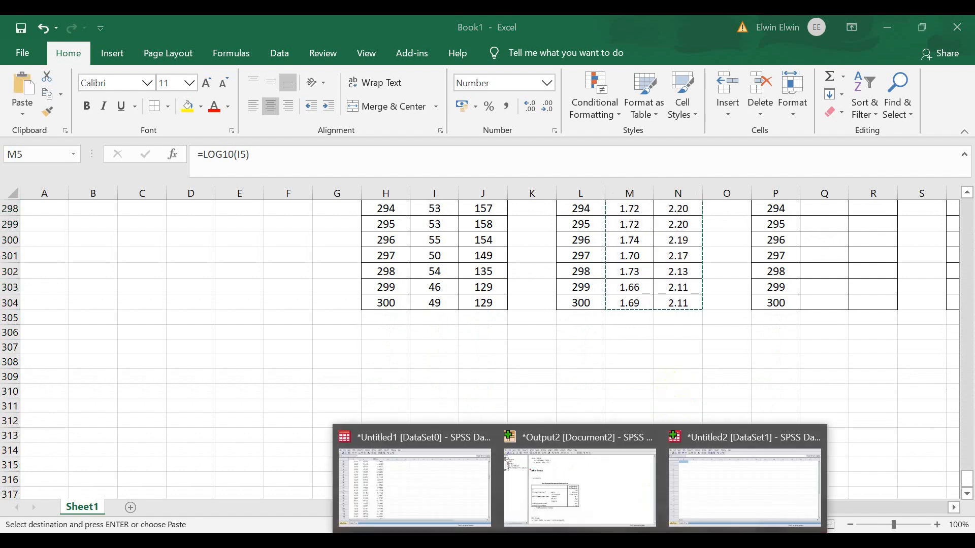
left_click(739, 472)
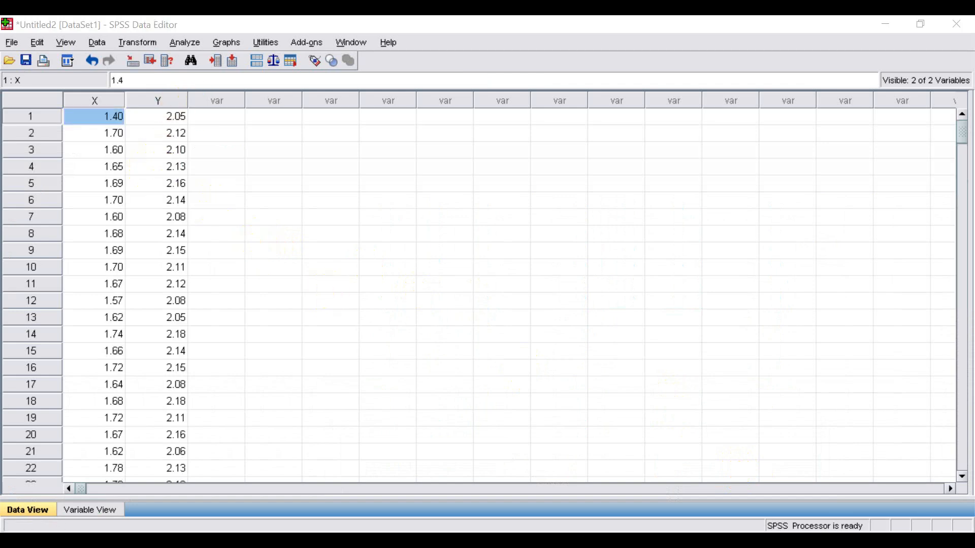
Close the Output2 viewer without saving its contents.
left_click(579, 493)
left_click(957, 24)
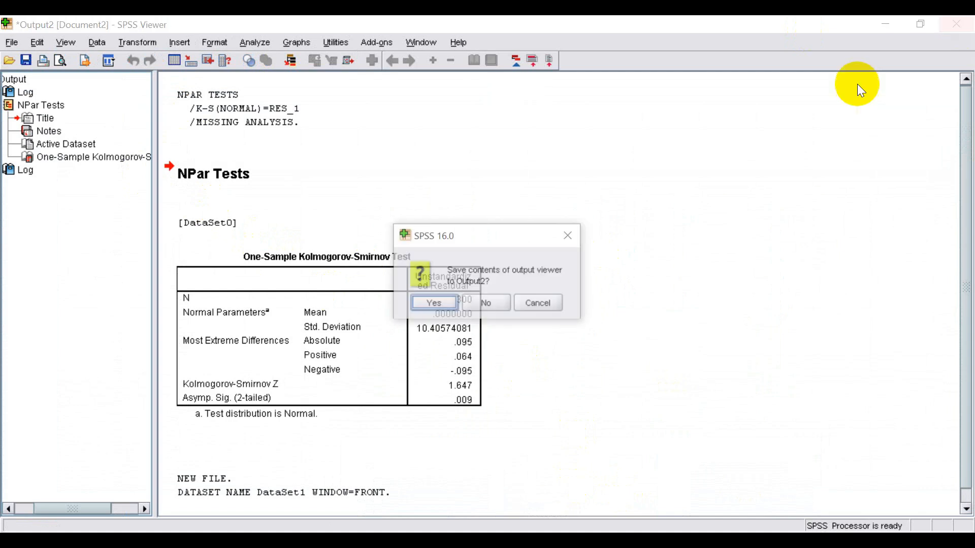
left_click(507, 303)
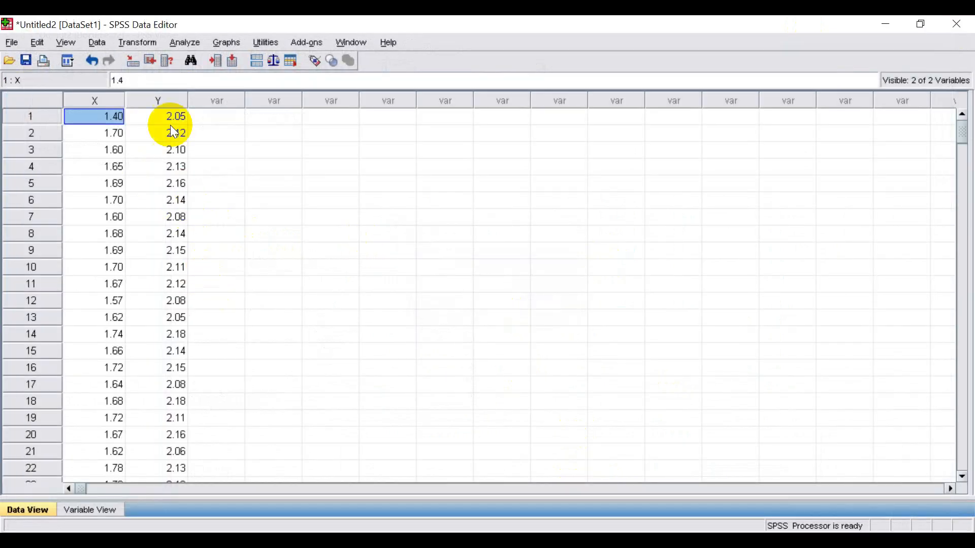
Set up a linear regression with Y Transformasi Log 10 as the dependent variable and X Tranformasi Log 10 as the independent variable.
left_click(184, 44)
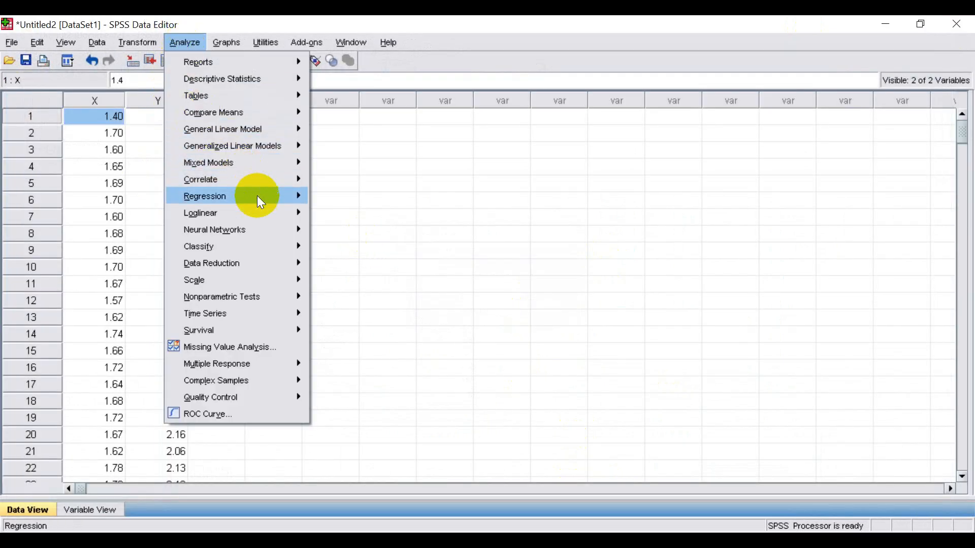
mouse_move(257, 196)
left_click(349, 201)
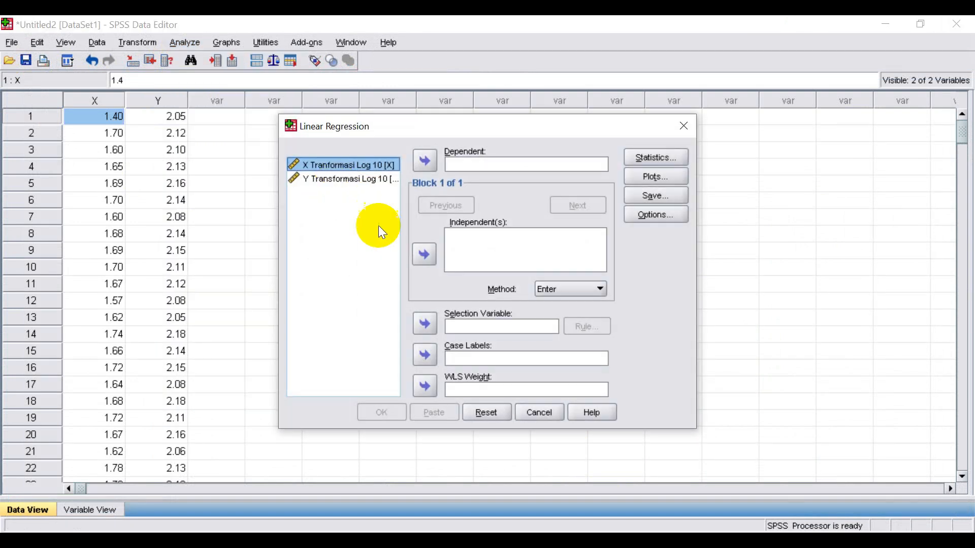
left_click(378, 183)
left_click(436, 163)
left_click(351, 166)
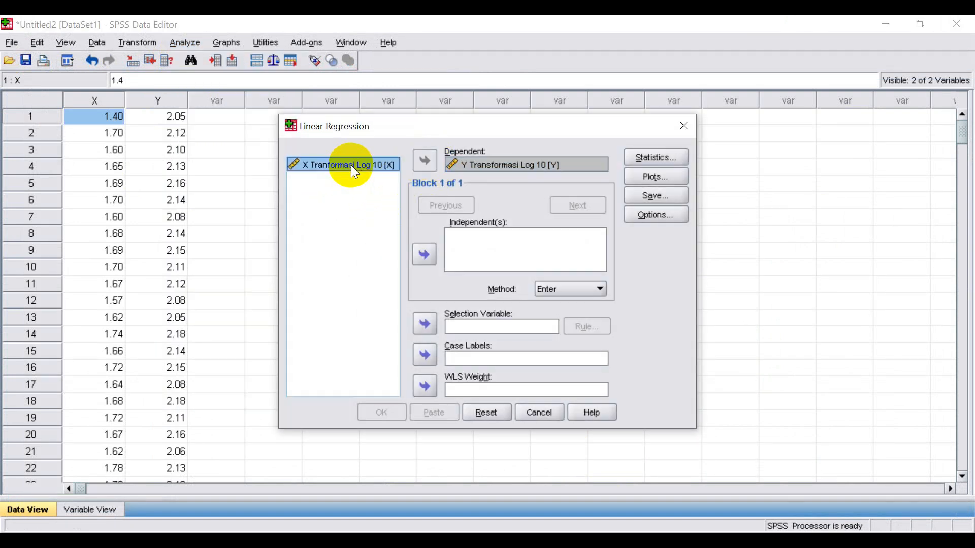
left_click(426, 252)
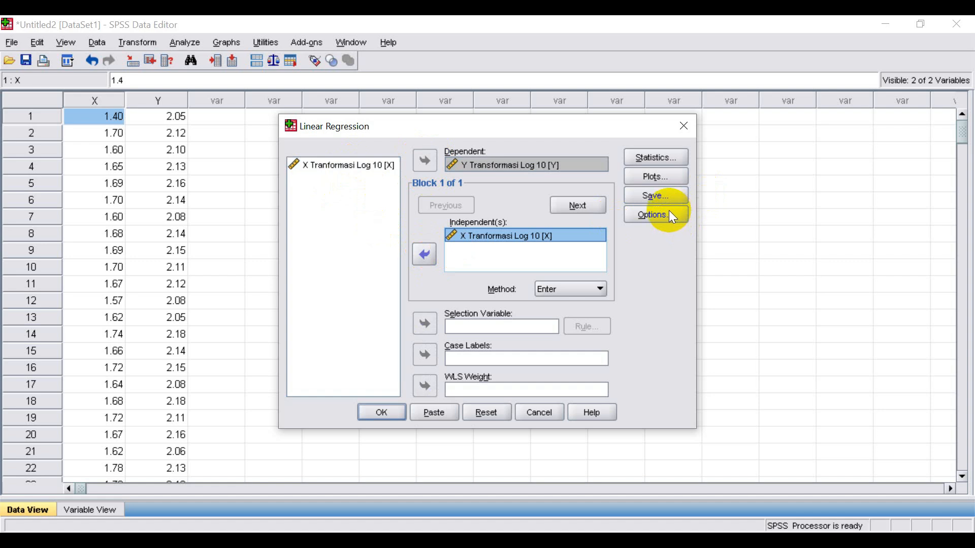
Run the Log10 regression with unstandardized residuals saved to the dataset, and close the output without saving it.
left_click(658, 196)
left_click(544, 93)
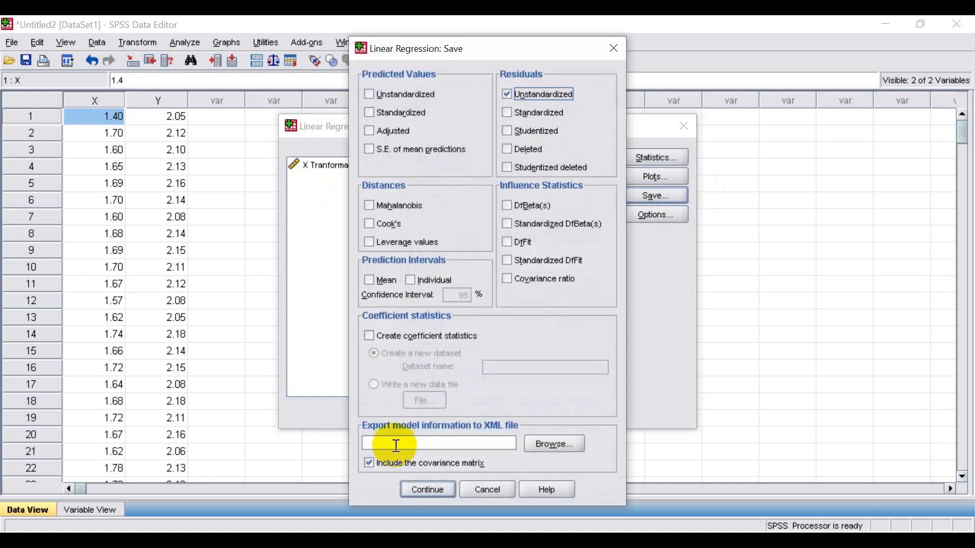
left_click(427, 489)
left_click(394, 411)
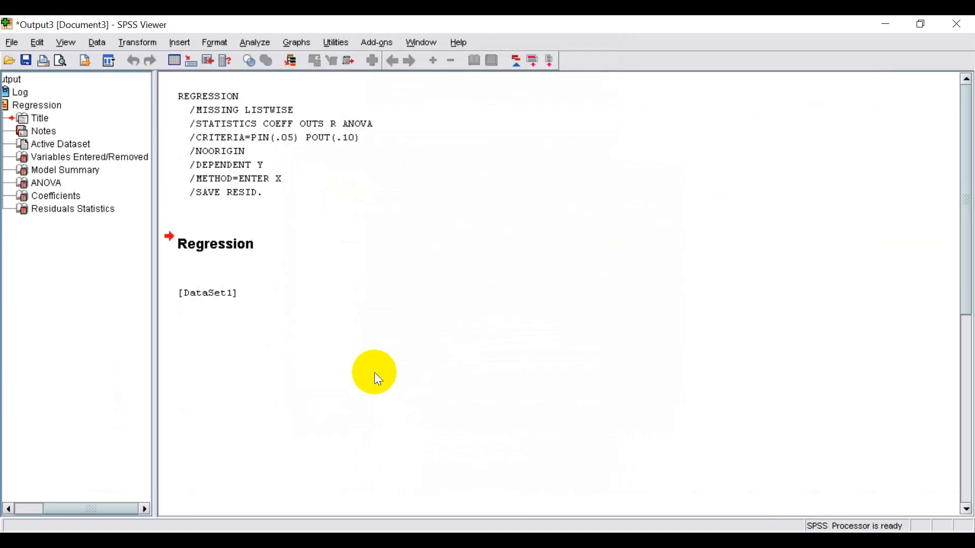
left_click(957, 24)
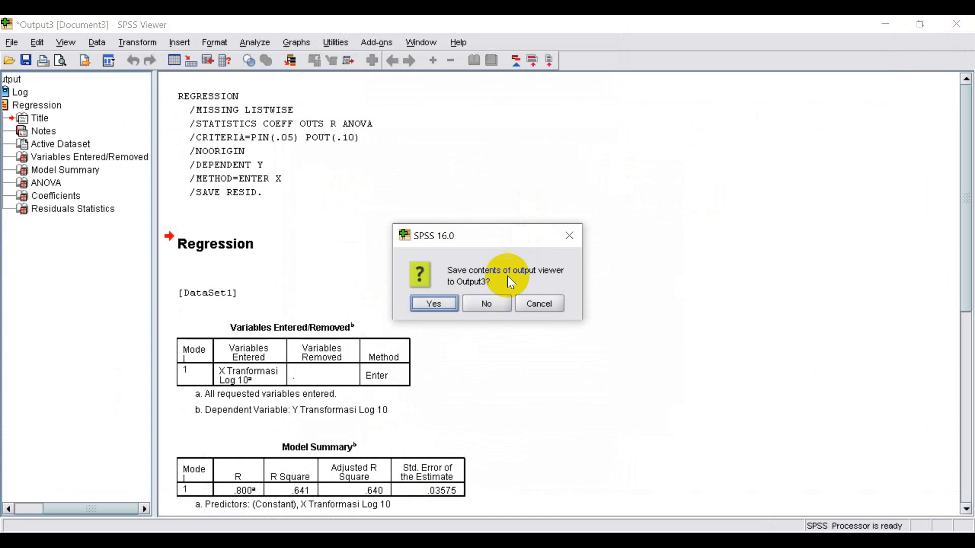
left_click(503, 311)
Run a one-sample Kolmogorov-Smirnov test for normal distribution on the unstandardized residuals of the Log10 regression.
left_click(189, 44)
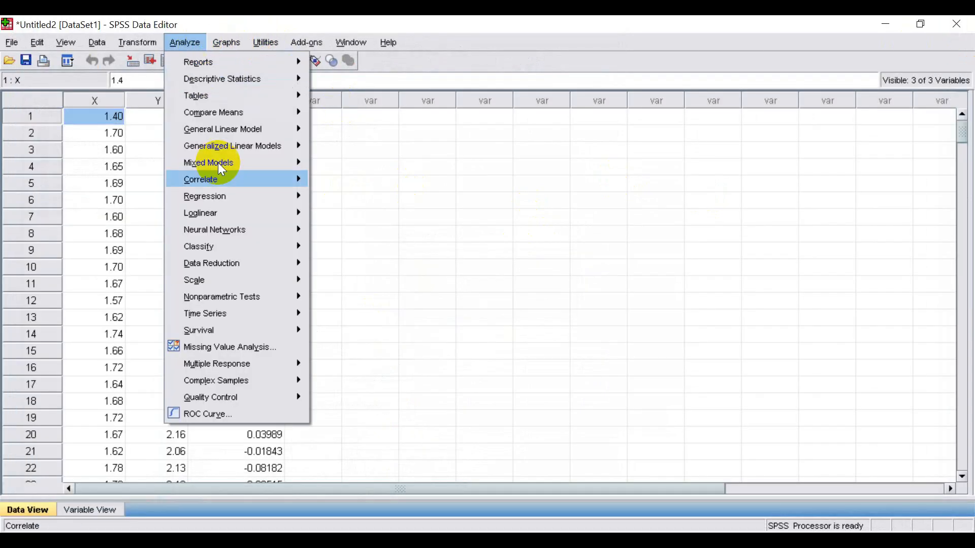
mouse_move(254, 298)
left_click(350, 348)
left_click(386, 221)
left_click(454, 246)
left_click(381, 383)
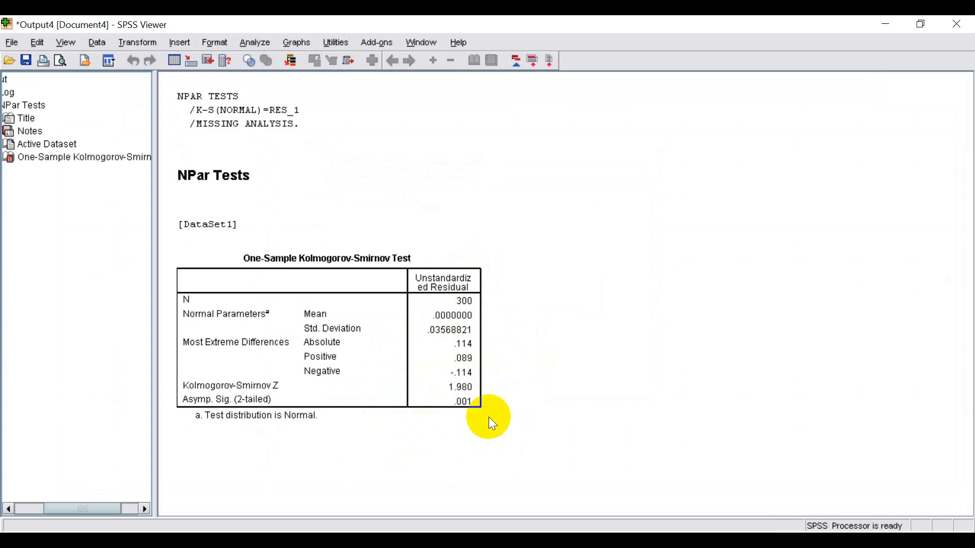
Close the Log10 normality test output without saving it, and switch to the Transformasi Ln table in the Book1 Excel workbook.
left_click(966, 26)
left_click(496, 298)
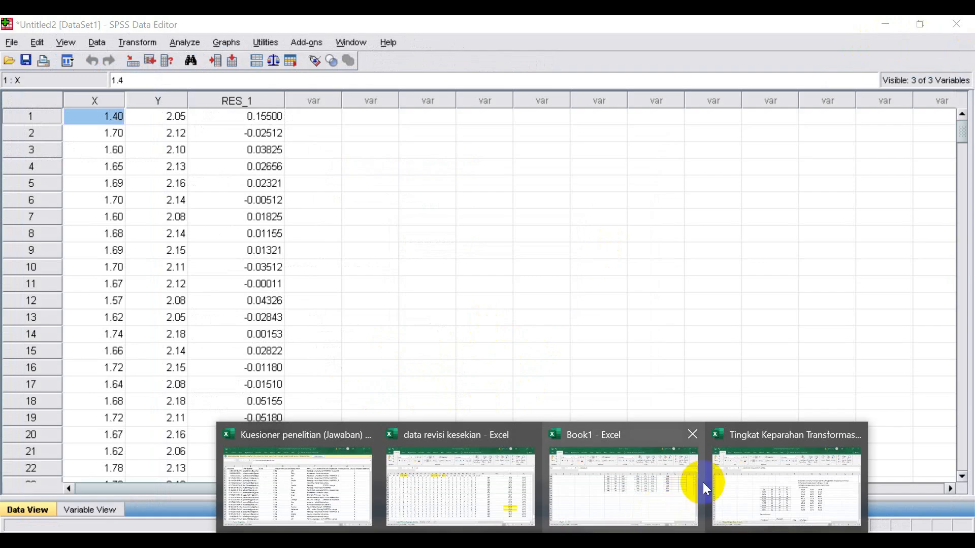
left_click(703, 482)
scroll(568, 378, "up", 7)
scroll(569, 378, "up", 20)
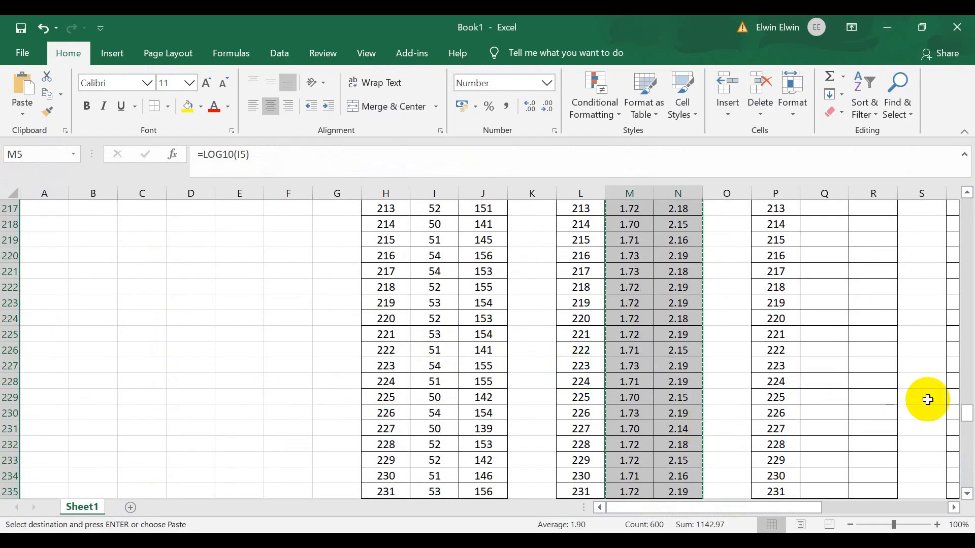
left_click_drag(930, 228, 939, 182)
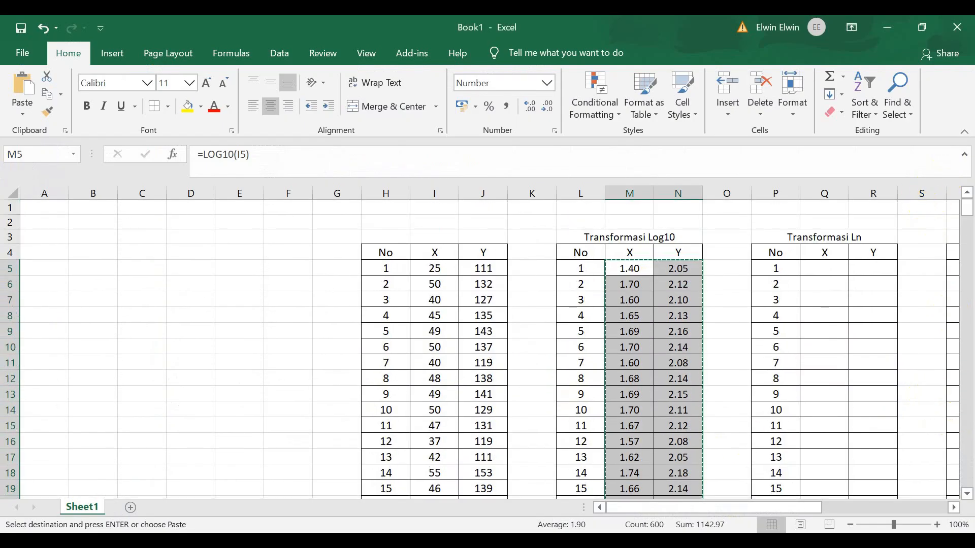
left_click_drag(662, 512, 698, 512)
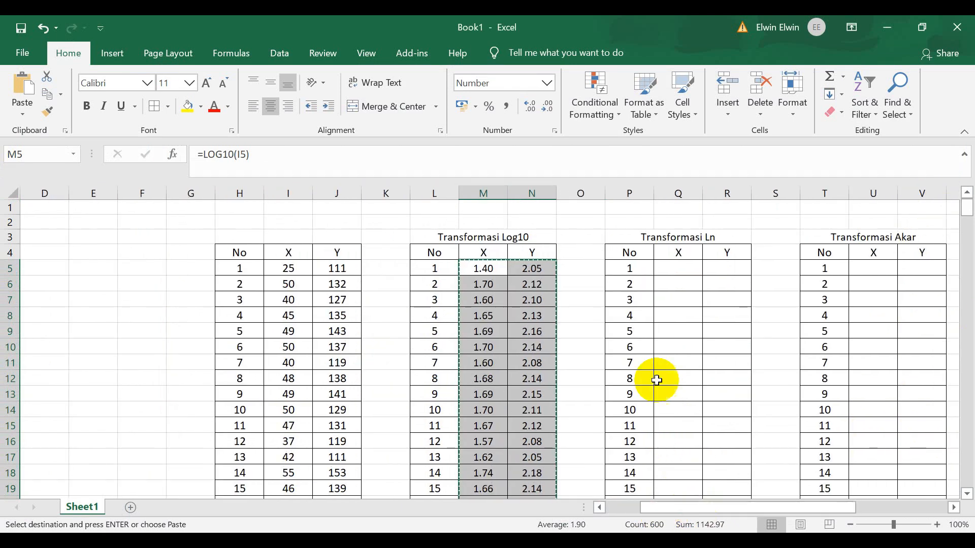
Enter =LN(I5) in cell Q5 of the Transformasi Ln table and fill it through the X and Y columns to row 304.
left_click(685, 268)
double_click(691, 272)
type("=ln(")
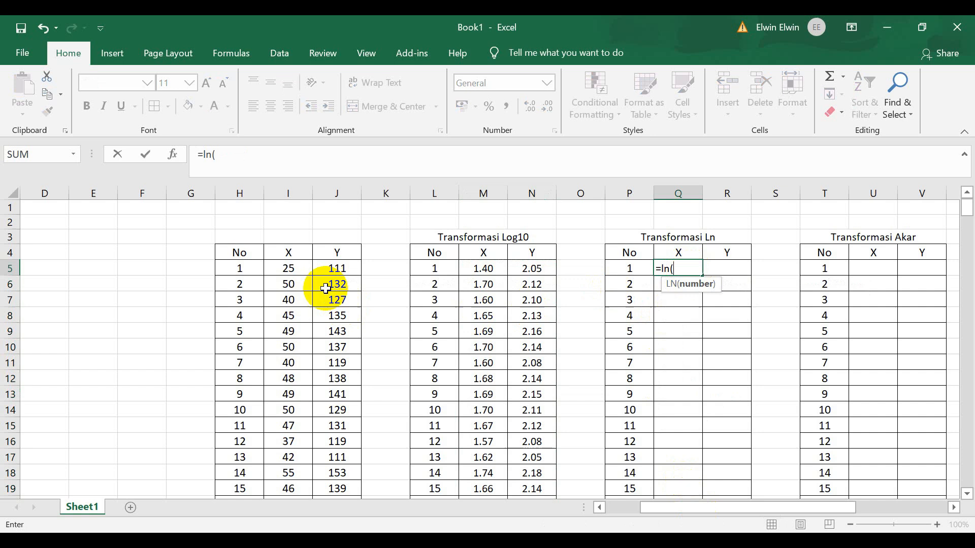
left_click(295, 264)
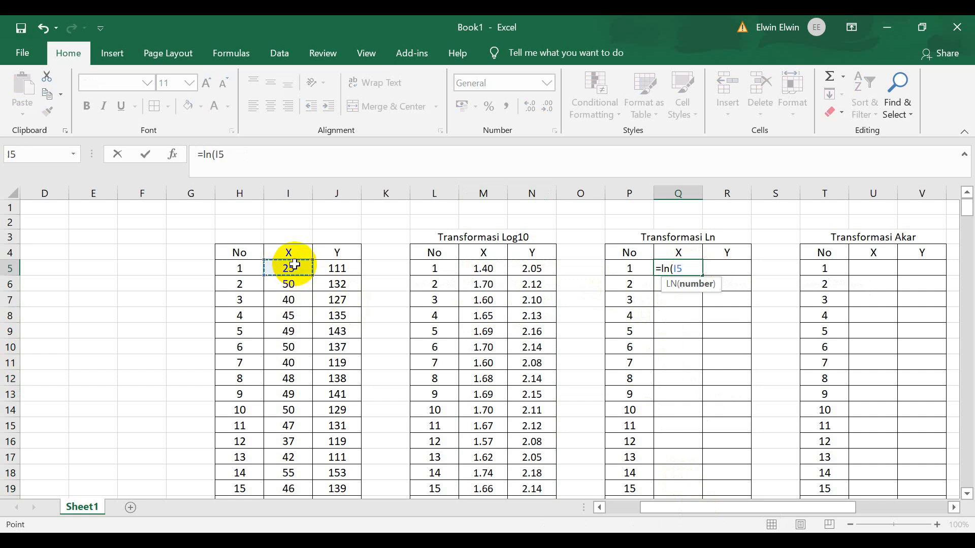
key("Return")
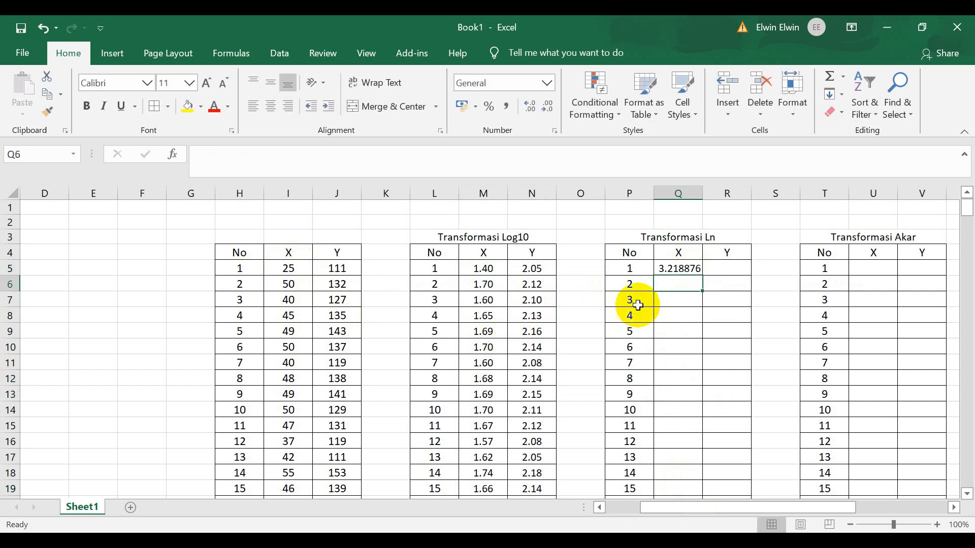
left_click(690, 268)
mouse_move(703, 275)
left_mouse_down()
mouse_move(749, 285)
mouse_move(740, 273)
mouse_move(748, 472)
mouse_move(722, 513)
mouse_move(722, 472)
left_mouse_up()
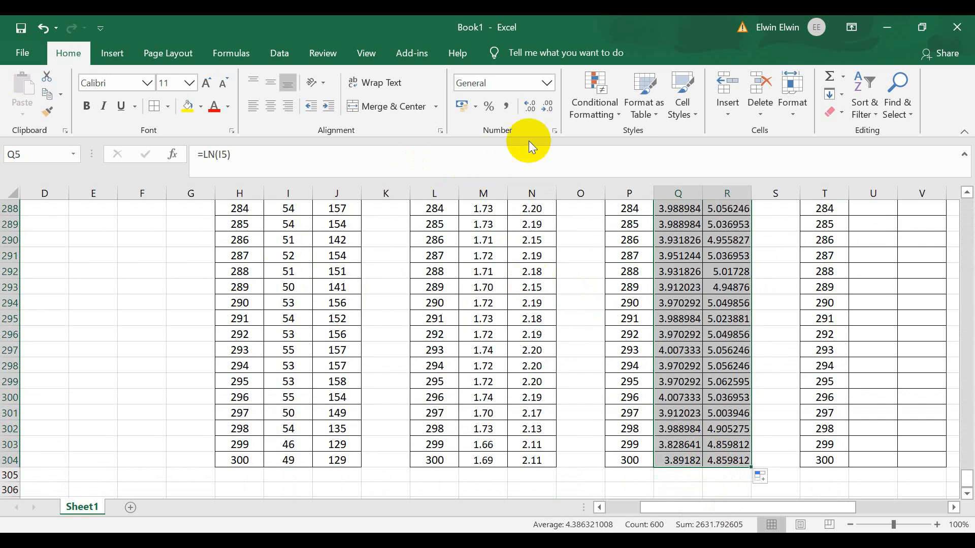
Format the Transformasi Ln values as centred numbers with two decimals, and copy them.
left_click(549, 107)
left_click(549, 107)
left_click(548, 108)
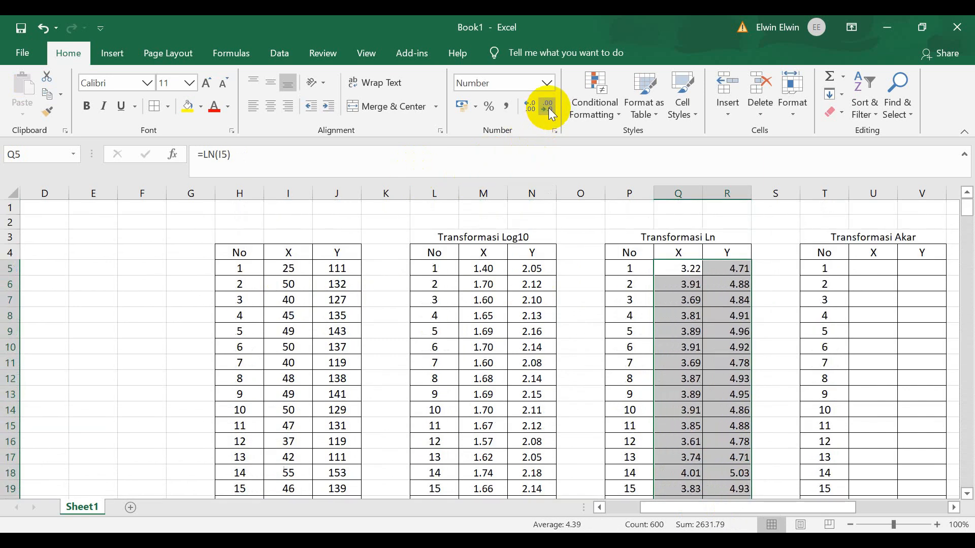
left_click(270, 106)
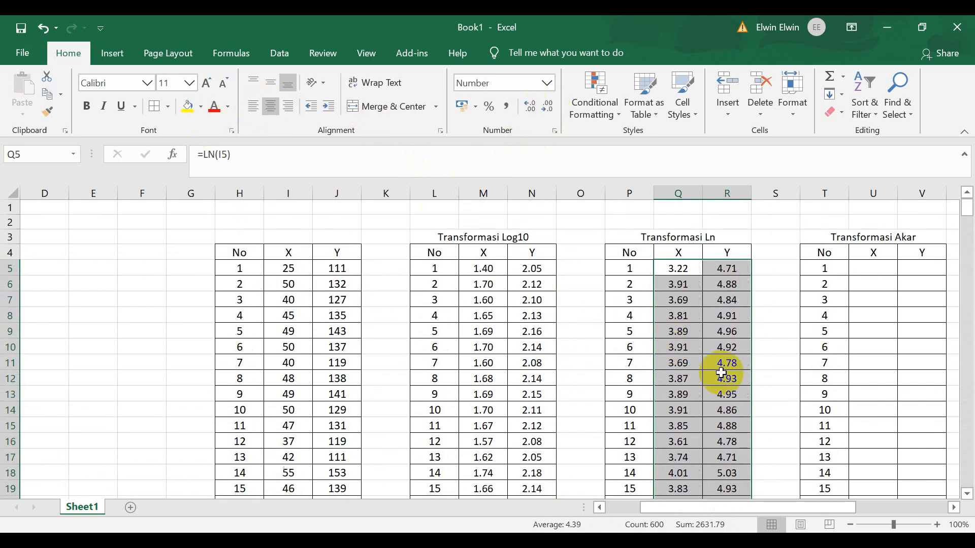
key("ctrl+c")
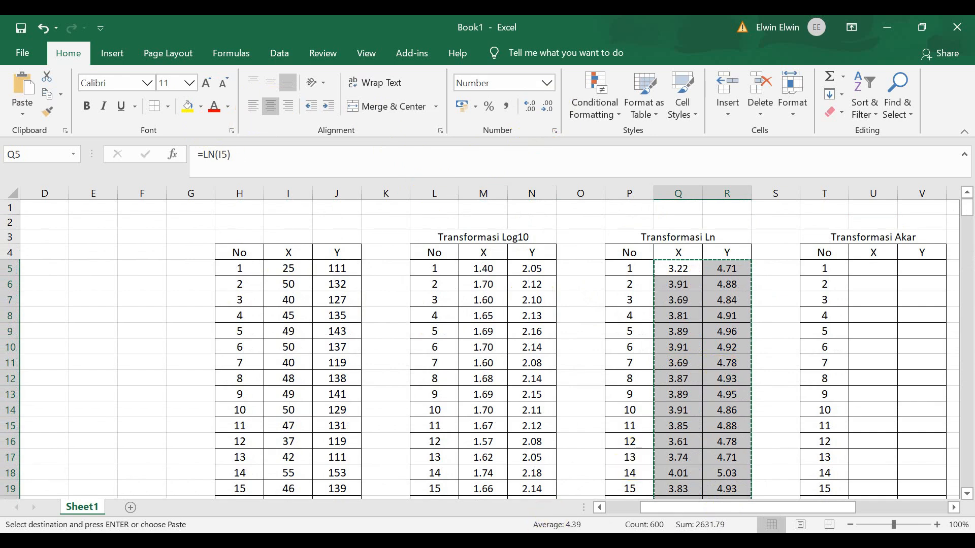
Switch to the new empty SPSS dataset and define two variables named X and Y.
left_click(610, 441)
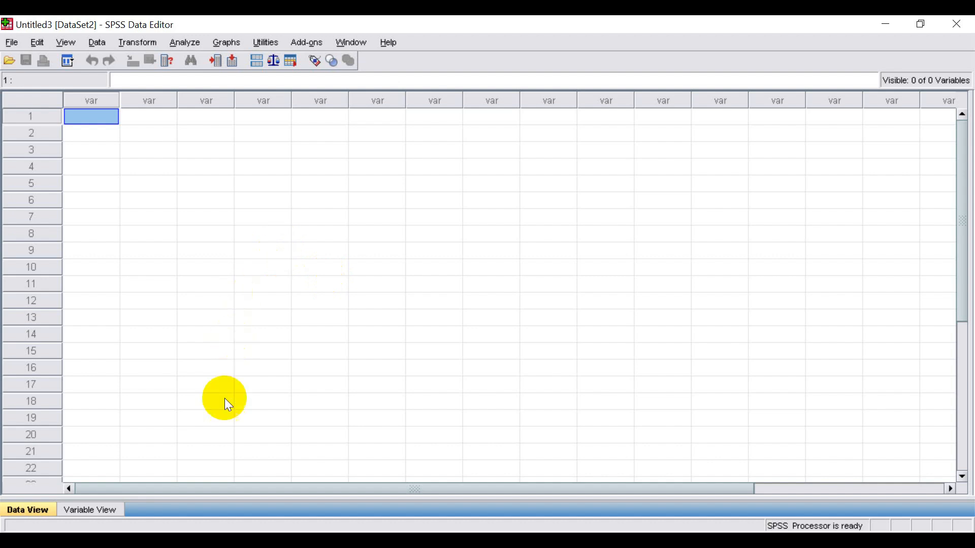
left_click(90, 509)
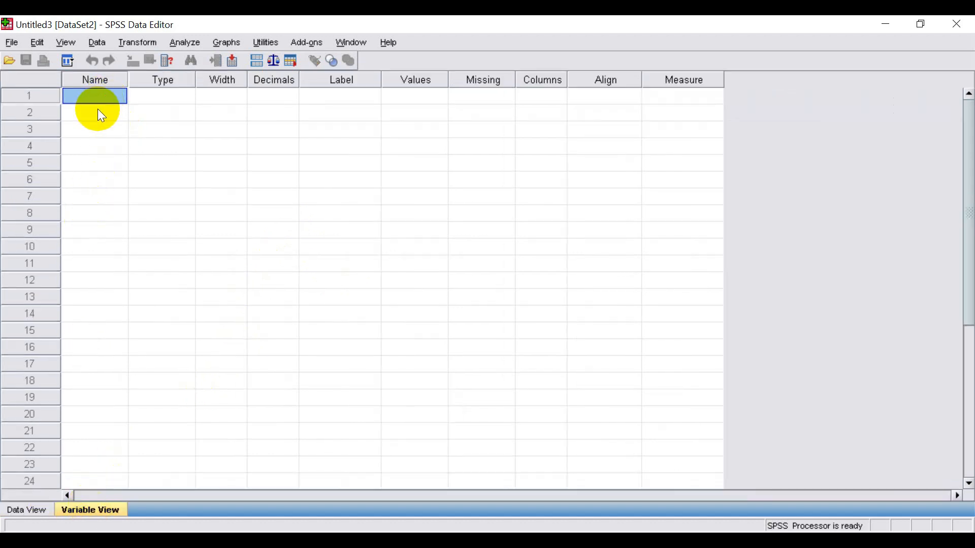
type("X")
key("Return")
type("Y")
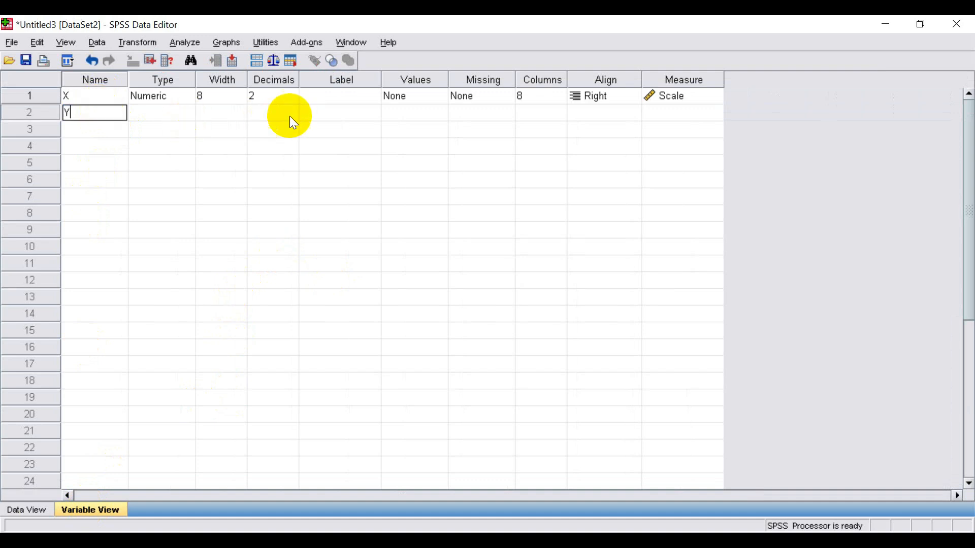
Label the variables X Transformasi Ln and Y Transformasi Ln.
left_click(325, 101)
type("X Transformasi")
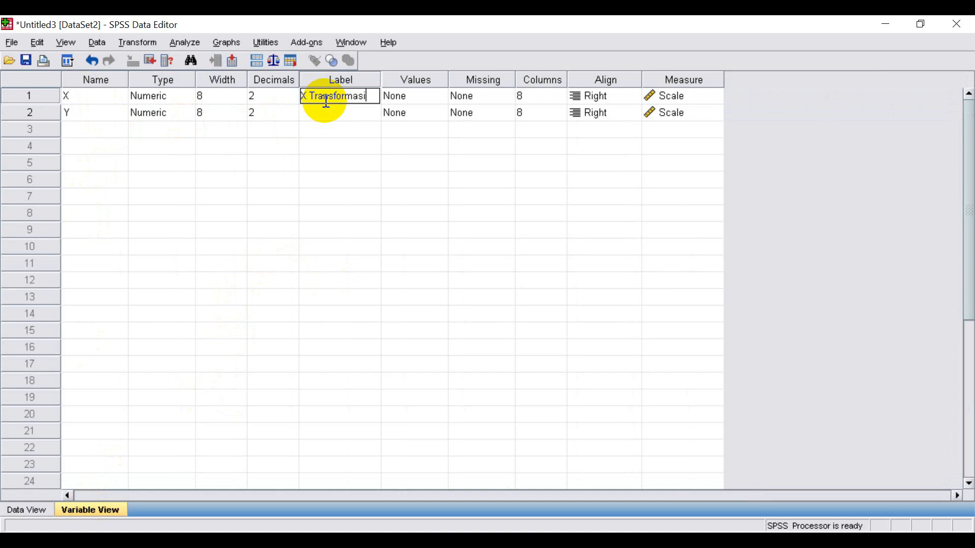
type(" Ln")
left_click(324, 110)
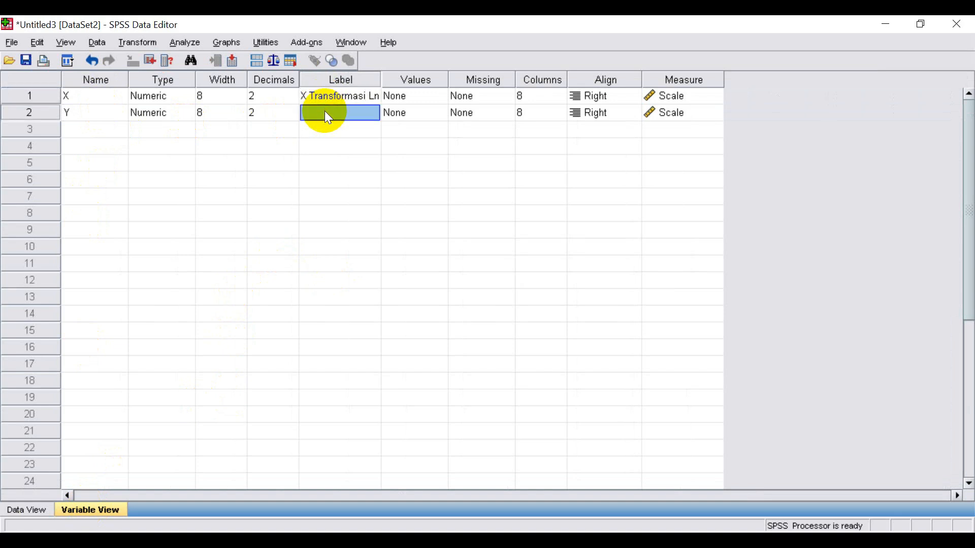
type("Y Tra")
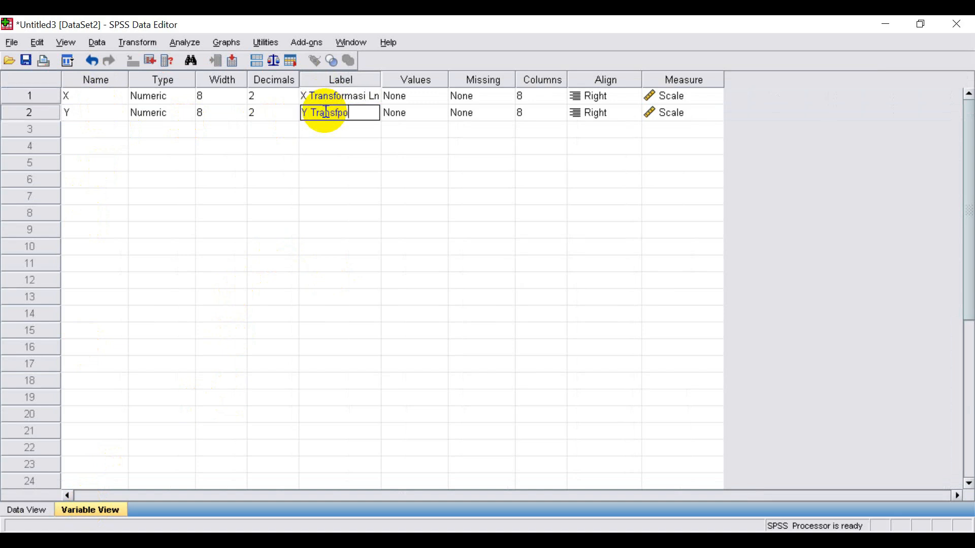
type("nsformasi Ln")
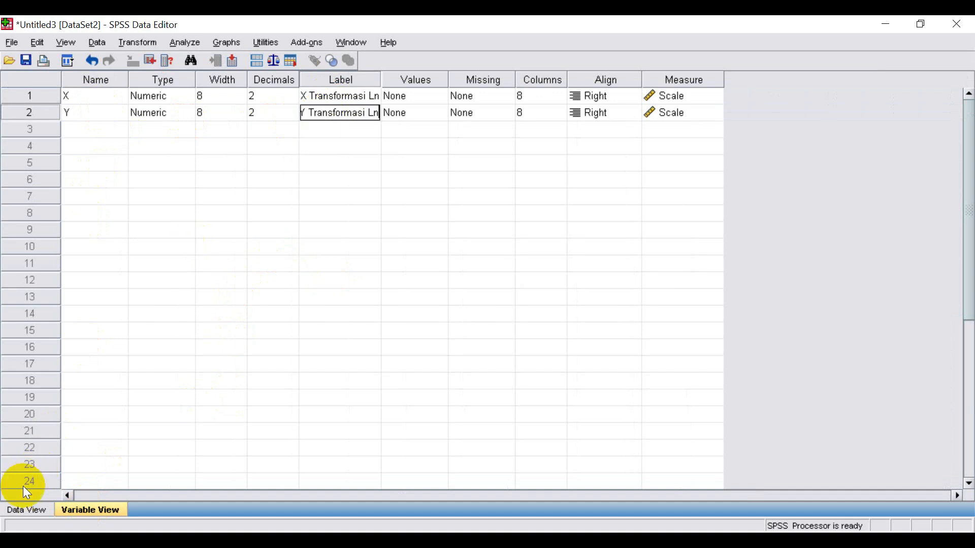
Paste the copied Ln values from Book1 into the X and Y columns of the SPSS dataset, starting at row 1.
left_click(26, 509)
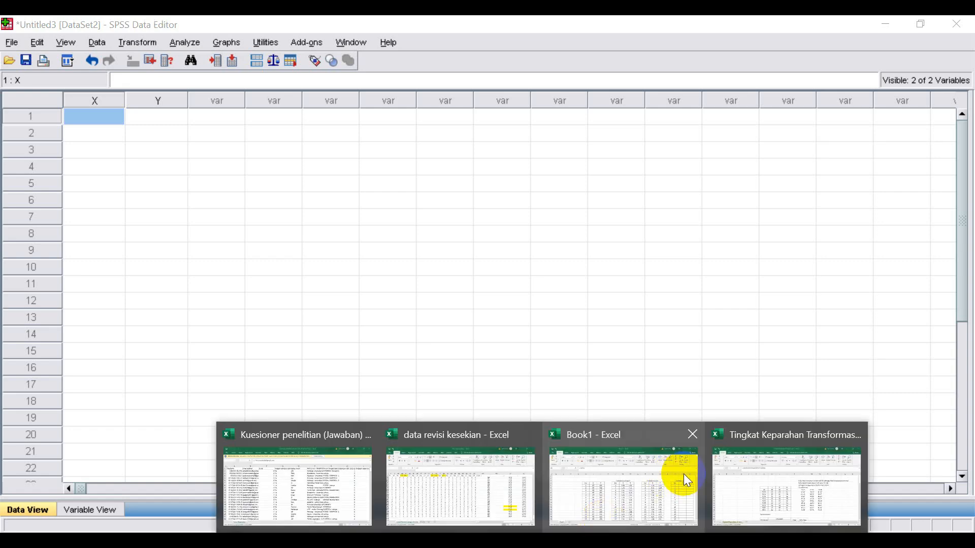
left_click(654, 480)
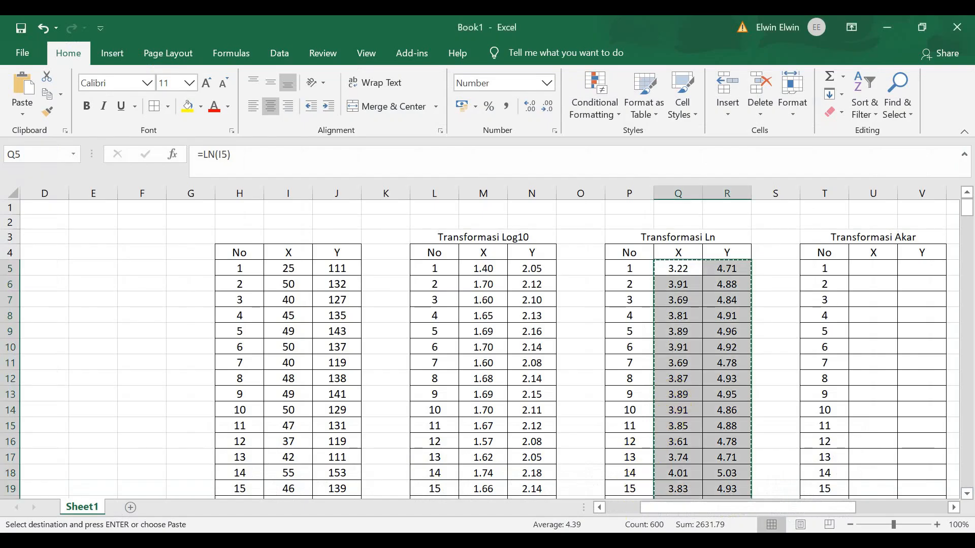
left_click(784, 440)
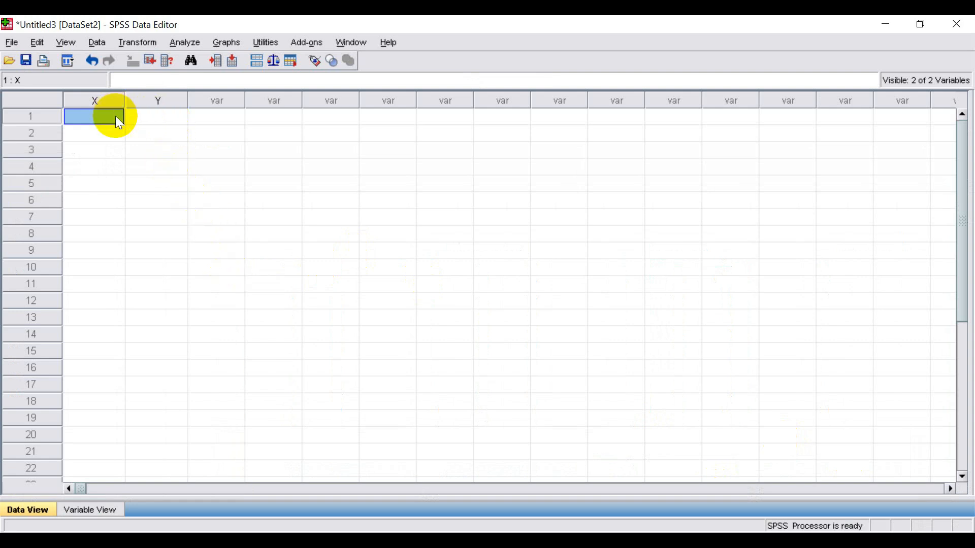
key("ctrl+v")
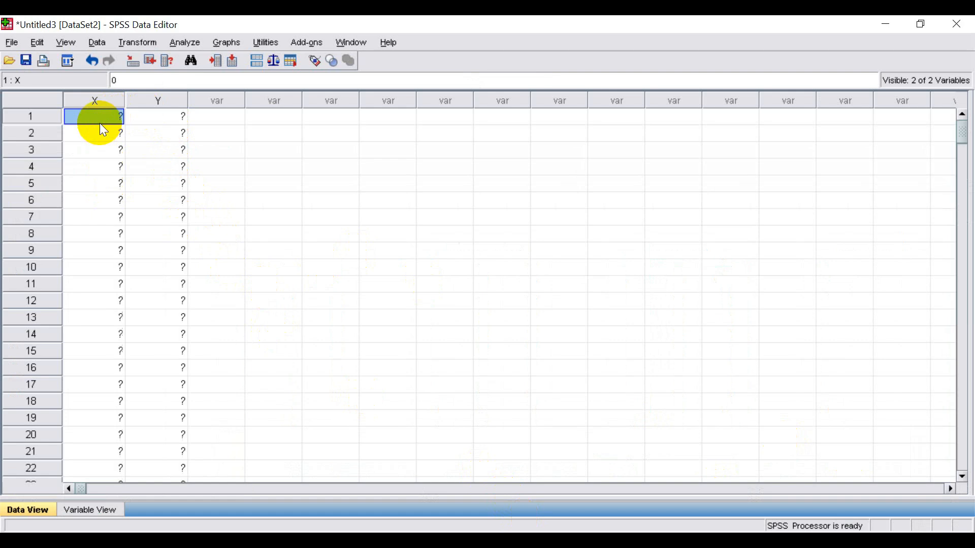
scroll(261, 176, "down", 8)
scroll(259, 191, "up", 5)
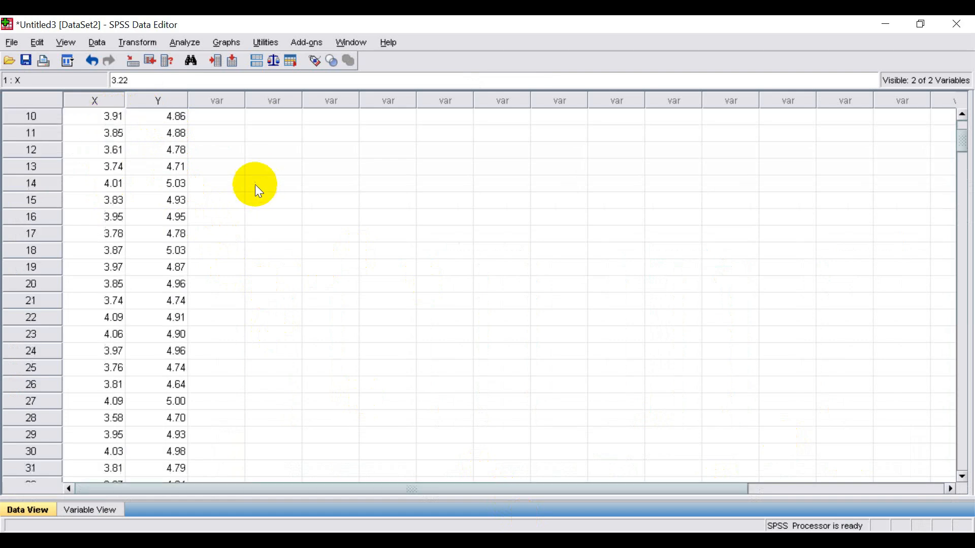
scroll(257, 189, "up", 3)
Set up a linear regression with Y Transformasi Ln as the dependent variable and X Transformasi Ln as the independent variable.
left_click(183, 41)
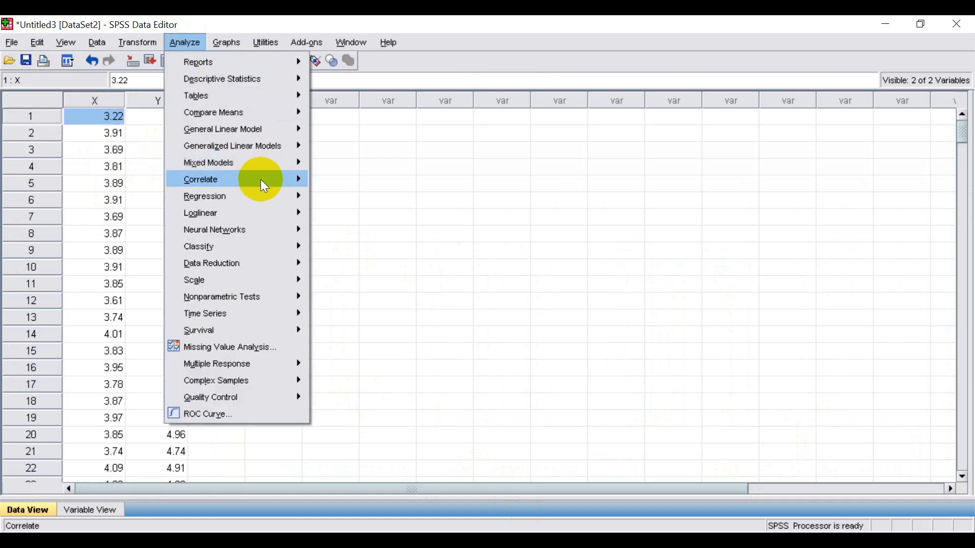
left_click(331, 197)
left_click(373, 181)
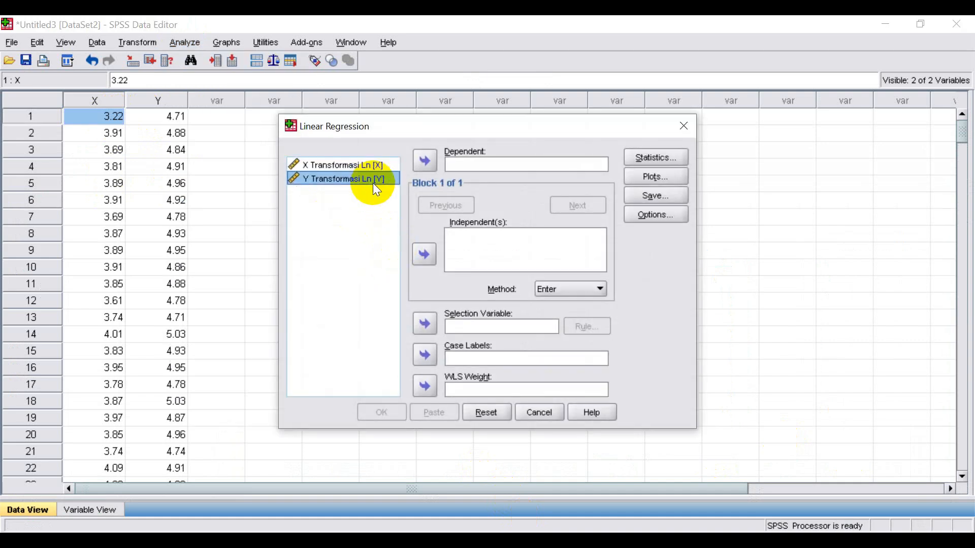
left_click(421, 162)
left_click(350, 166)
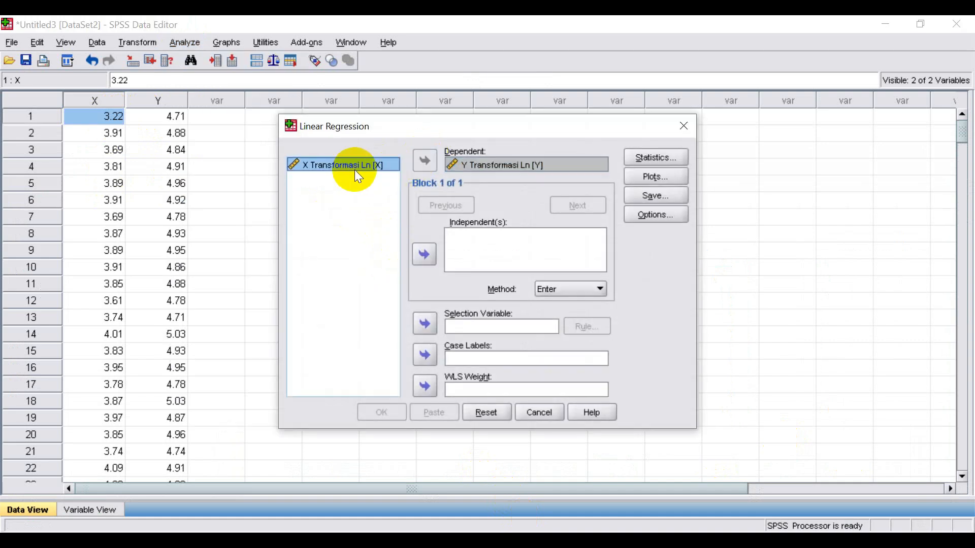
left_click(425, 254)
Run the Ln regression with unstandardized residuals saved to the dataset, and close the output without saving it.
left_click(671, 197)
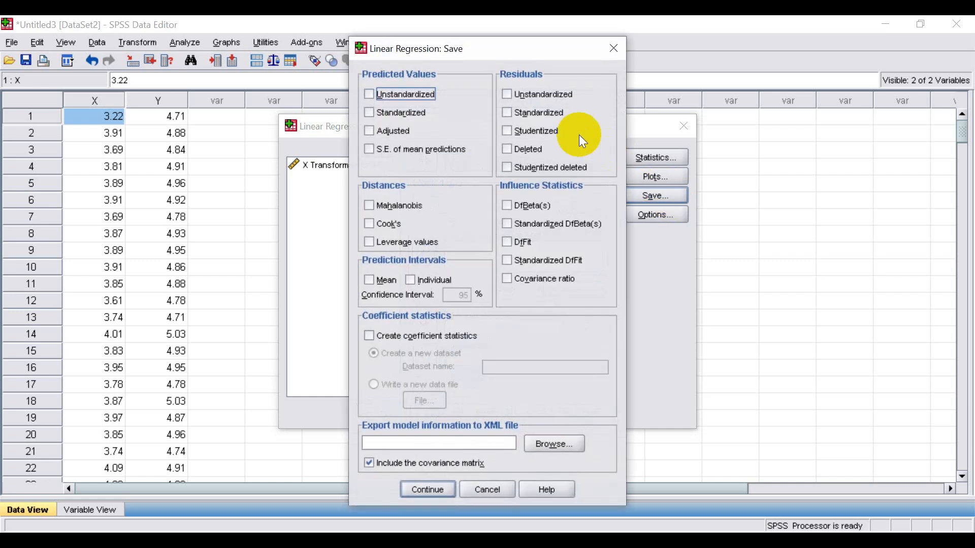
left_click(557, 94)
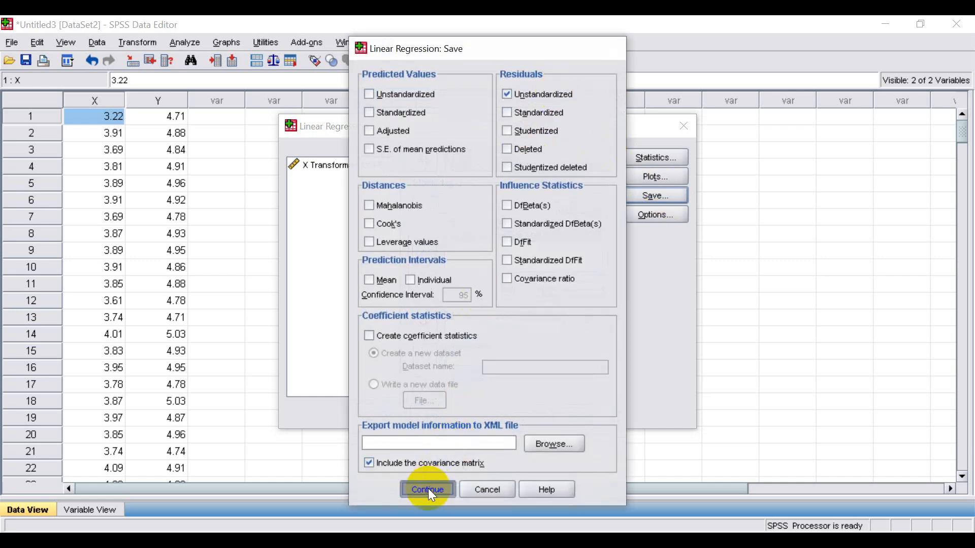
left_click(428, 488)
left_click(379, 418)
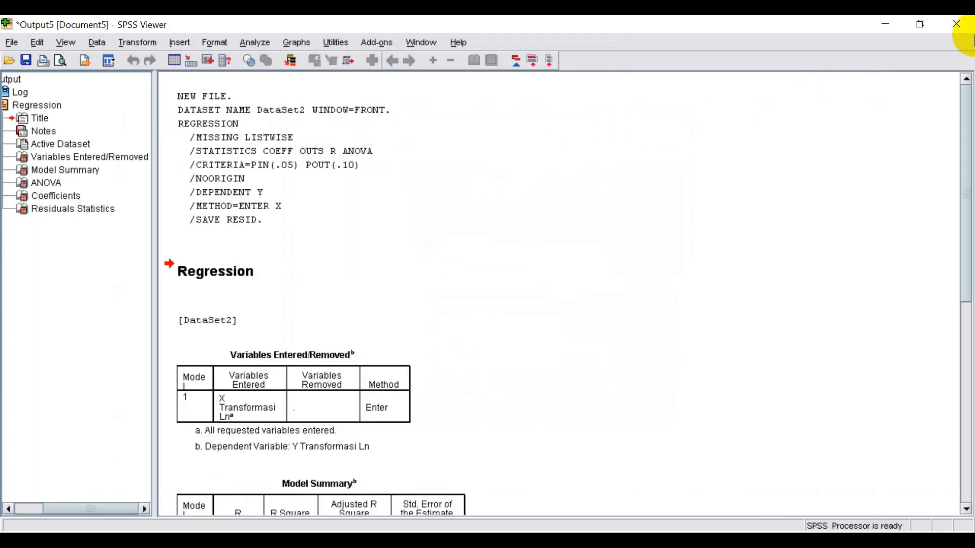
left_click(957, 24)
left_click(479, 305)
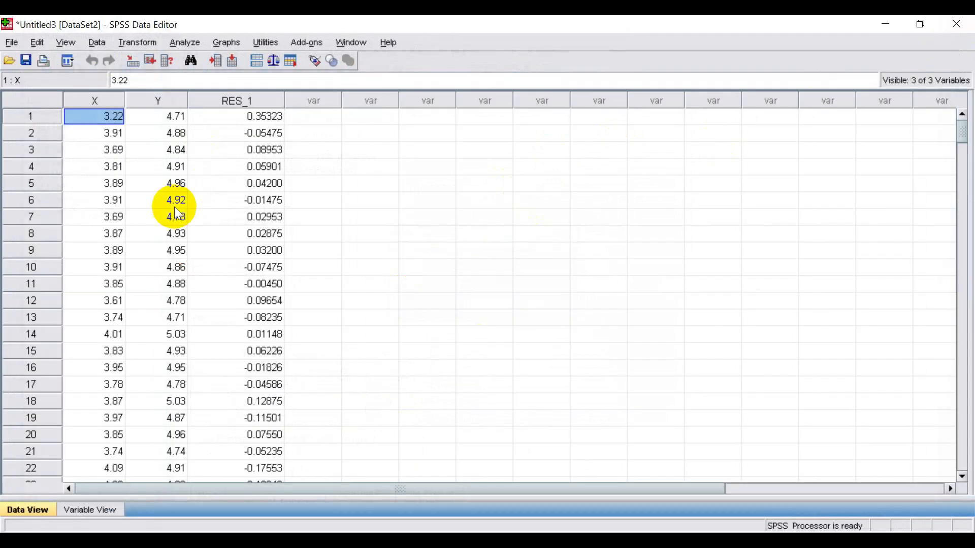
Run a one-sample Kolmogorov-Smirnov test for normal distribution on the Ln regression's unstandardized residuals, and close its output without saving.
left_click(183, 43)
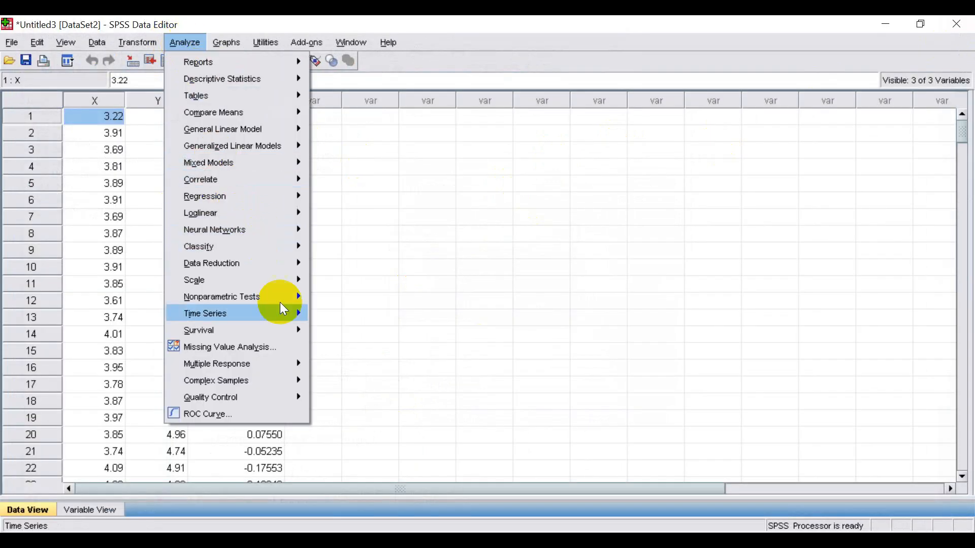
mouse_move(307, 305)
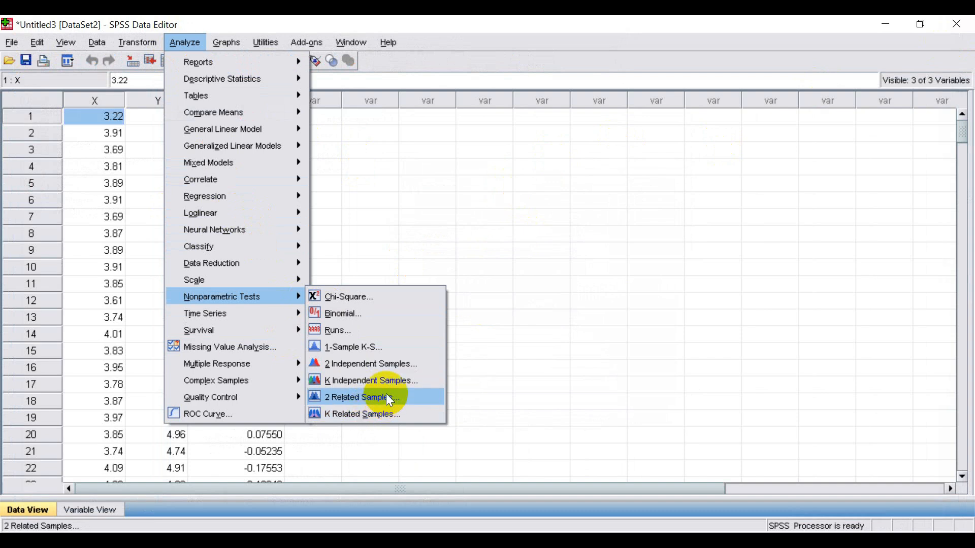
left_click(400, 349)
left_click(422, 219)
left_click(455, 246)
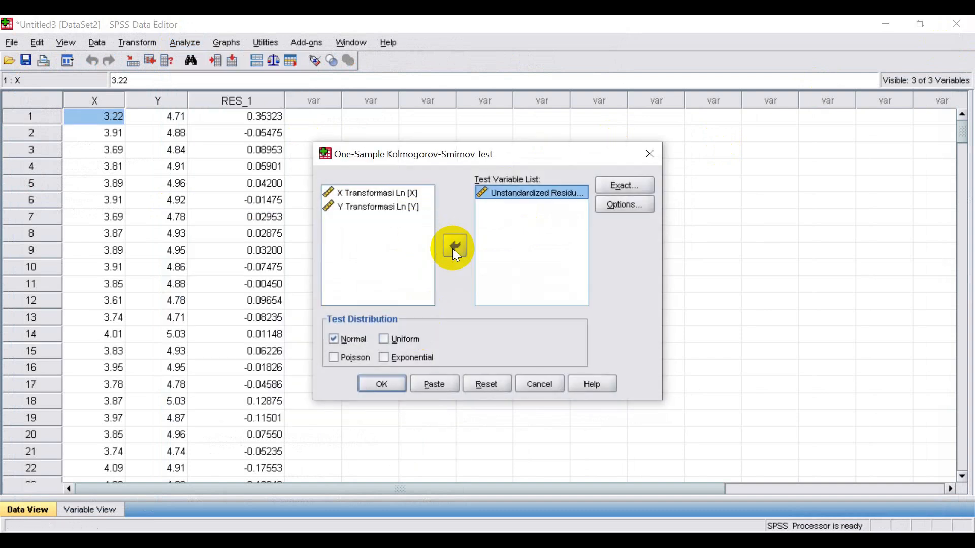
left_click(388, 383)
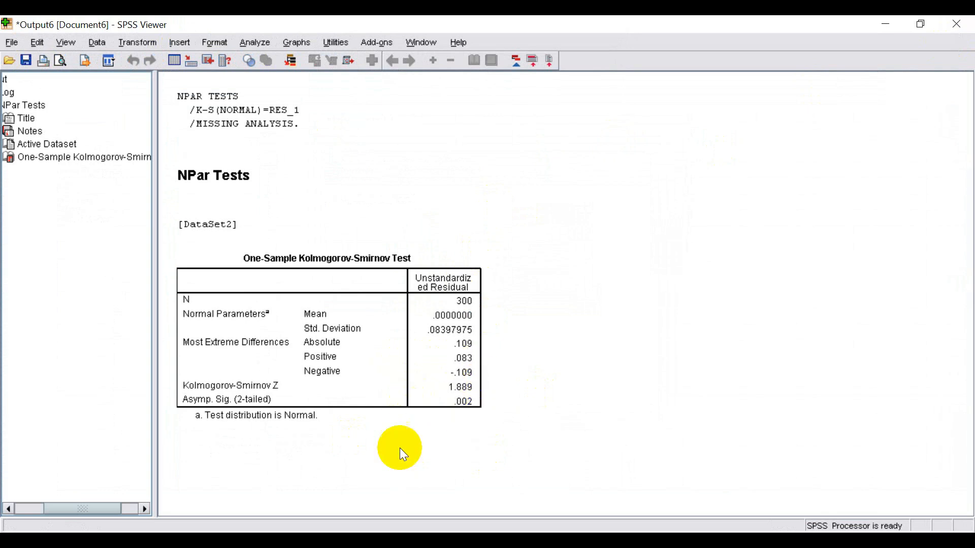
left_click(956, 26)
left_click(497, 303)
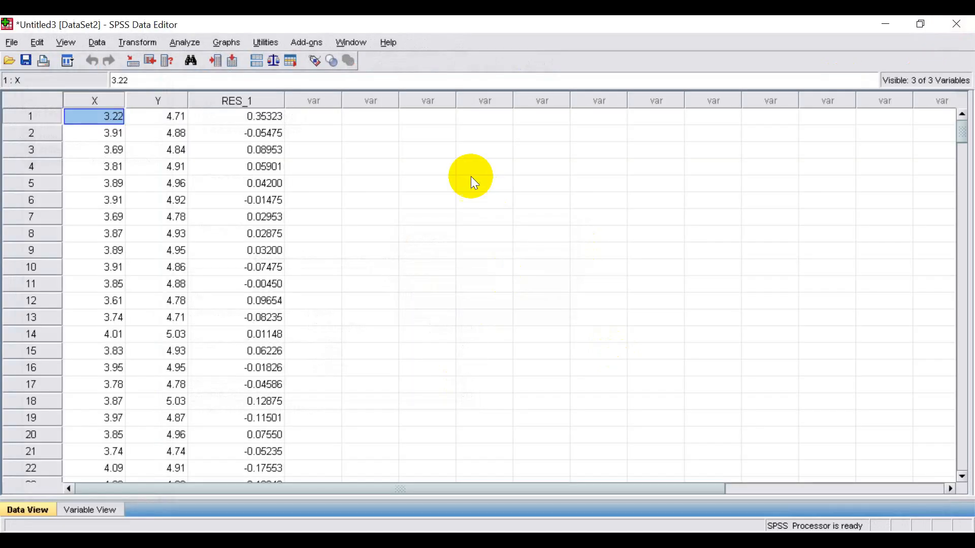
Switch to the Book1 workbook in Excel and enter =SQRT(I5) in cell U5, the first X cell of the Transformasi Akar table.
left_click(542, 541)
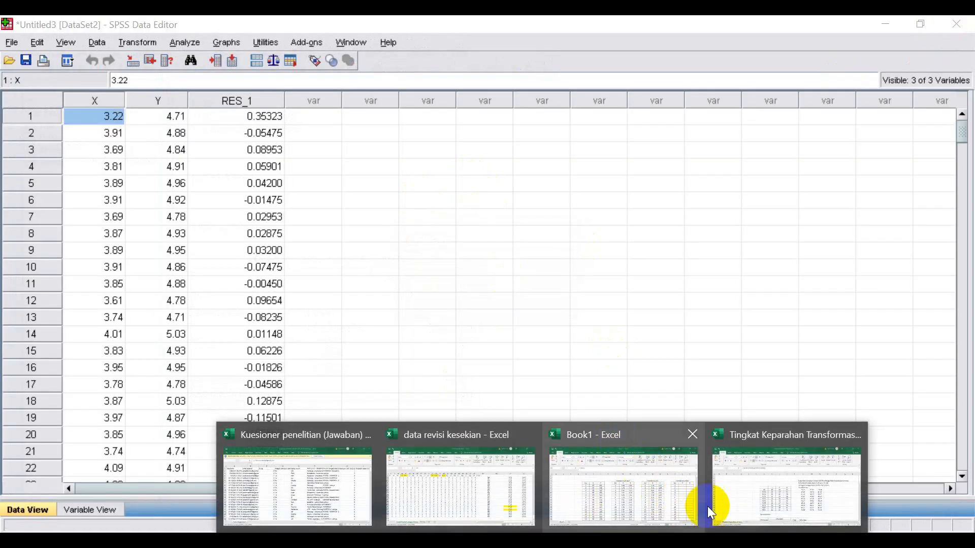
left_click(641, 486)
left_click_drag(786, 510, 867, 503)
left_click(533, 268)
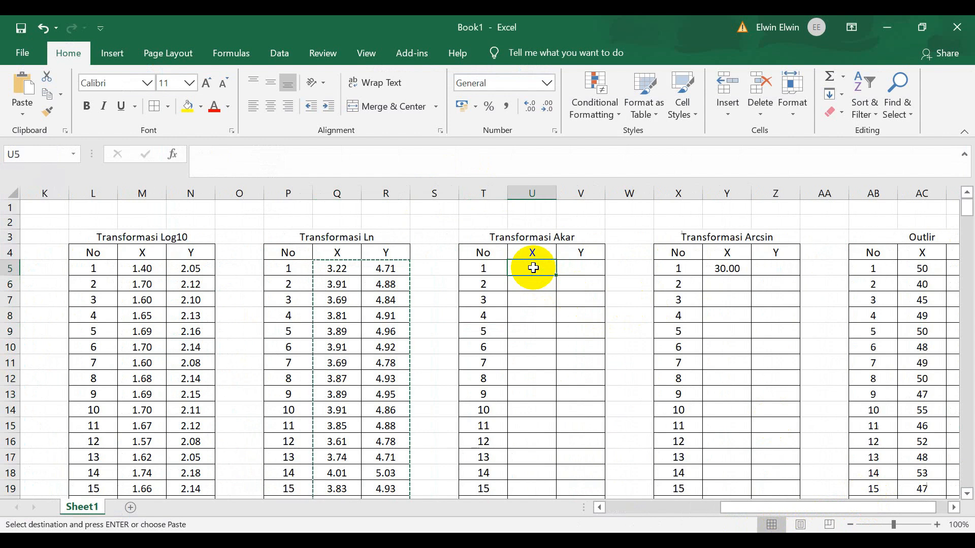
type("=sqrt(")
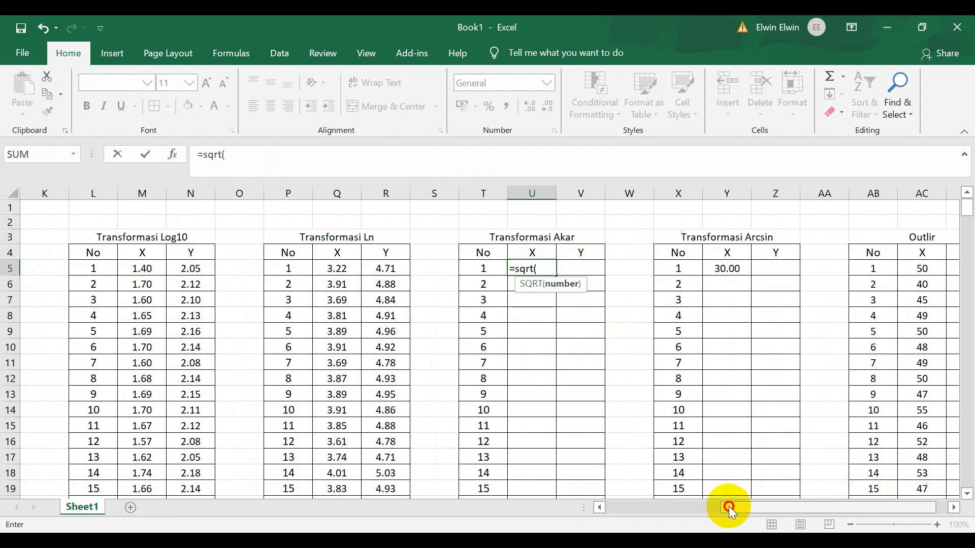
left_click_drag(729, 507, 560, 509)
left_click(446, 269)
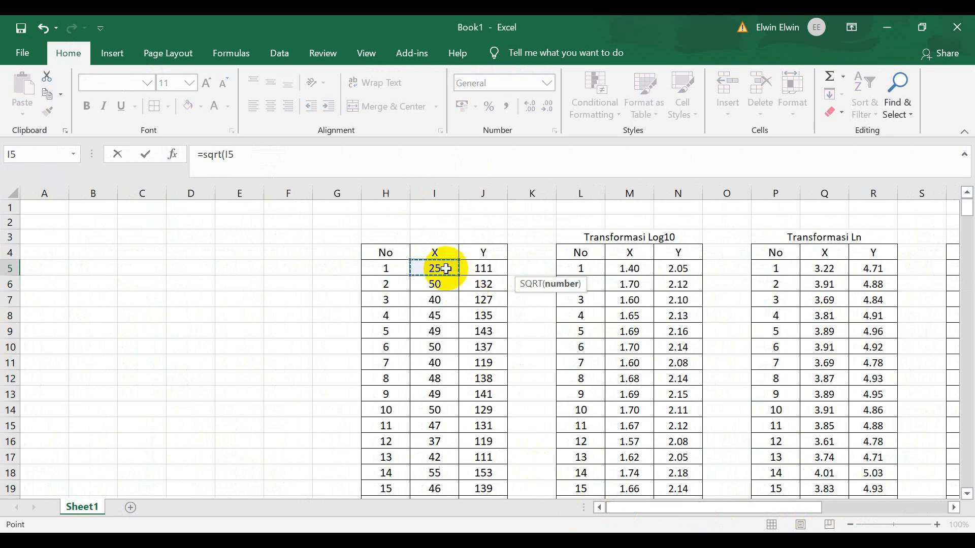
key("Return")
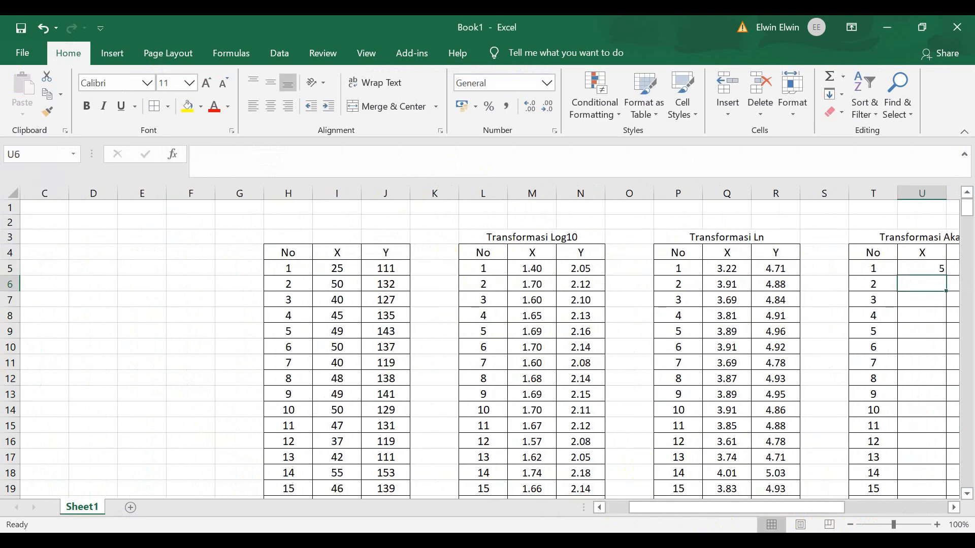
Fill the square root formula from U5 across the X and Y columns of the Transformasi Akar table, down to row 304.
left_click_drag(754, 510, 822, 507)
left_click(631, 270)
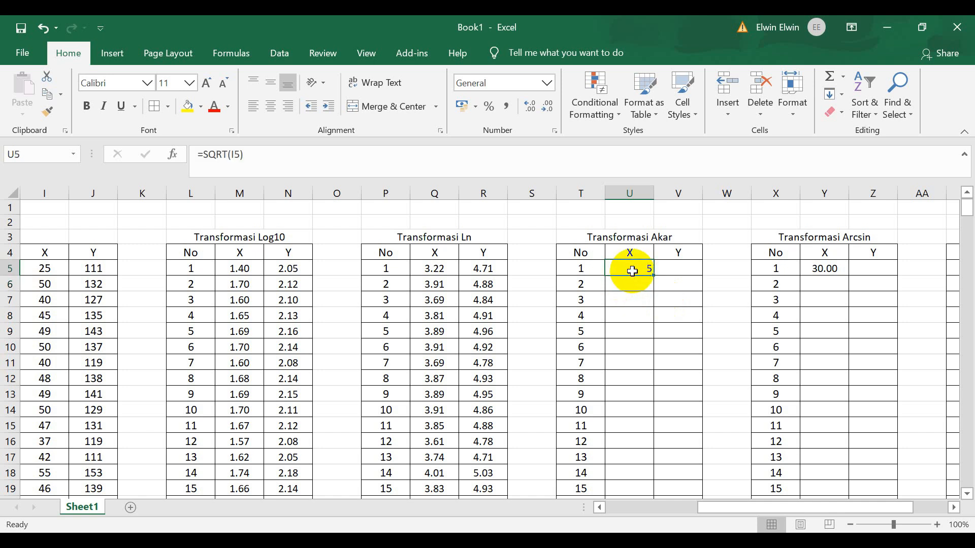
left_click_drag(654, 276, 692, 463)
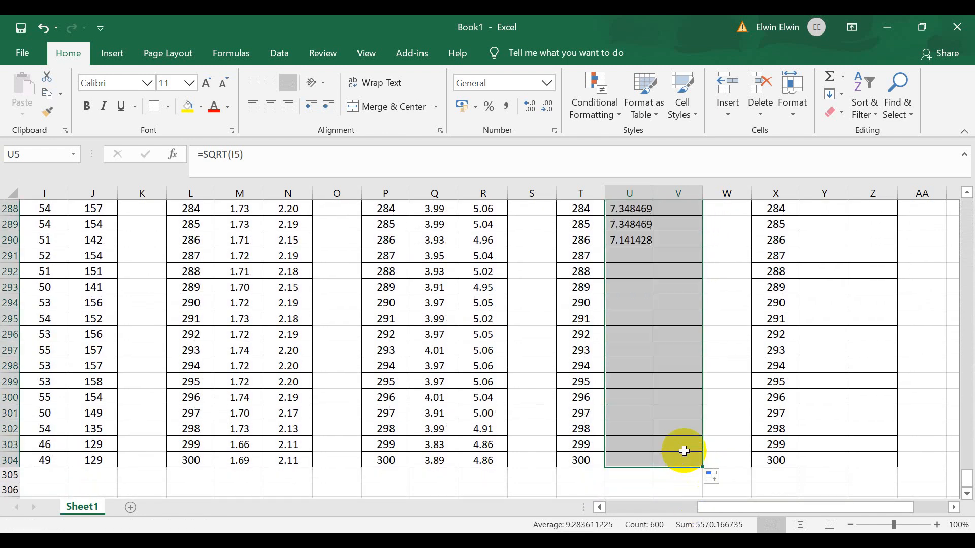
Format the Transformasi Akar X and Y values to two decimal places and center them.
left_click(548, 109)
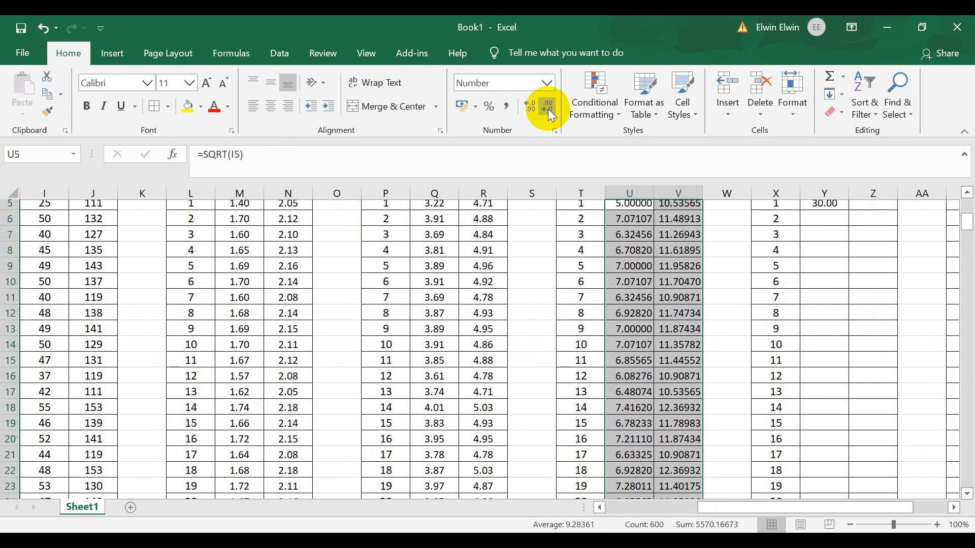
left_click(547, 109)
left_click(547, 109)
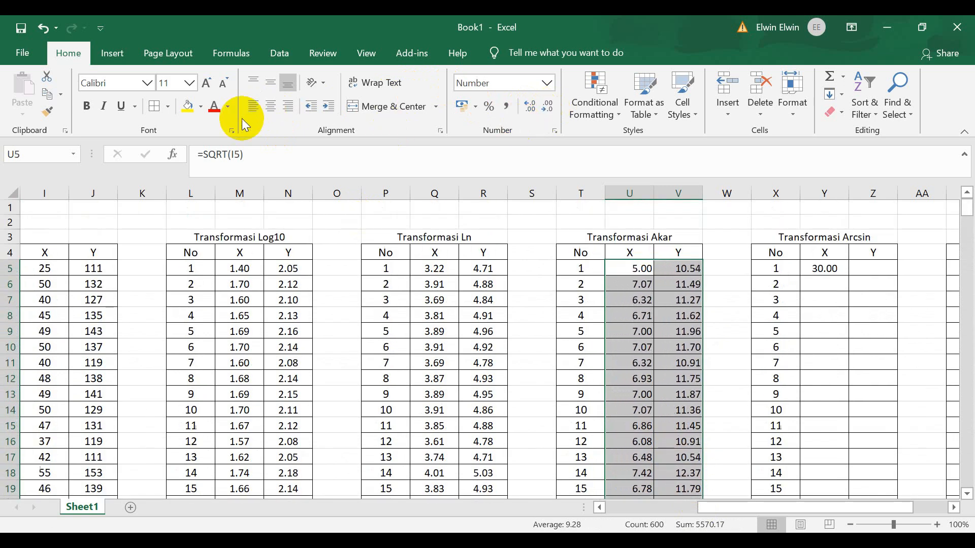
left_click(272, 109)
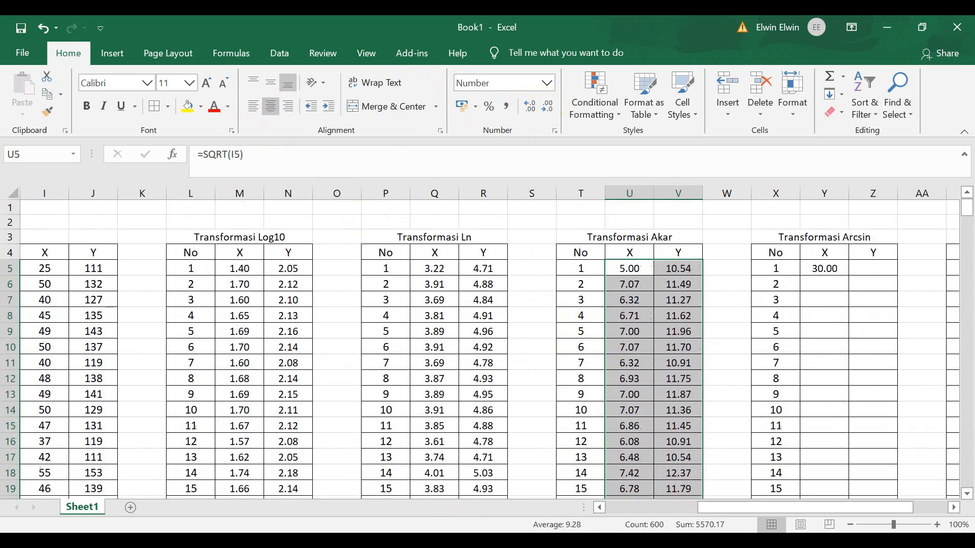
Switch to the empty Untitled4 dataset in SPSS and define two variables named X and Y.
left_click(721, 490)
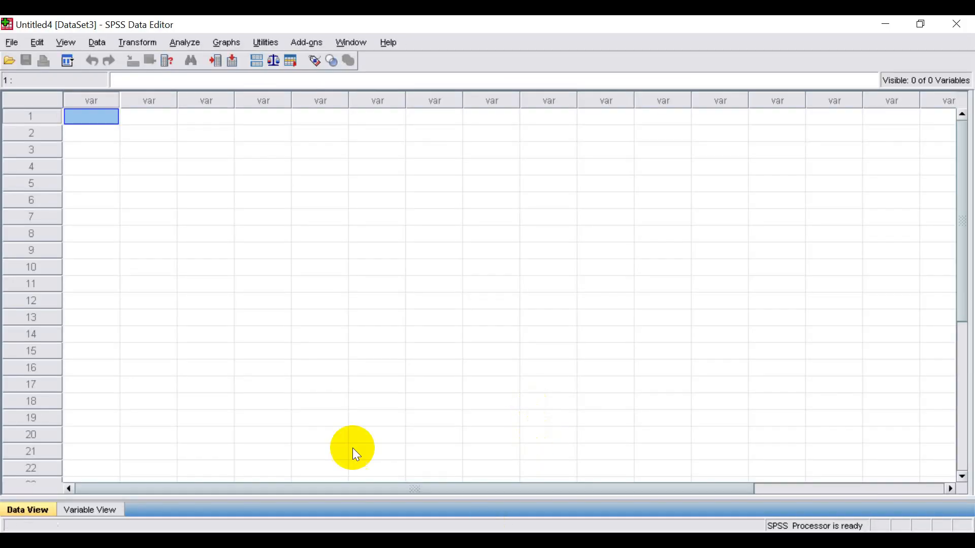
left_click(85, 509)
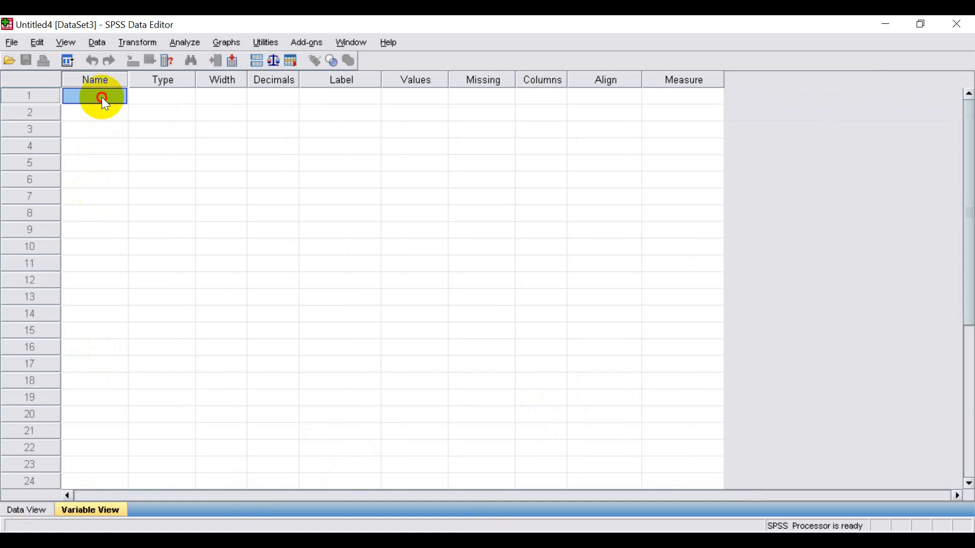
type("X")
left_click(99, 110)
type("Y")
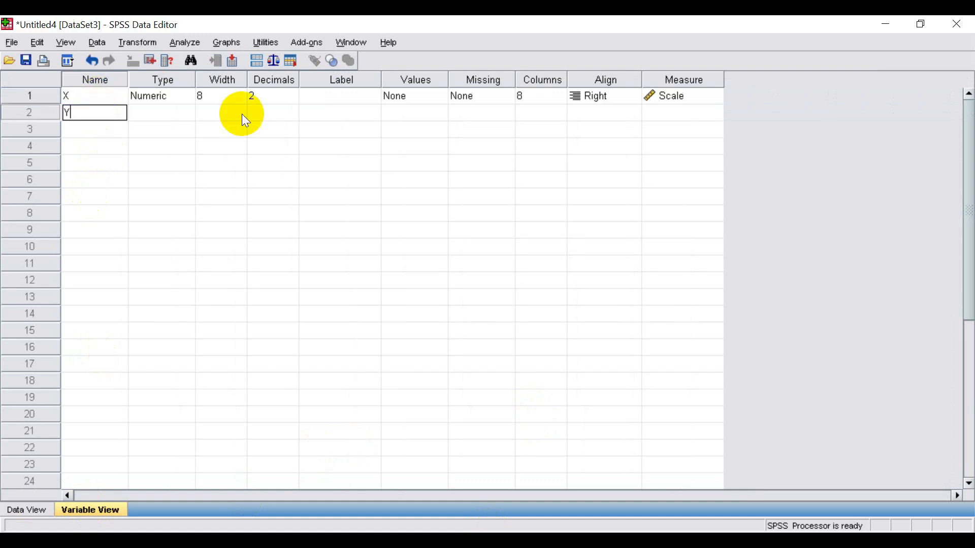
Label the variables "X Transformasi Akar" and "Y Transformasi Akar".
left_click(329, 96)
type("X")
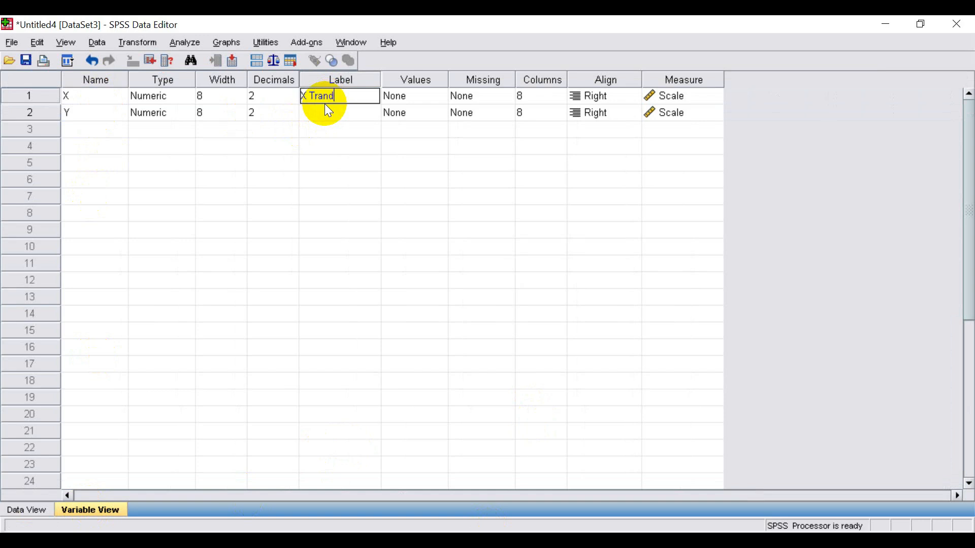
type("Transformasi Akar")
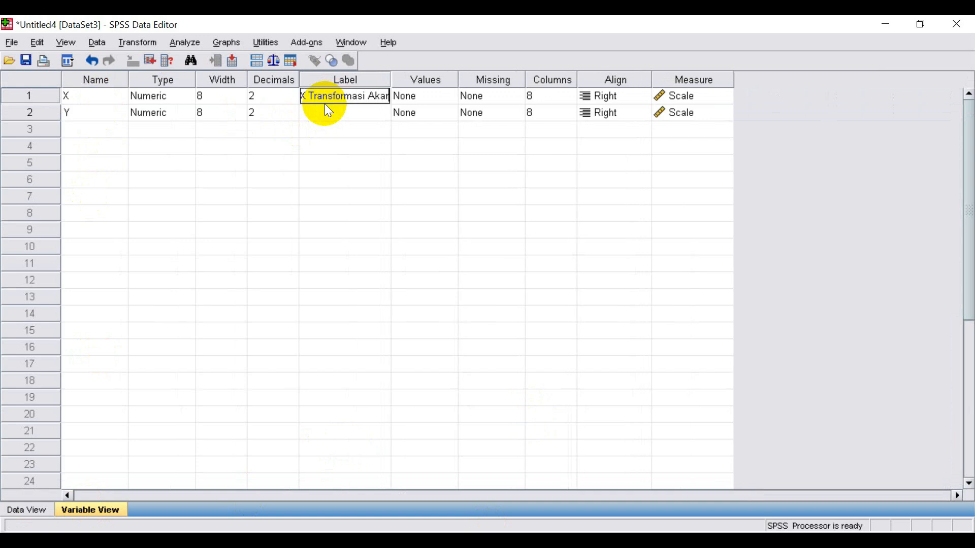
key("Return")
type("Y Tr")
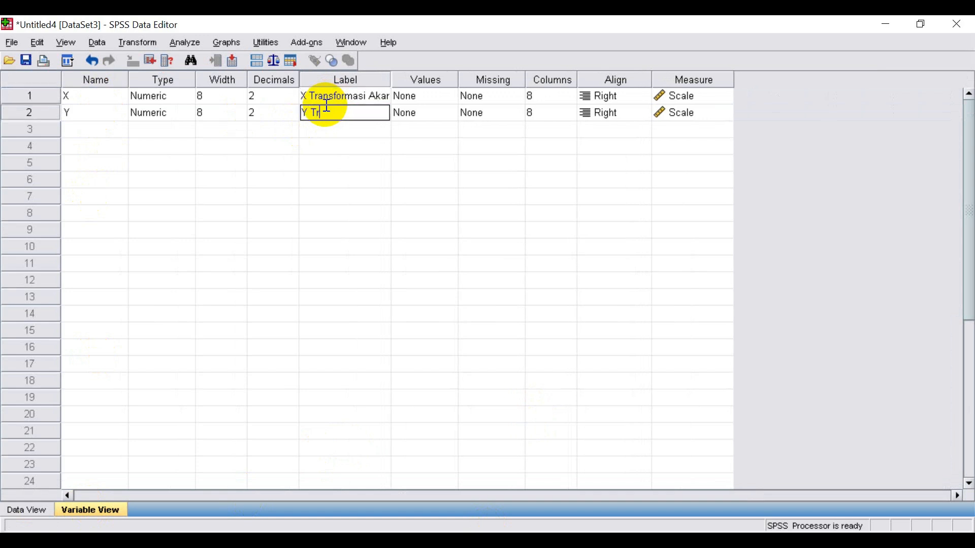
type("ansformasi Akar")
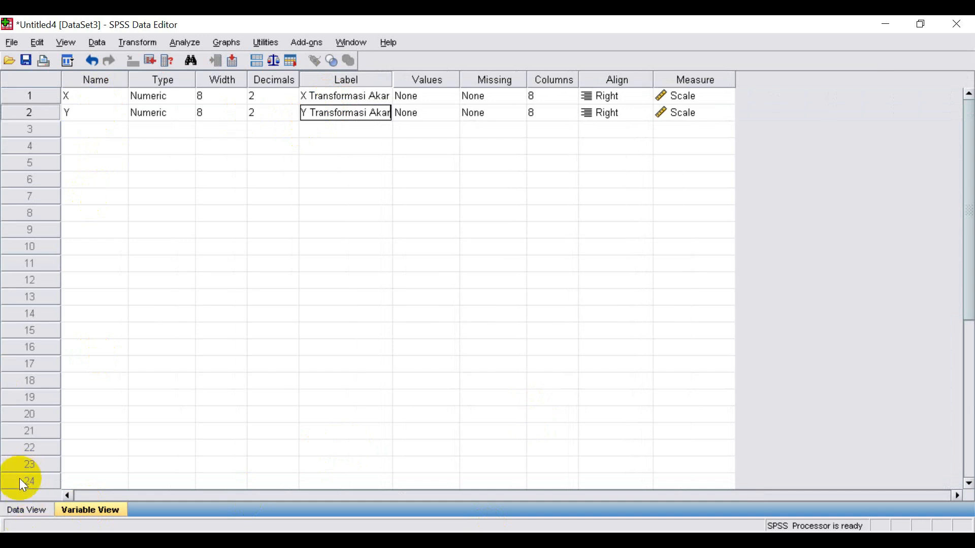
Copy the Transformasi Akar X and Y values from Book1 and paste them into the SPSS dataset's X and Y columns, starting at row 1.
left_click(28, 510)
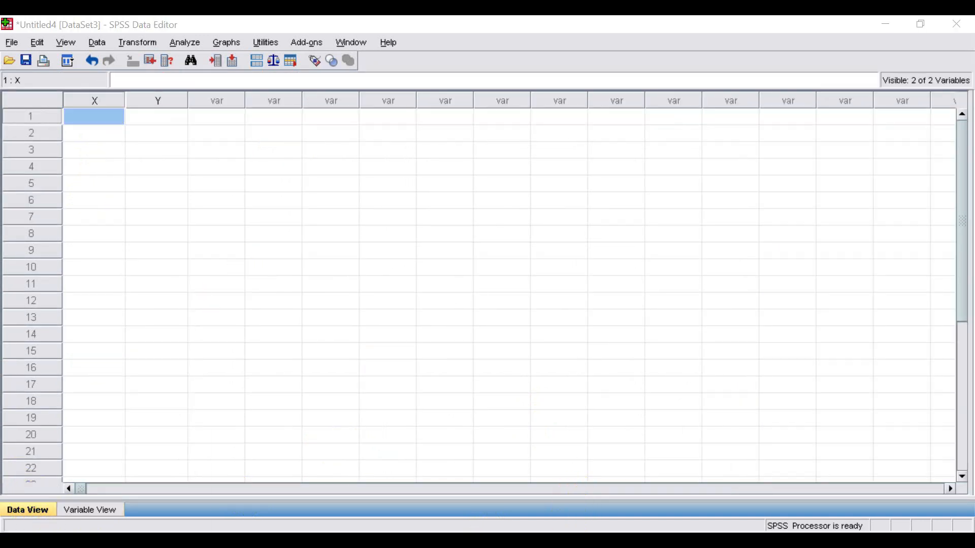
mouse_move(734, 507)
left_click(674, 502)
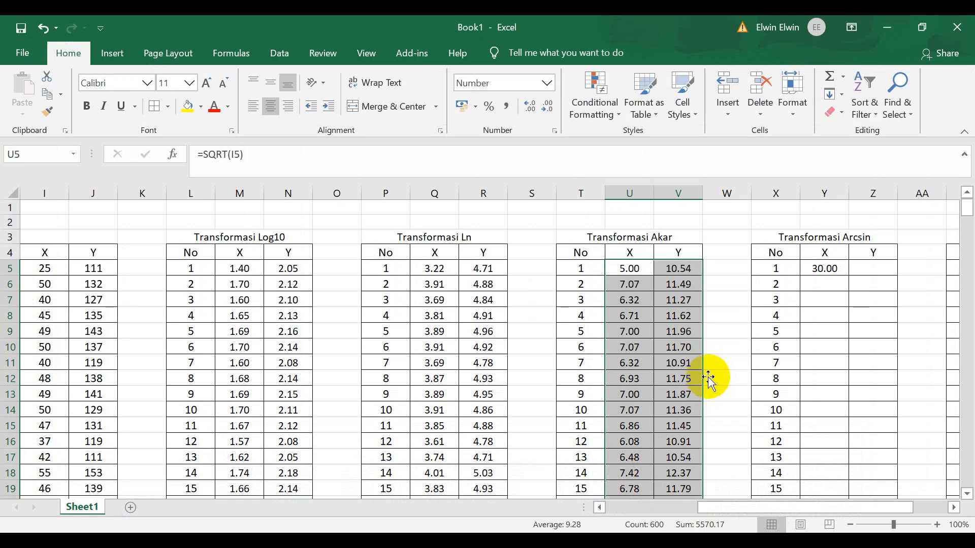
key("ctrl+c")
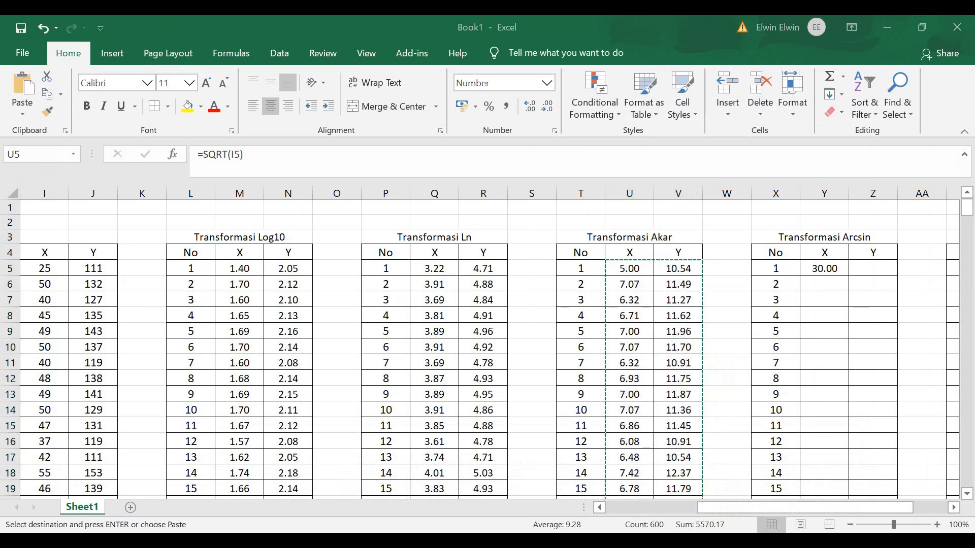
mouse_move(800, 474)
left_click(856, 470)
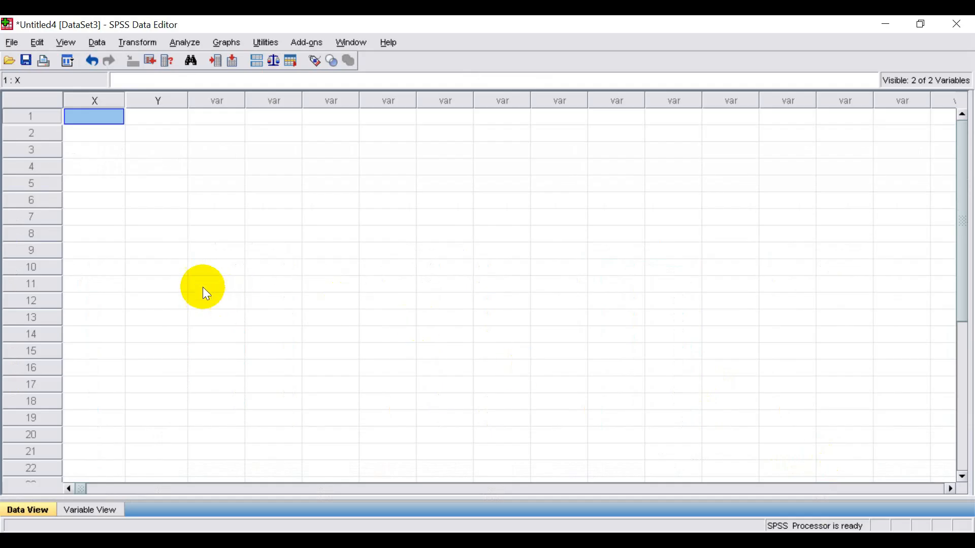
key("ctrl+v")
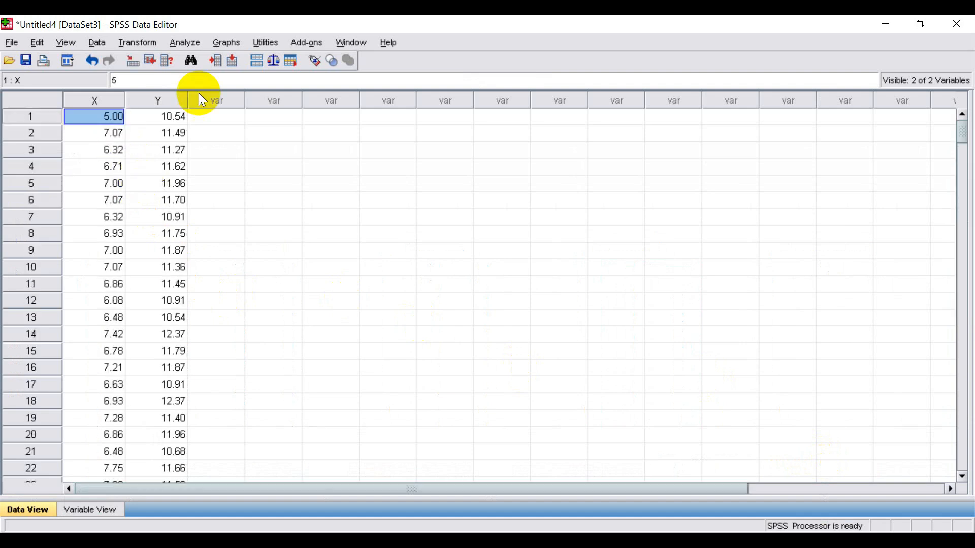
Set up a linear regression with Y Transformasi Akar as the dependent variable and X Transformasi Akar as the independent variable.
left_click(177, 45)
mouse_move(247, 200)
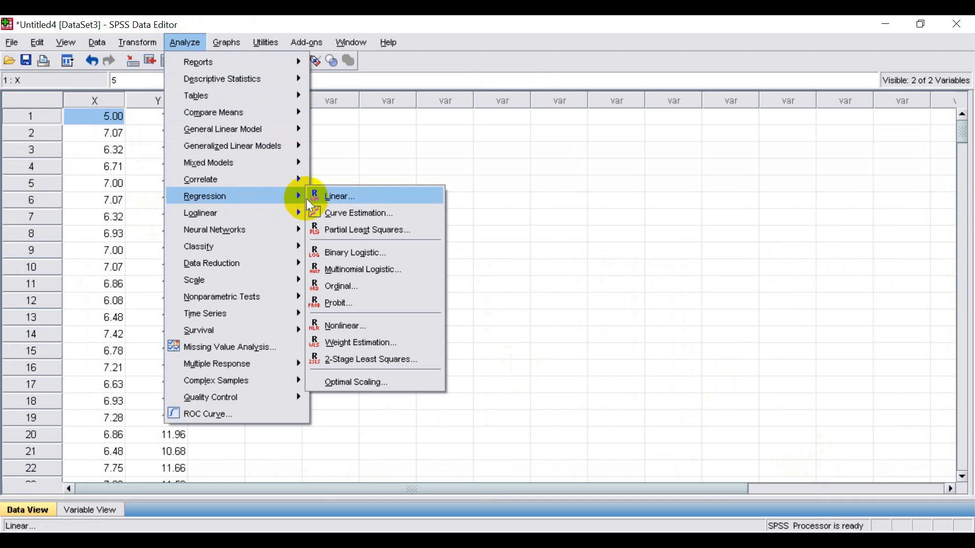
left_click(320, 198)
left_click(389, 178)
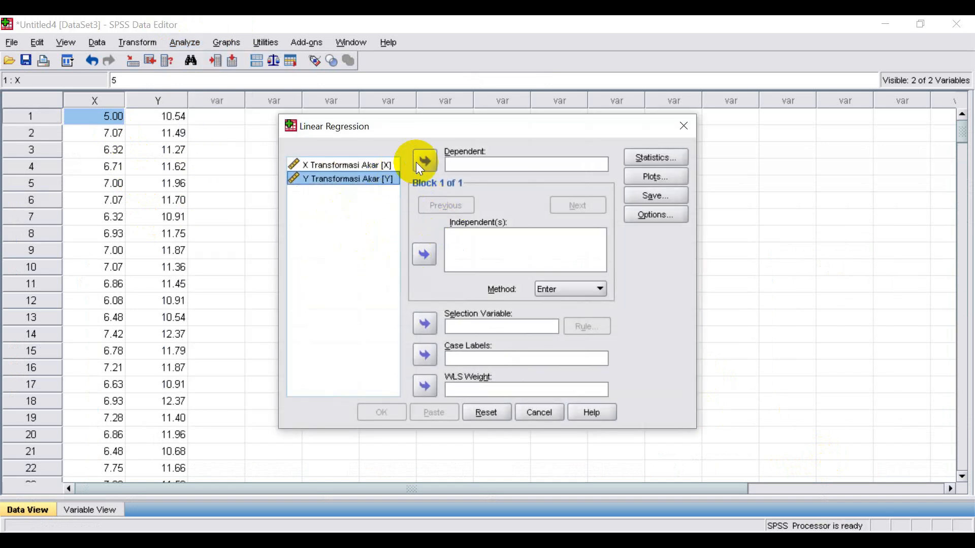
left_click(422, 162)
left_click(361, 166)
left_click(429, 253)
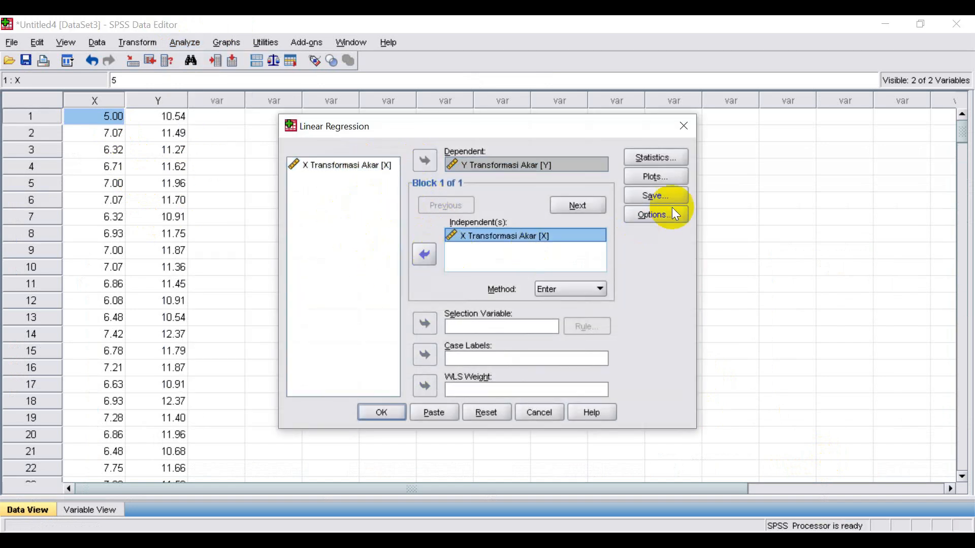
Run the square root regression with unstandardized residuals saved to the dataset, and close the output without saving it.
left_click(660, 196)
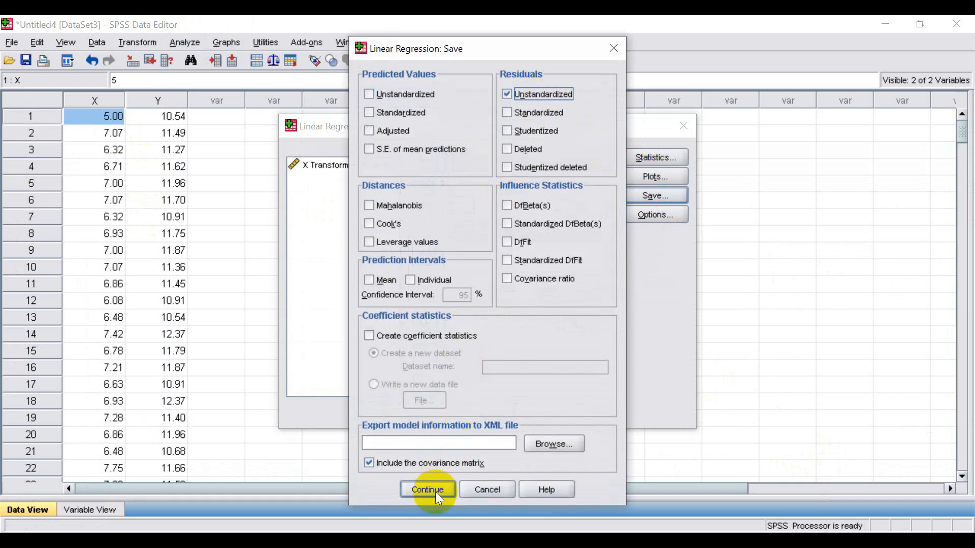
left_click(435, 491)
left_click(377, 412)
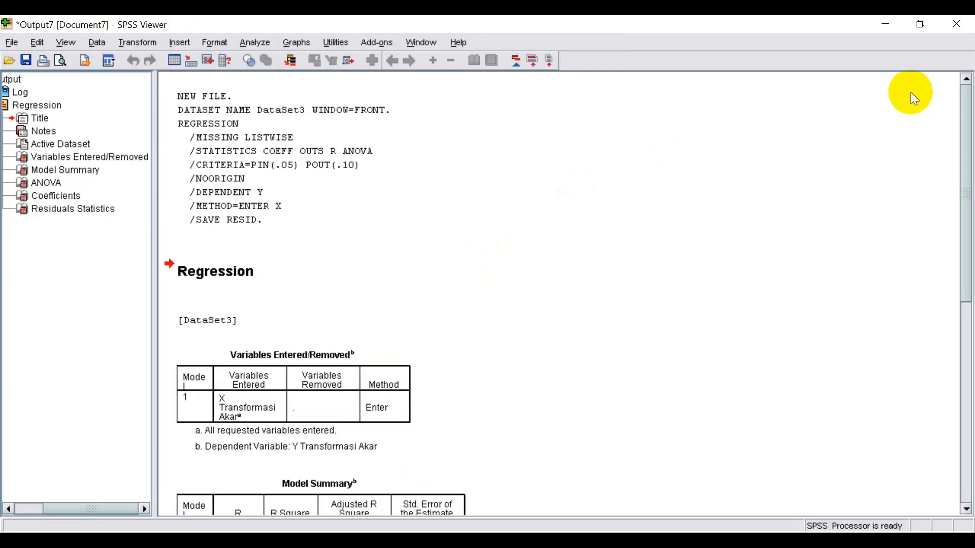
left_click(957, 24)
left_click(473, 304)
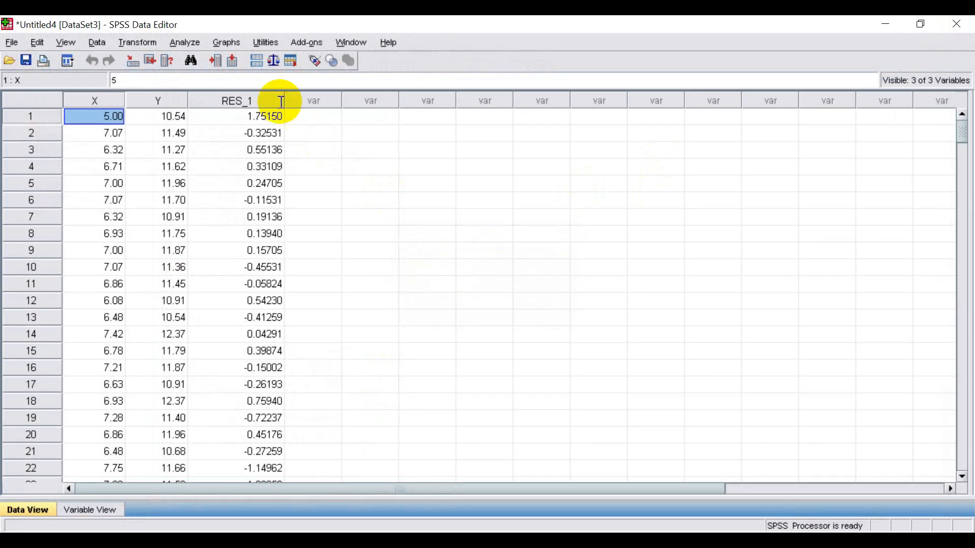
Run a one-sample Kolmogorov-Smirnov test for normal distribution on the square root regression's unstandardized residuals.
left_click(185, 42)
mouse_move(239, 296)
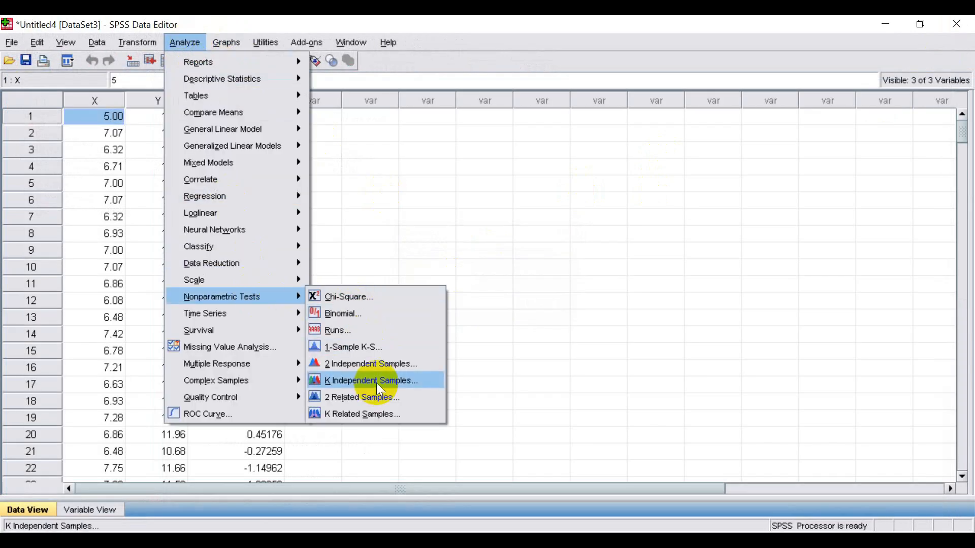
left_click(382, 350)
left_click(394, 221)
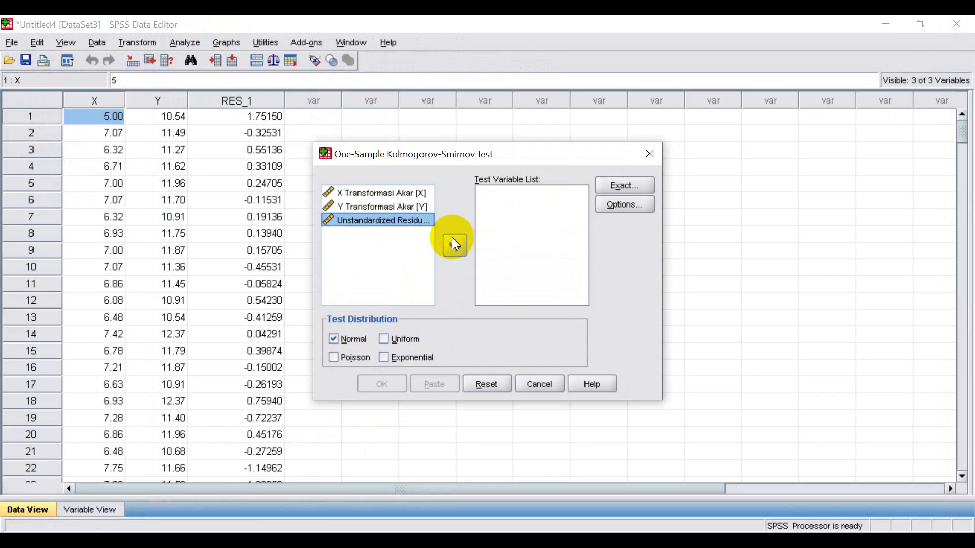
left_click(455, 244)
left_click(382, 384)
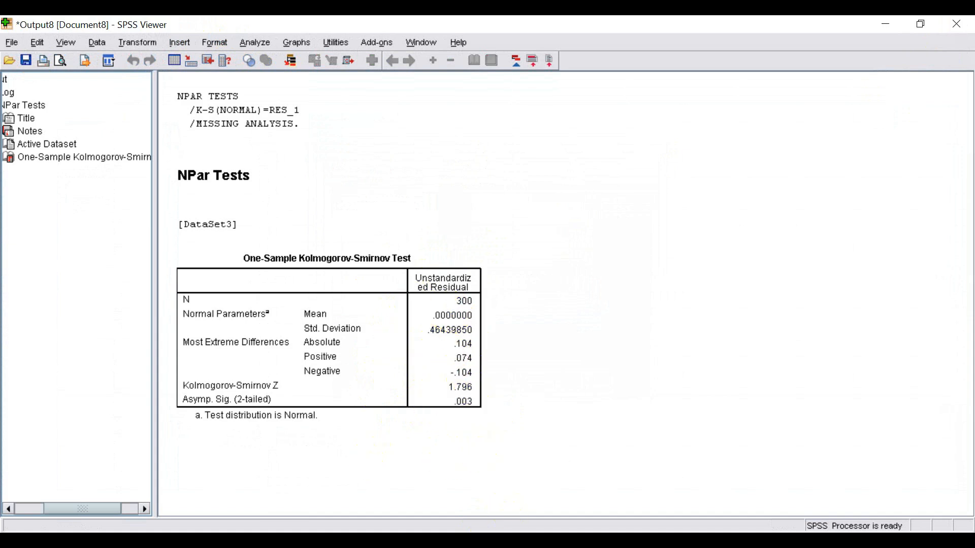
Switch to Book1 in Excel and examine the formula for the first X value under Transformasi Arcsin.
mouse_move(543, 541)
left_click(750, 496)
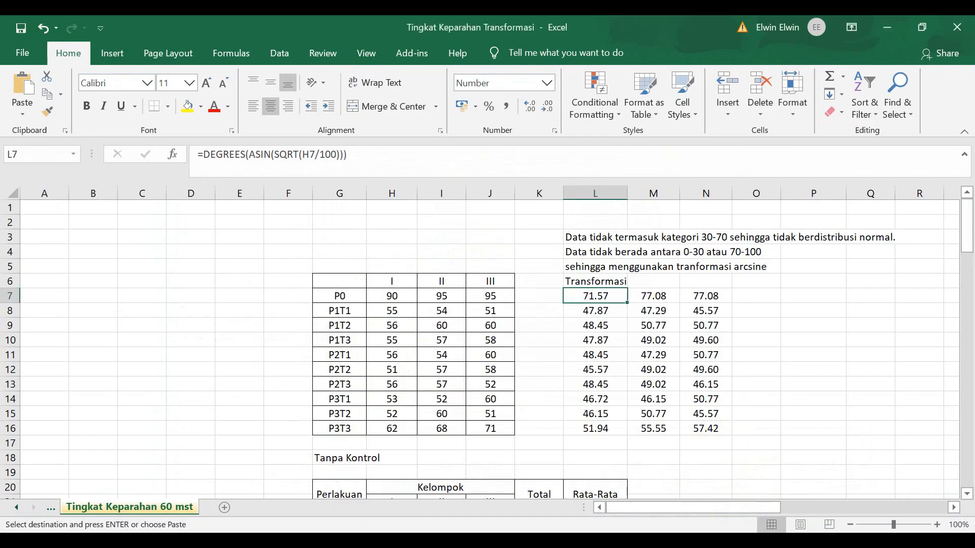
left_click(599, 497)
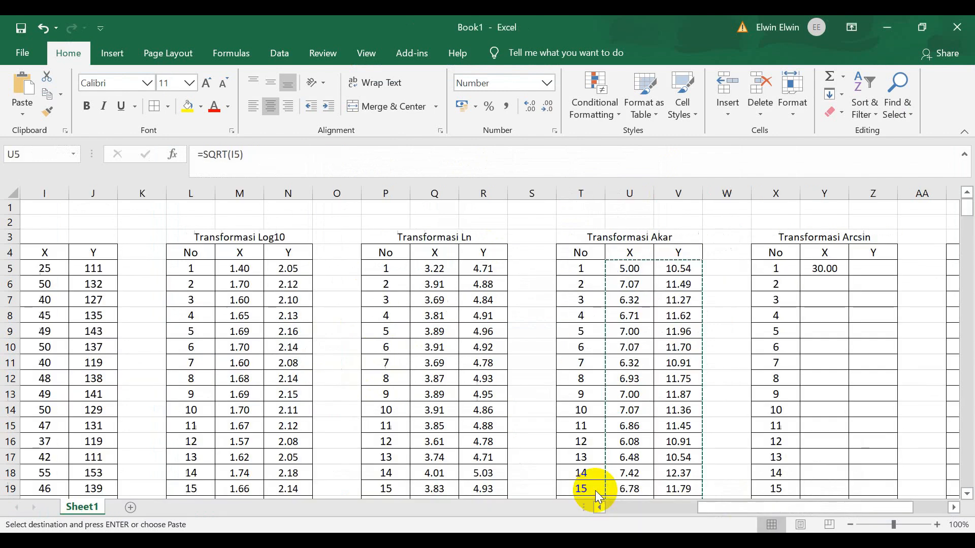
left_click(828, 269)
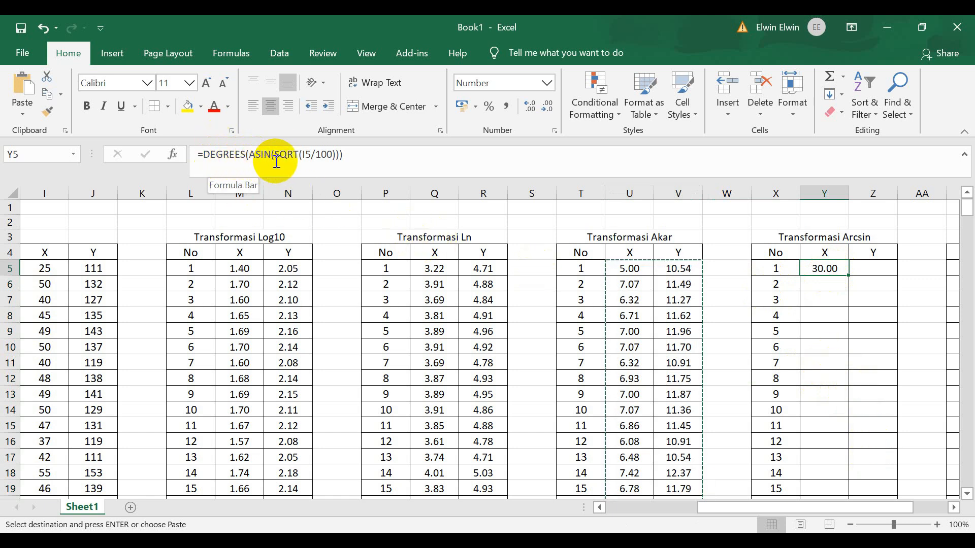
left_click(312, 154)
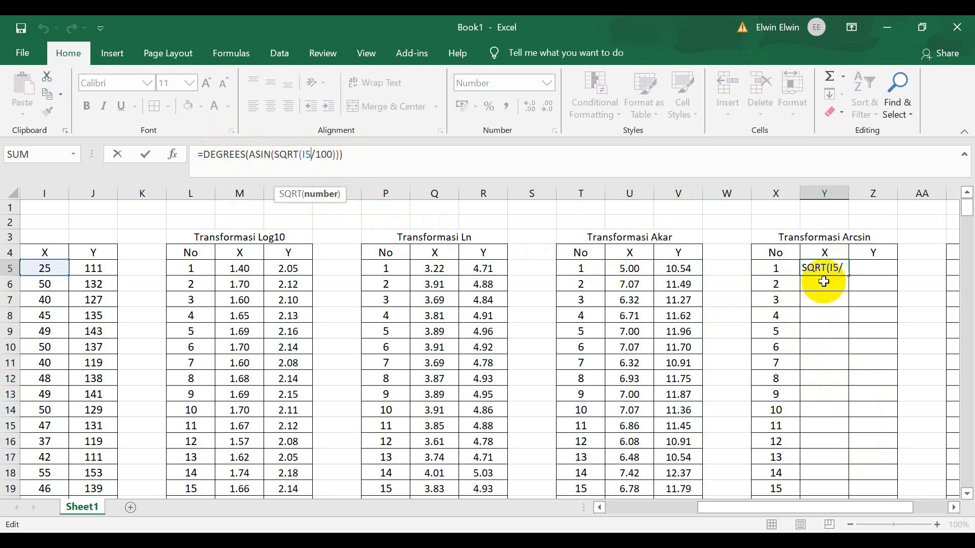
key("ctrl+Return")
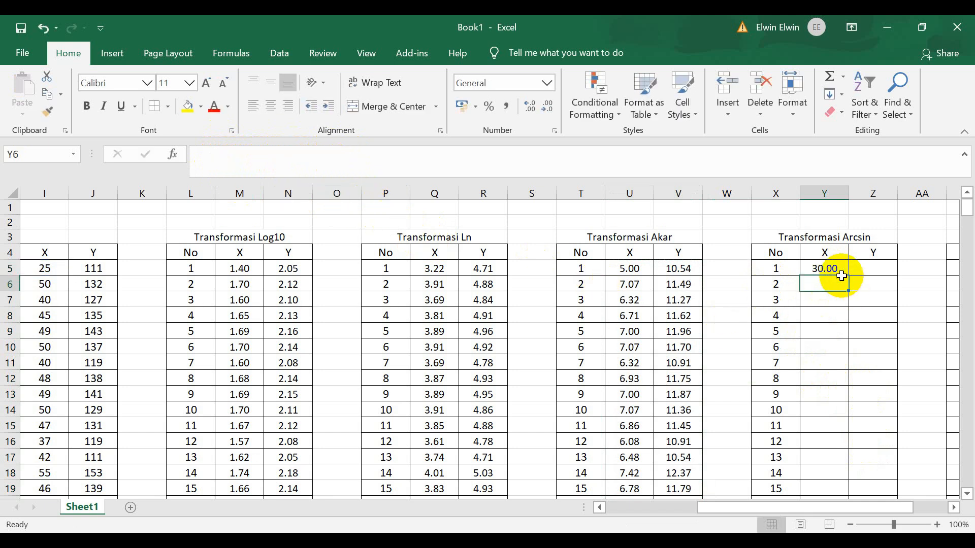
Copy the arcsine formula across to the first Transformasi Arcsin Y cell and check which source cell it references.
left_click_drag(848, 275, 884, 275)
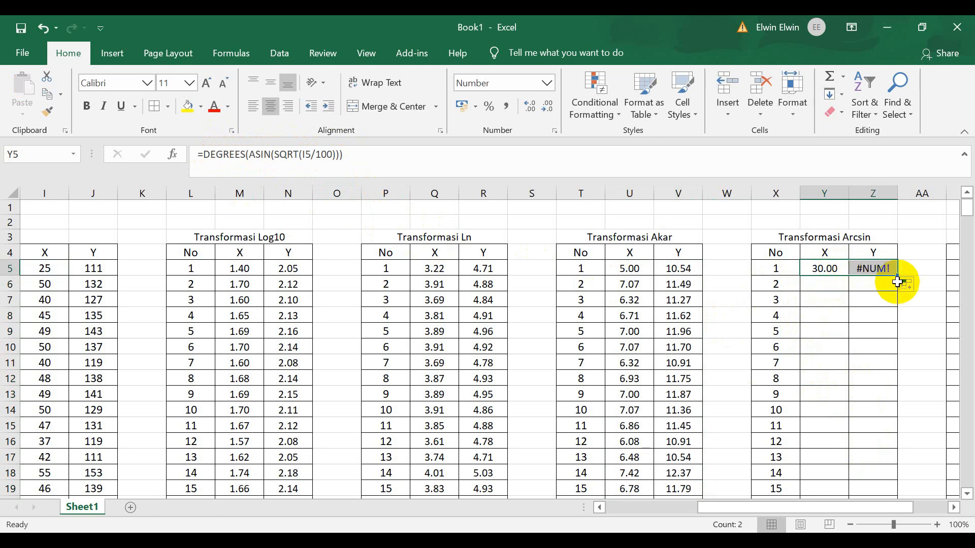
double_click(876, 269)
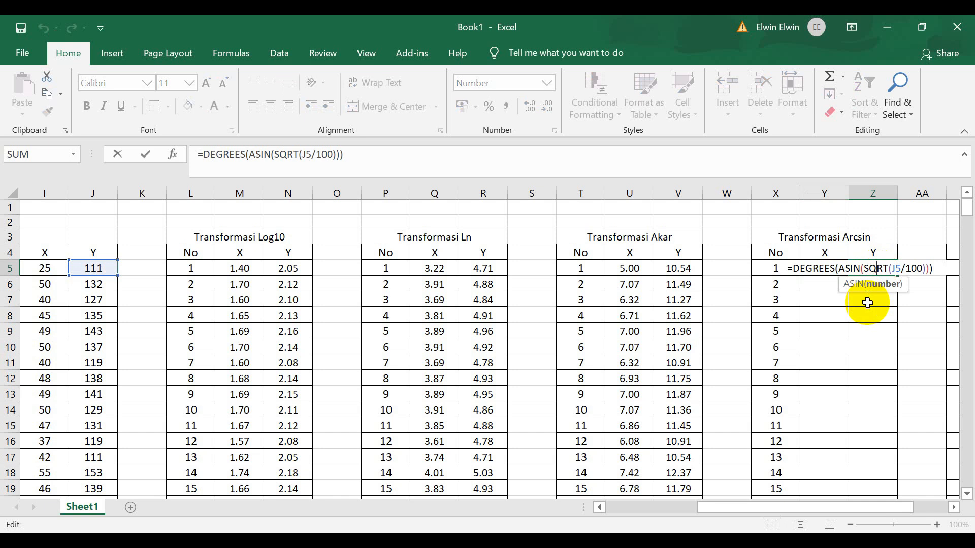
key("Return")
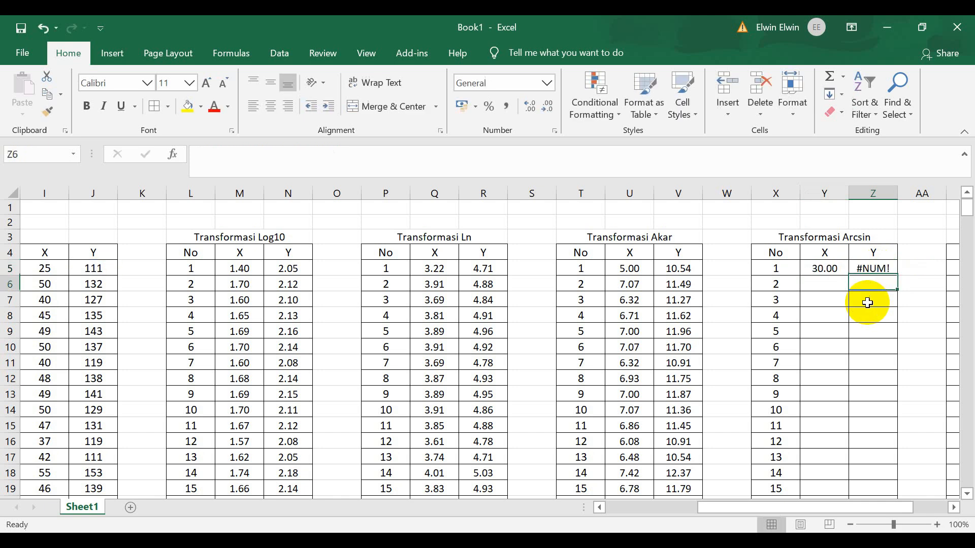
left_click_drag(799, 508, 839, 525)
left_click(723, 271)
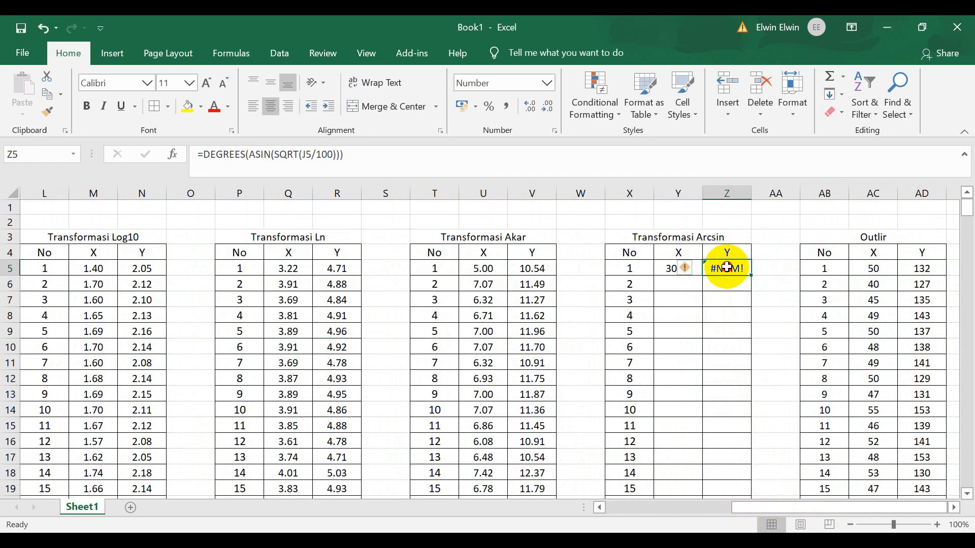
double_click(727, 267)
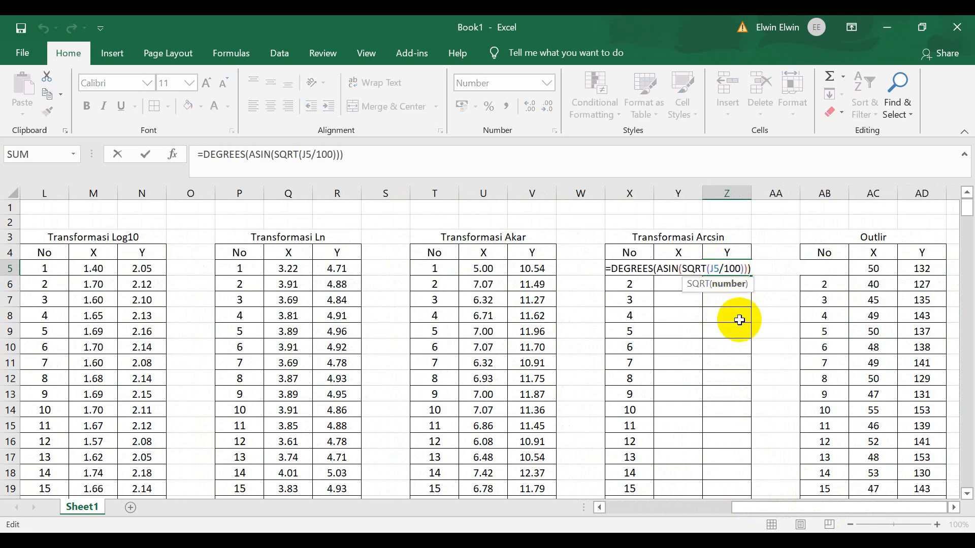
left_click_drag(785, 510, 763, 512)
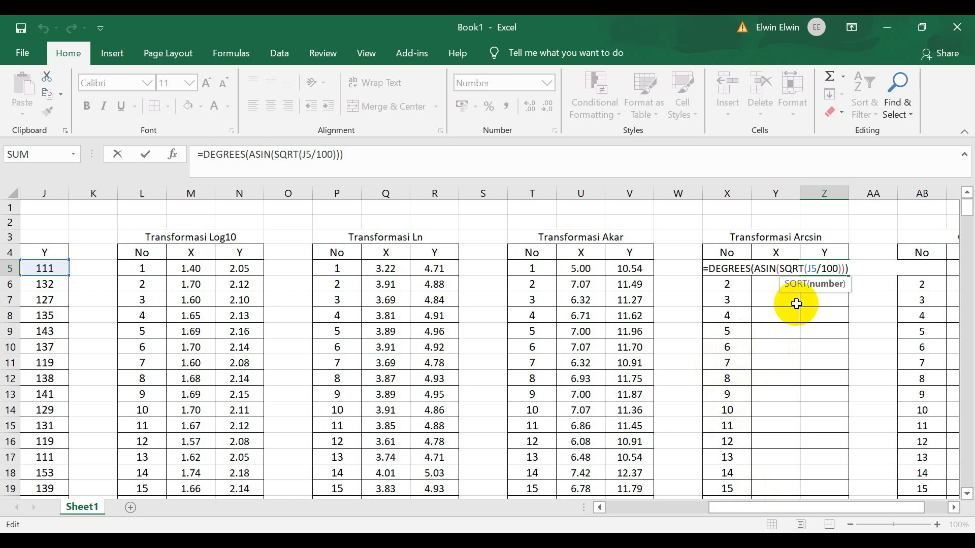
key("Return")
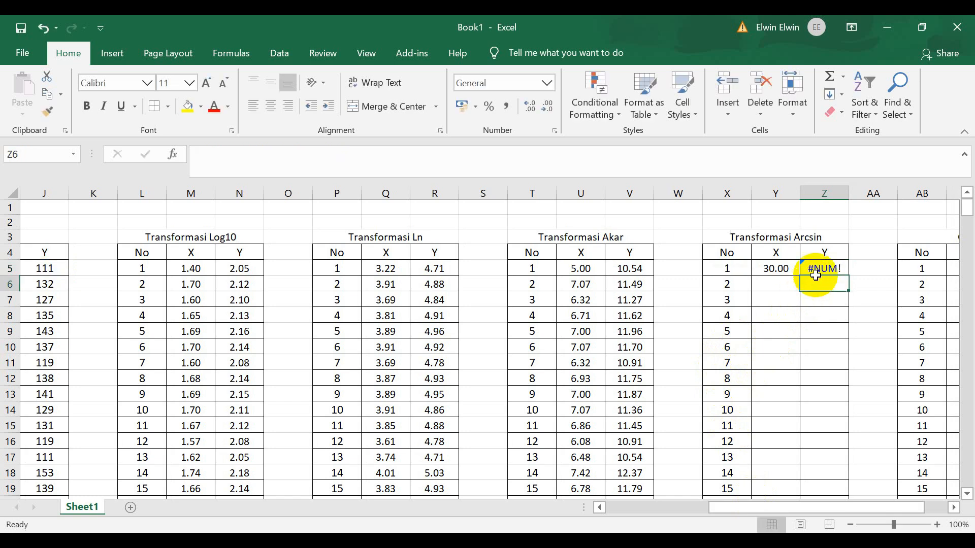
Extend the arcsine formula down to the second Y row under Transformasi Arcsin and check that cell's formula.
left_click(818, 270)
left_click_drag(852, 276, 853, 292)
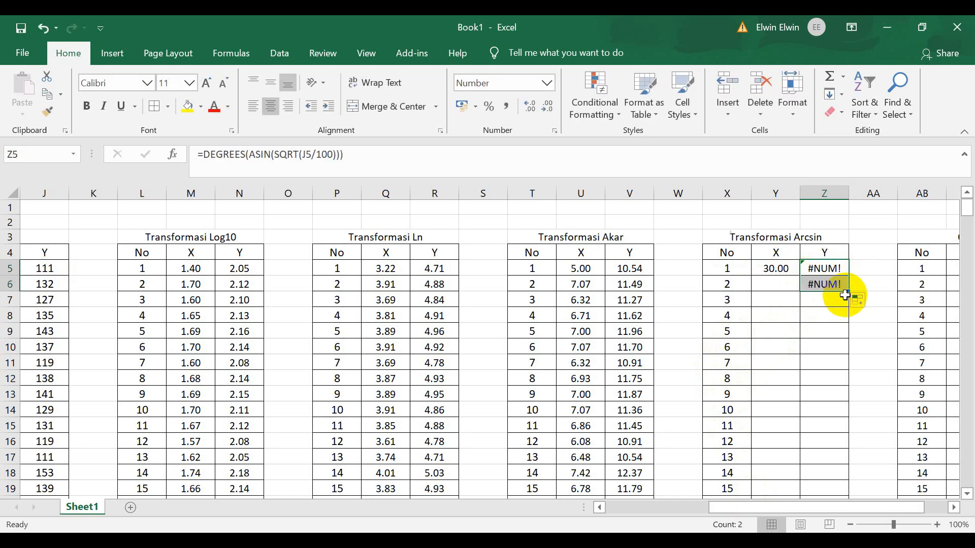
left_click(831, 285)
Examine the original X and Y values from the first row through to the end of the table.
left_click_drag(815, 509, 772, 498)
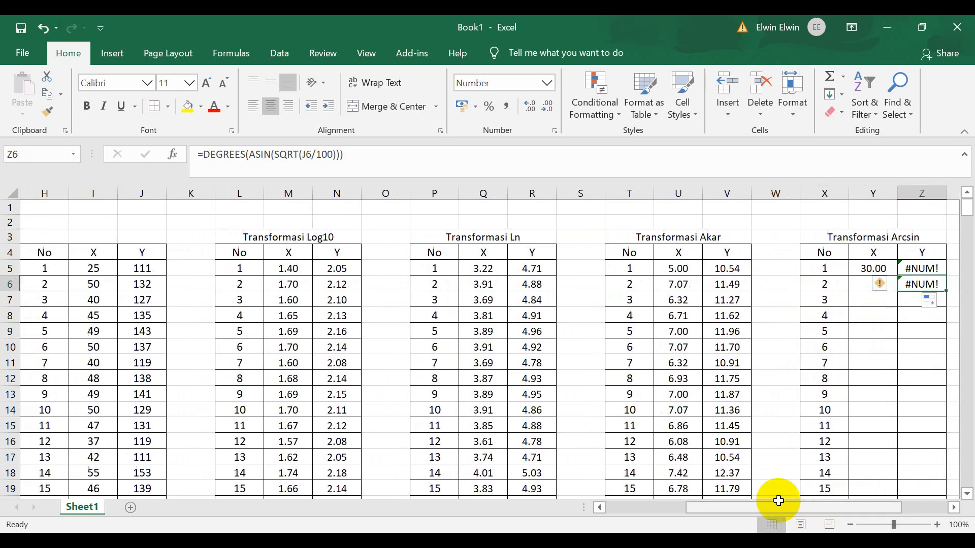
scroll(233, 387, "down", 11)
scroll(232, 393, "down", 20)
scroll(232, 390, "down", 20)
scroll(232, 390, "down", 20)
scroll(232, 390, "up", 6)
scroll(232, 390, "up", 20)
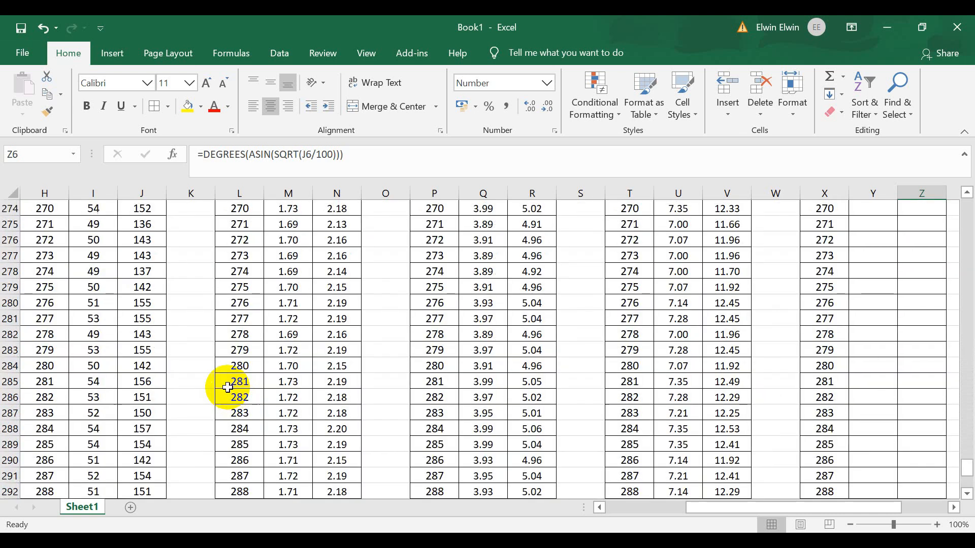
scroll(226, 386, "up", 20)
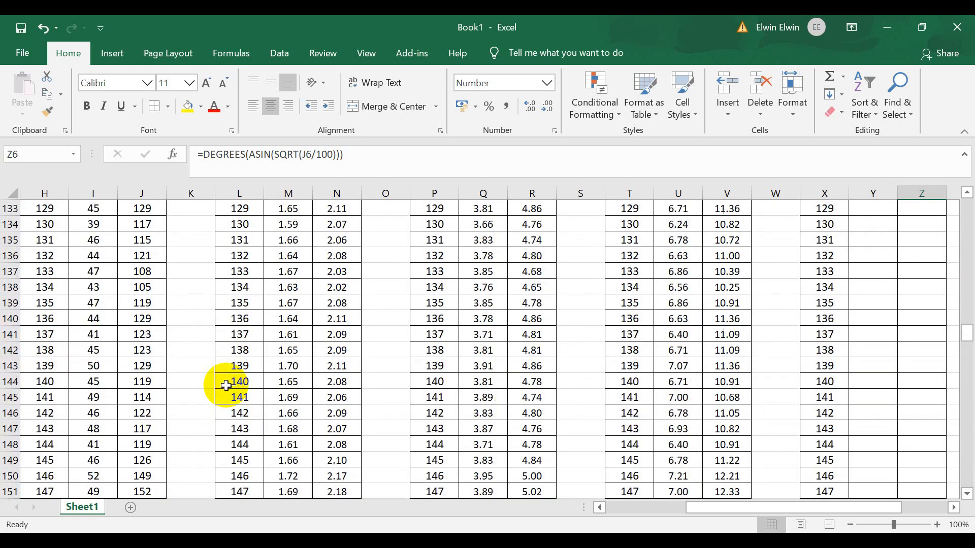
scroll(227, 386, "up", 2)
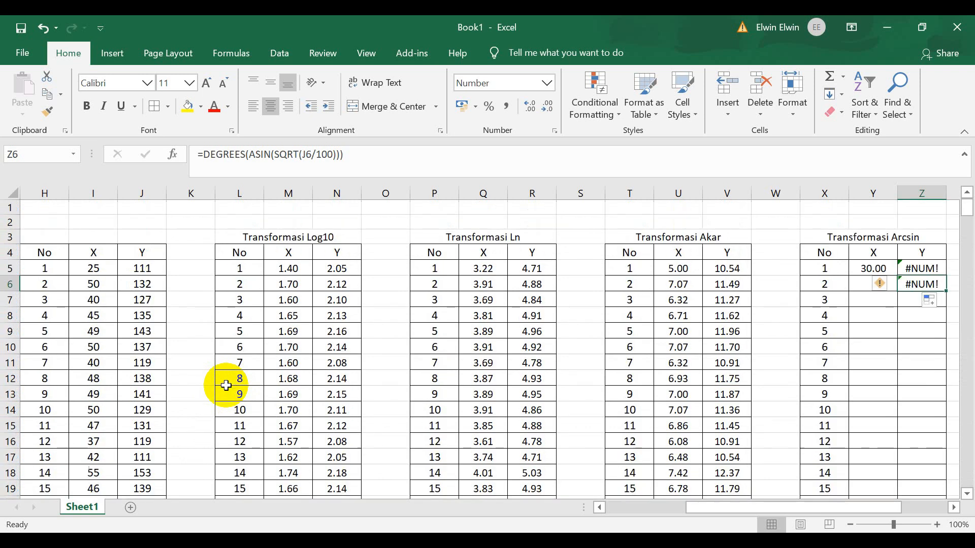
Fill the formula =DEGREES(ASIN(SQRT(I5/100))) down the Transformasi Arcsin X column to the last data row.
left_click(883, 269)
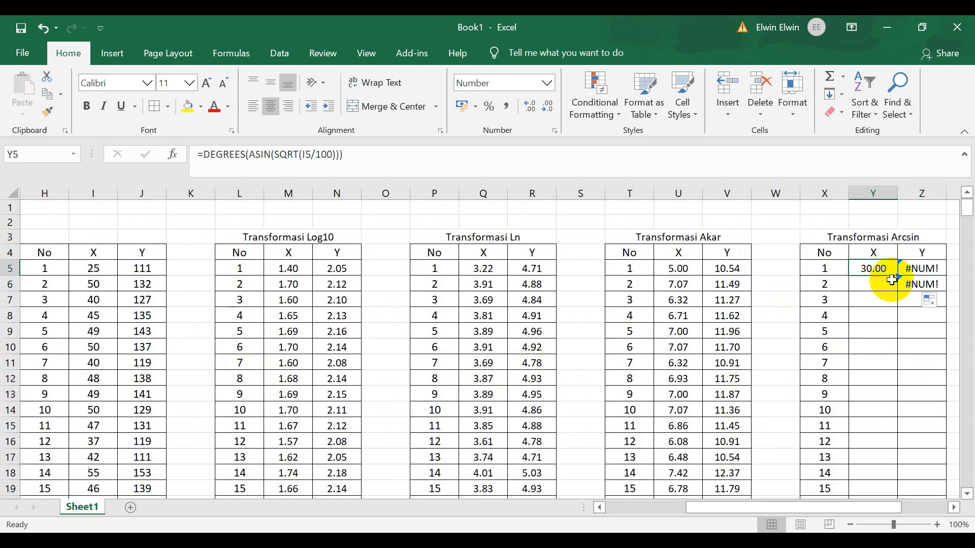
left_click_drag(897, 277, 912, 477)
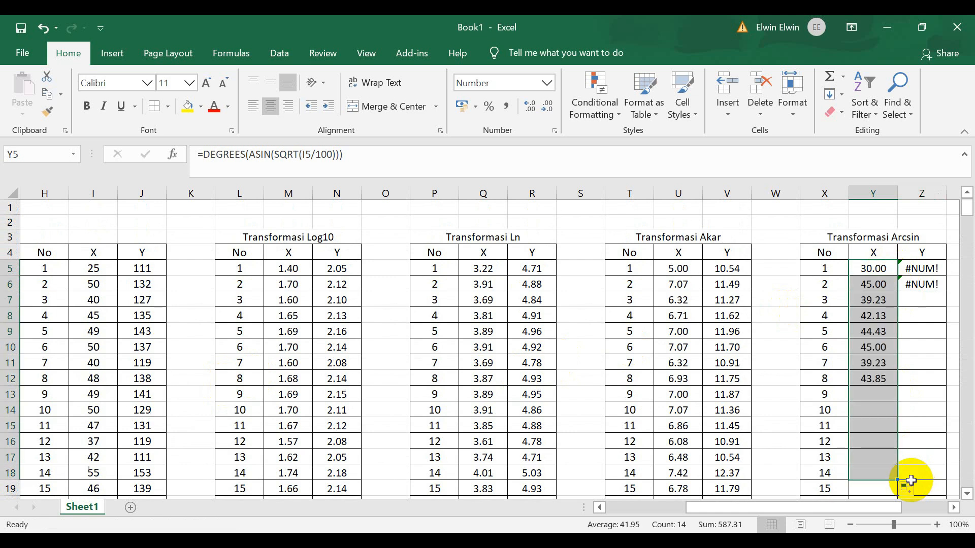
scroll(909, 475, "down", 5)
left_click_drag(897, 247, 879, 455)
Review the original data, and fill the arcsine formula down the Transformasi Arcsin Y column to the last data row.
left_click_drag(838, 508, 781, 509)
scroll(383, 429, "up", 12)
scroll(383, 428, "up", 20)
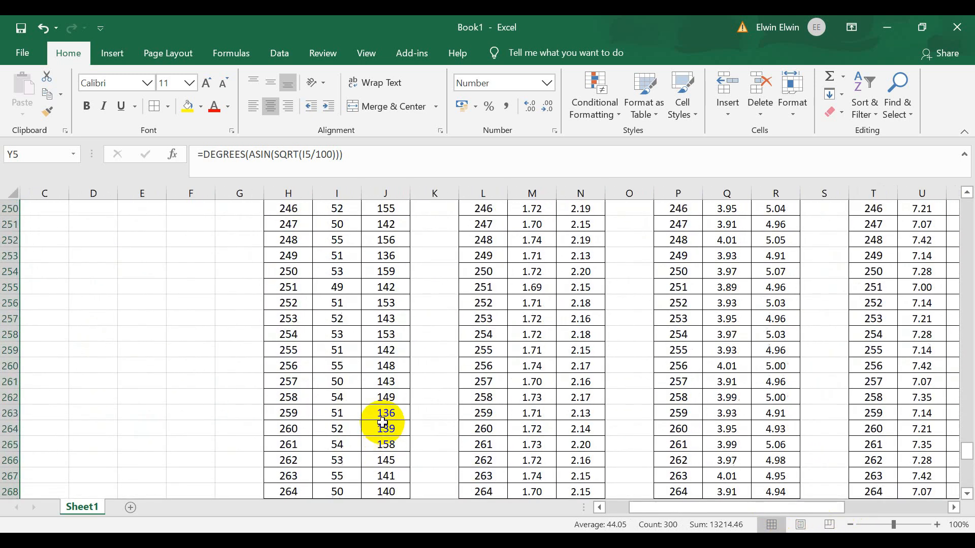
scroll(383, 421, "up", 20)
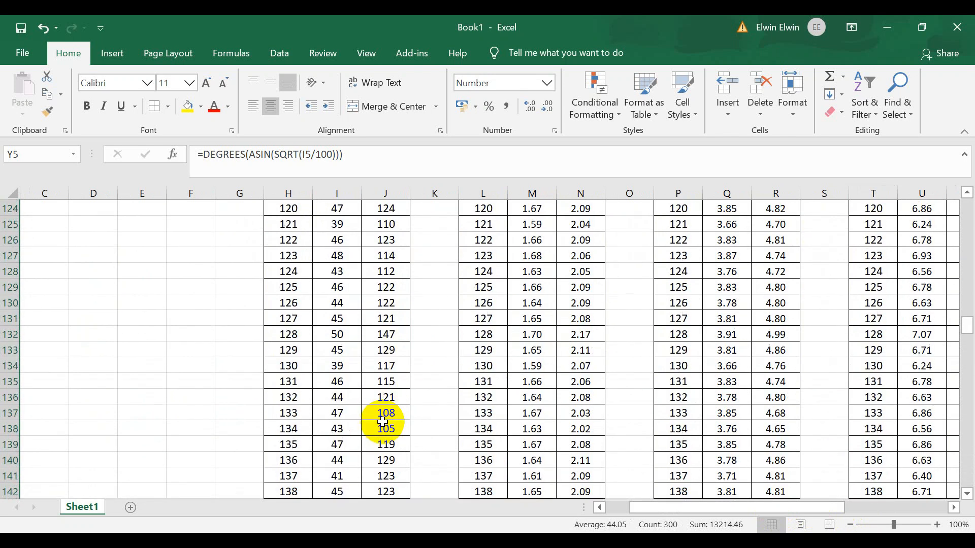
scroll(383, 421, "up", 6)
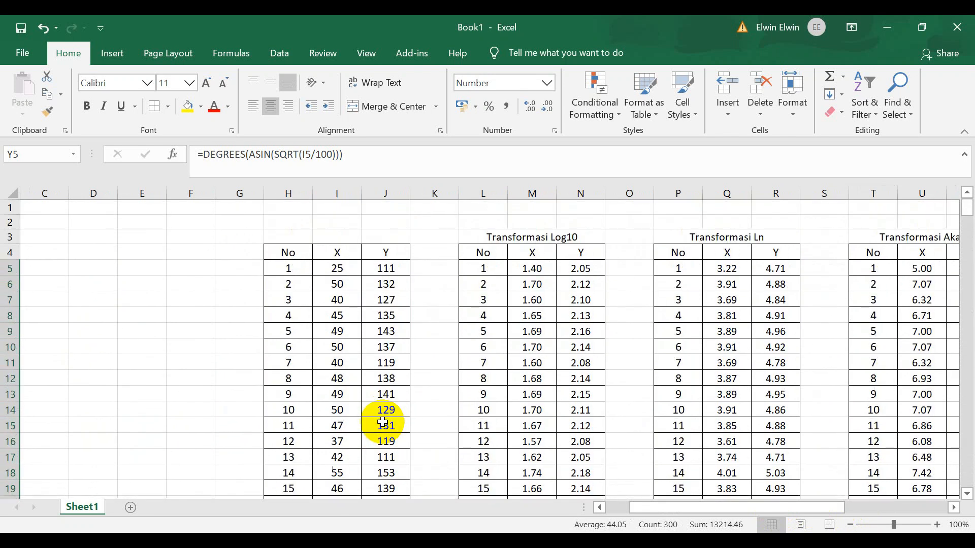
left_click_drag(710, 507, 811, 508)
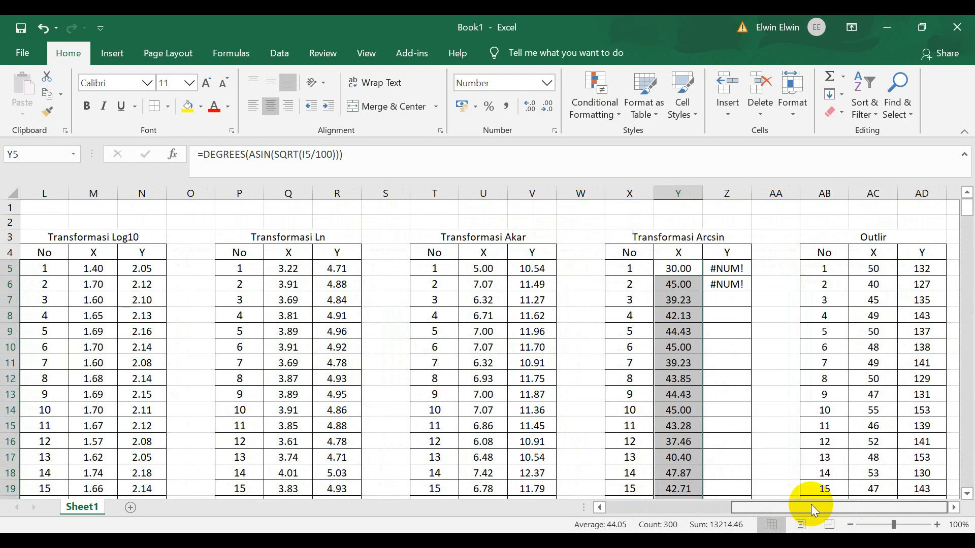
left_click(742, 269)
double_click(751, 278)
left_click_drag(751, 278, 722, 457)
scroll(740, 404, "up", 6)
left_click_drag(968, 463, 964, 191)
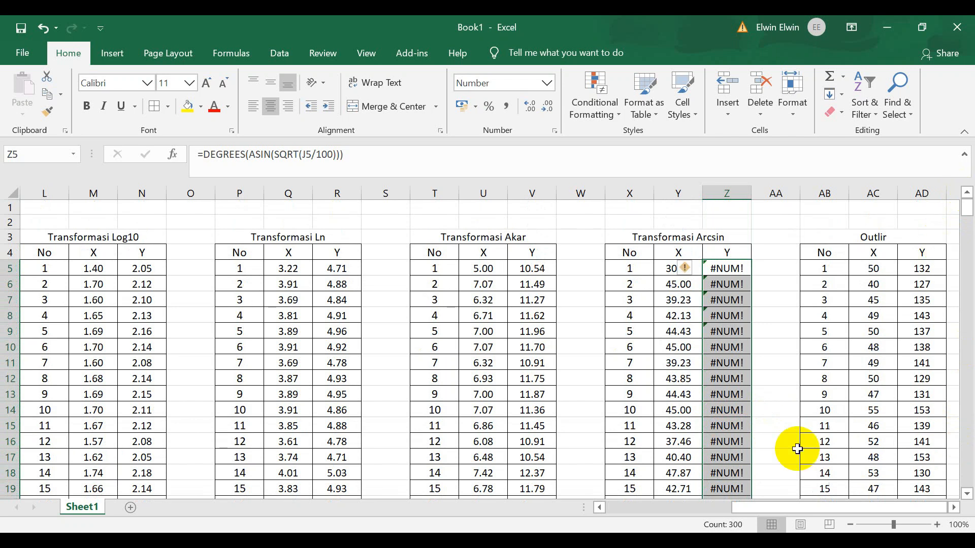
Set the first original Y value in cell J5 to 90 and check its arcsine result.
left_click_drag(740, 508, 655, 512)
left_click(354, 270)
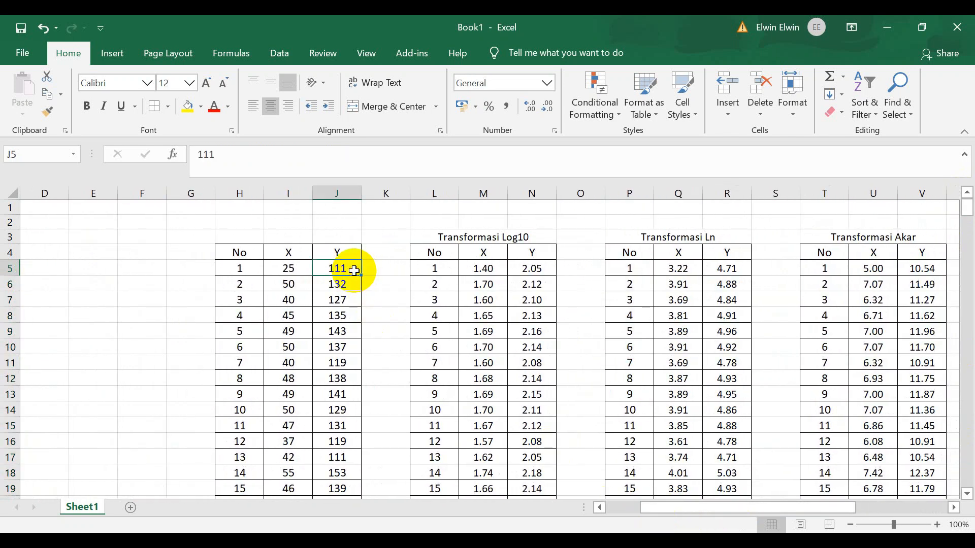
type("90")
key("Return")
left_click_drag(761, 510, 872, 510)
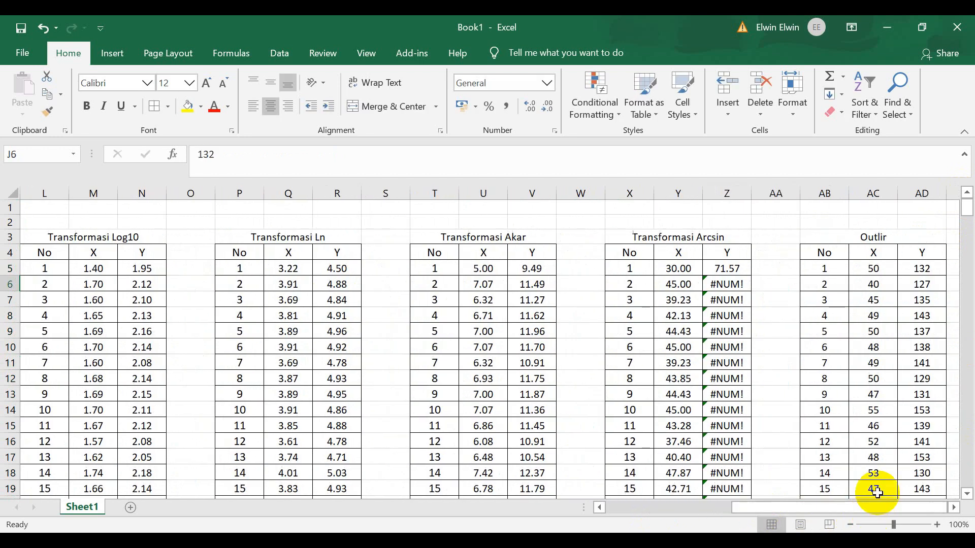
left_click(729, 267)
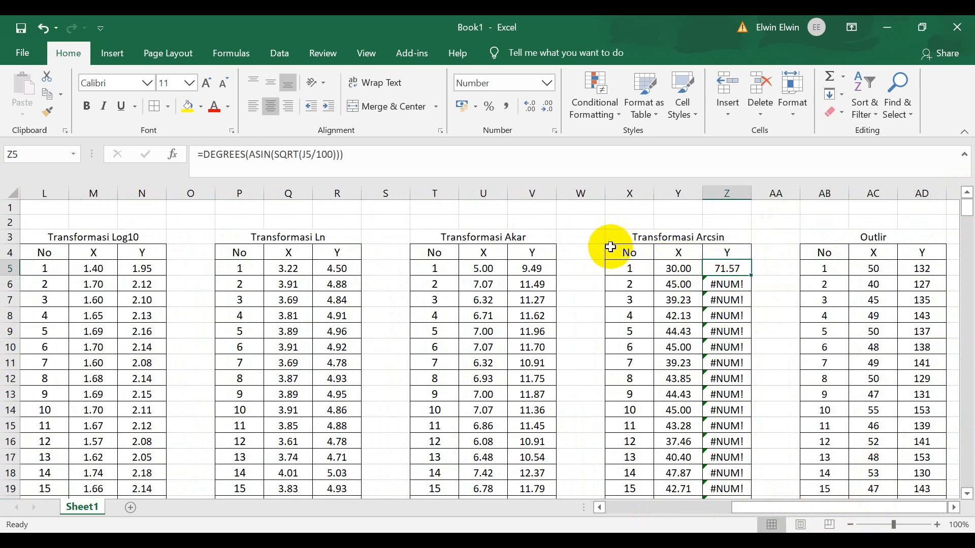
Select the upper rows of the Log10, Ln and Akar transformation tables to compare them with the Arcsin table.
left_click_drag(775, 508, 754, 503)
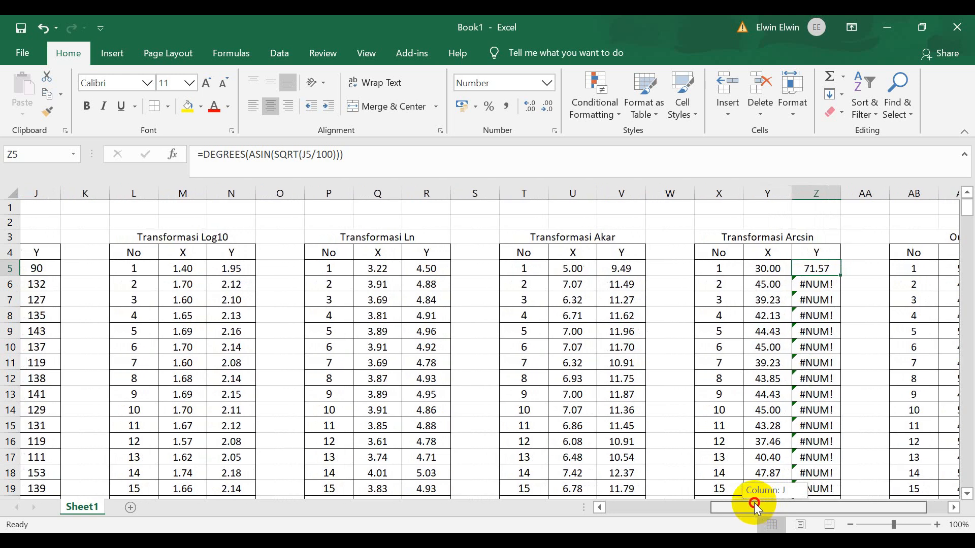
left_click_drag(754, 502, 741, 485)
left_click_drag(261, 236, 628, 336)
left_click_drag(645, 426, 665, 435)
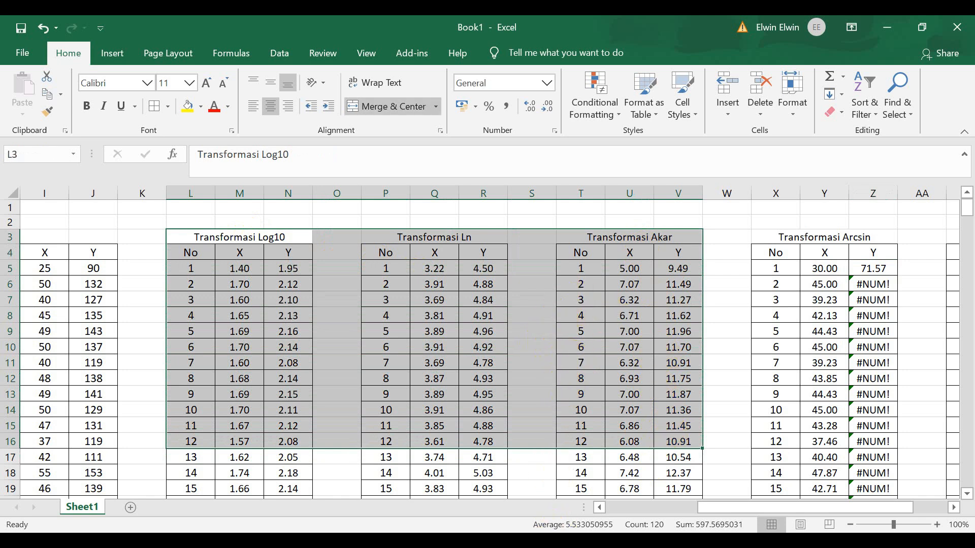
Switch to the untransformed dataset Untitled1 in SPSS and clear its RES_1 variable.
left_click(539, 540)
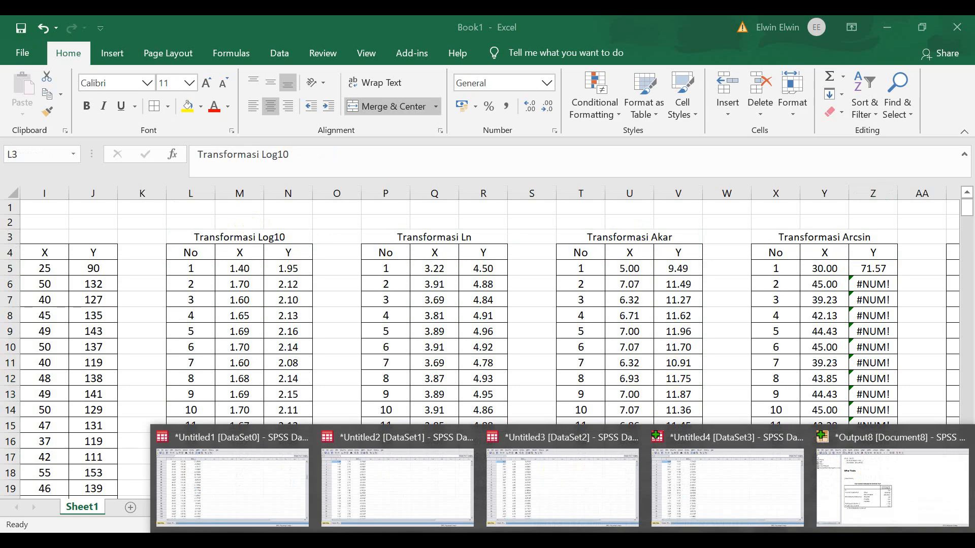
left_click(254, 457)
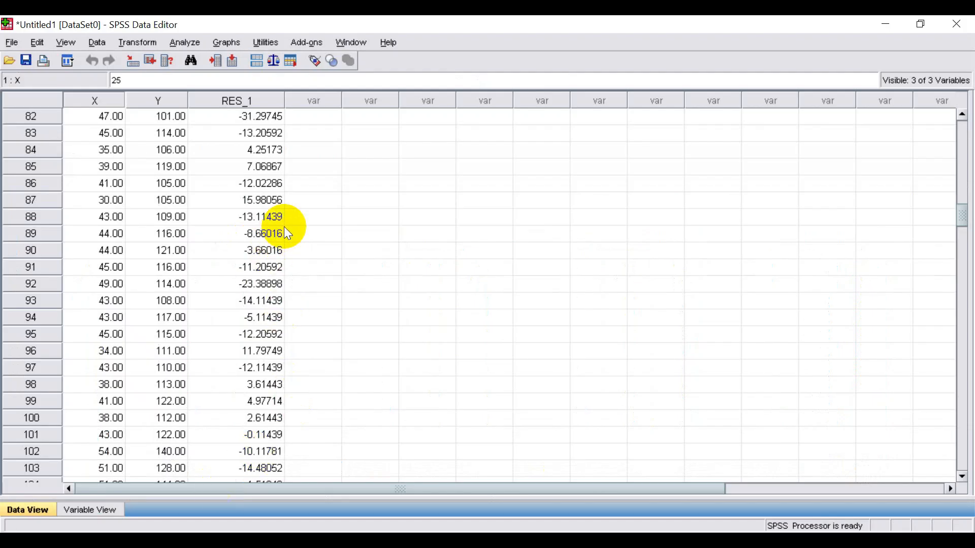
scroll(286, 229, "up", 5)
scroll(284, 244, "up", 15)
scroll(284, 248, "up", 7)
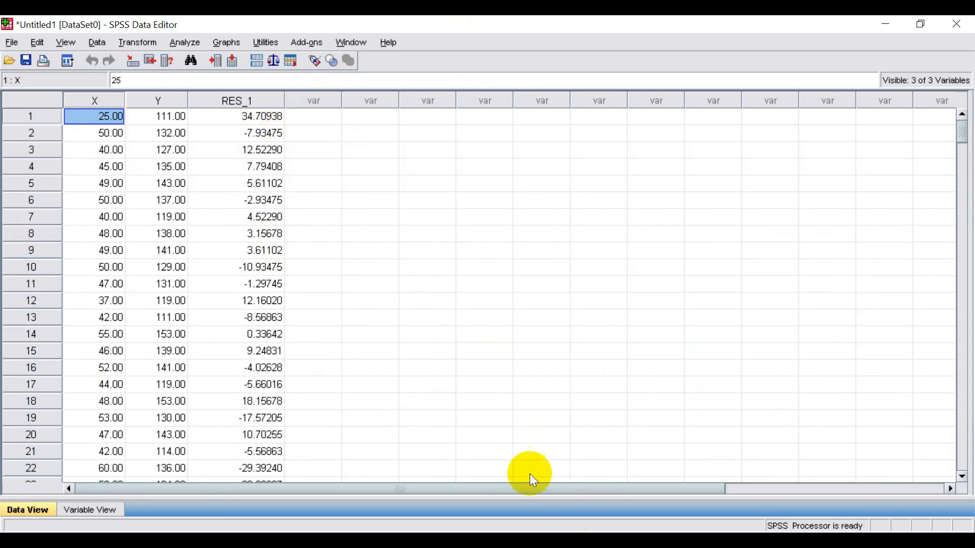
right_click(250, 96)
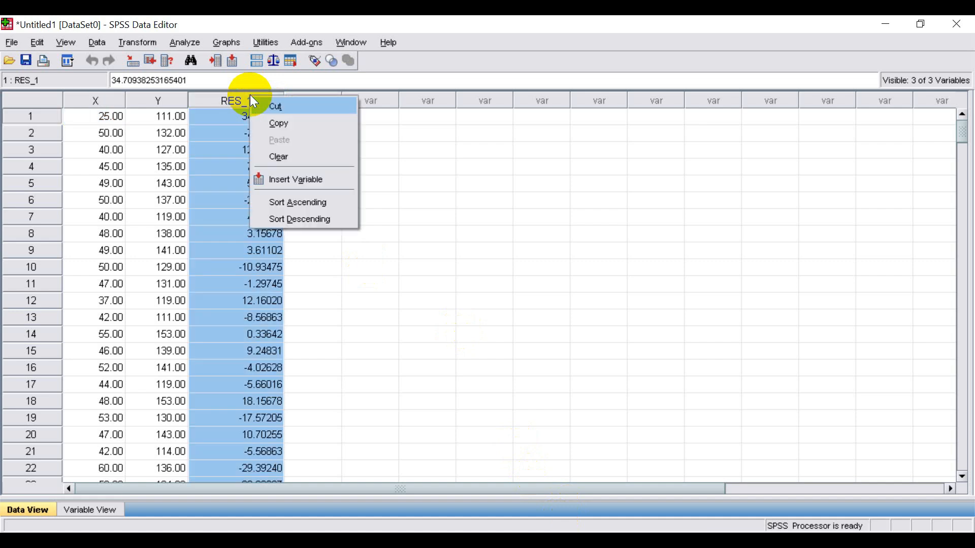
left_click(297, 151)
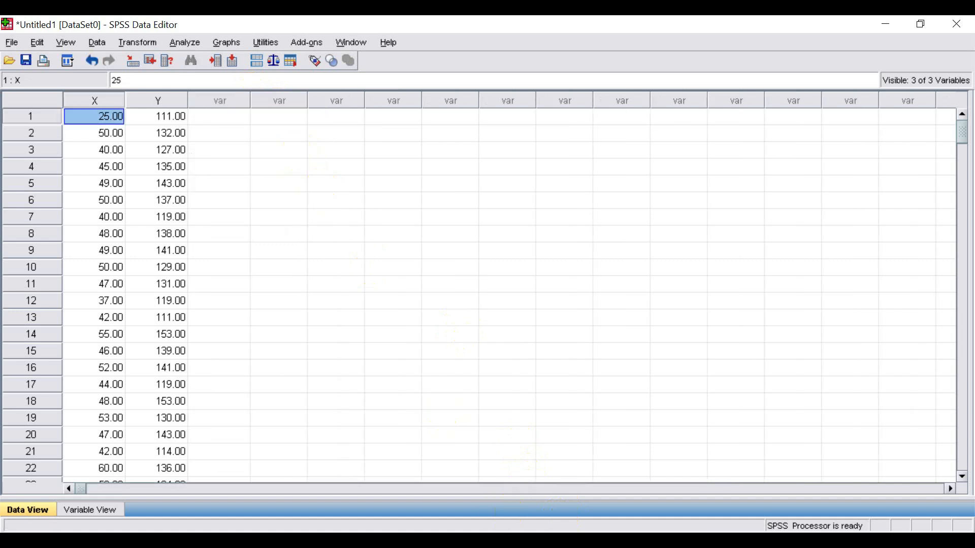
Close the transformed datasets Untitled2 and Untitled3 without saving their changes.
mouse_move(561, 518)
left_click(435, 478)
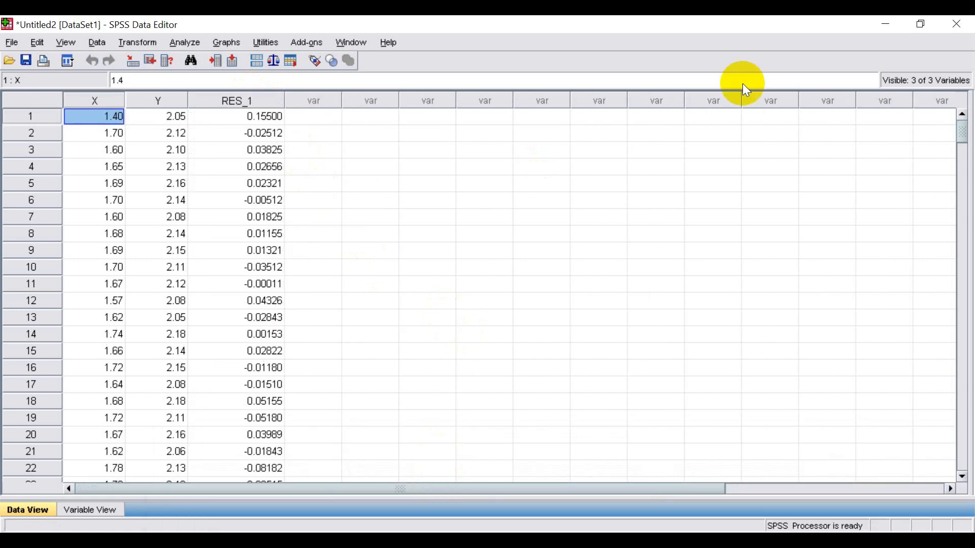
left_click(957, 23)
left_click(483, 337)
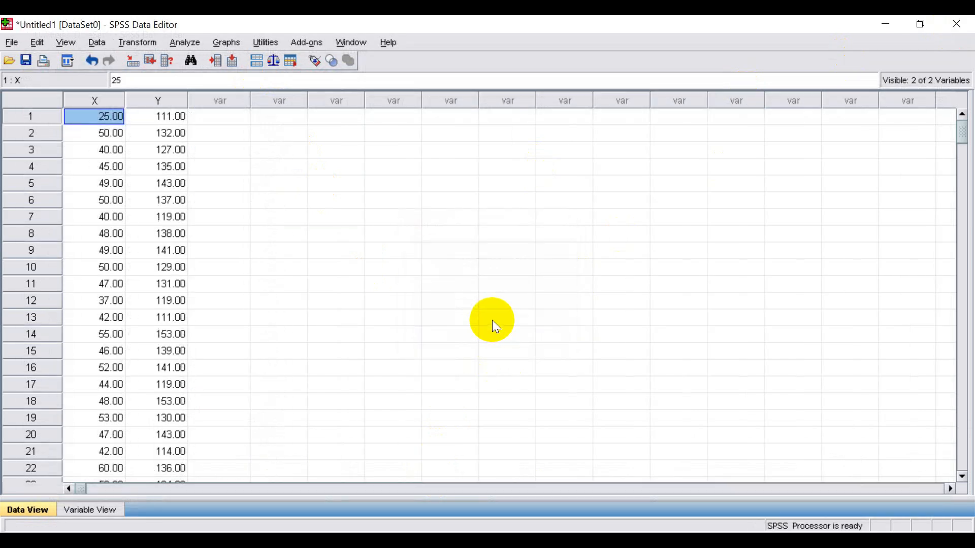
mouse_move(564, 528)
left_click(493, 487)
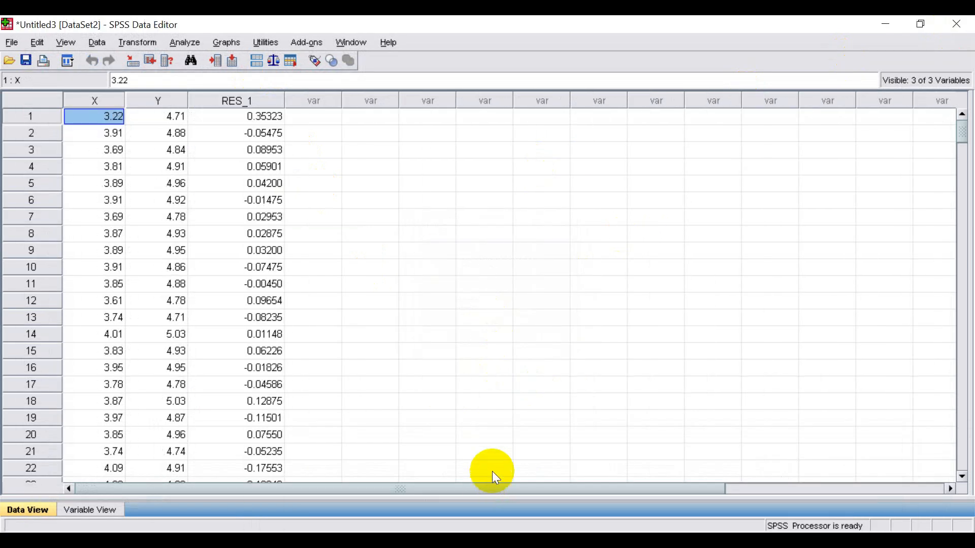
left_click(957, 24)
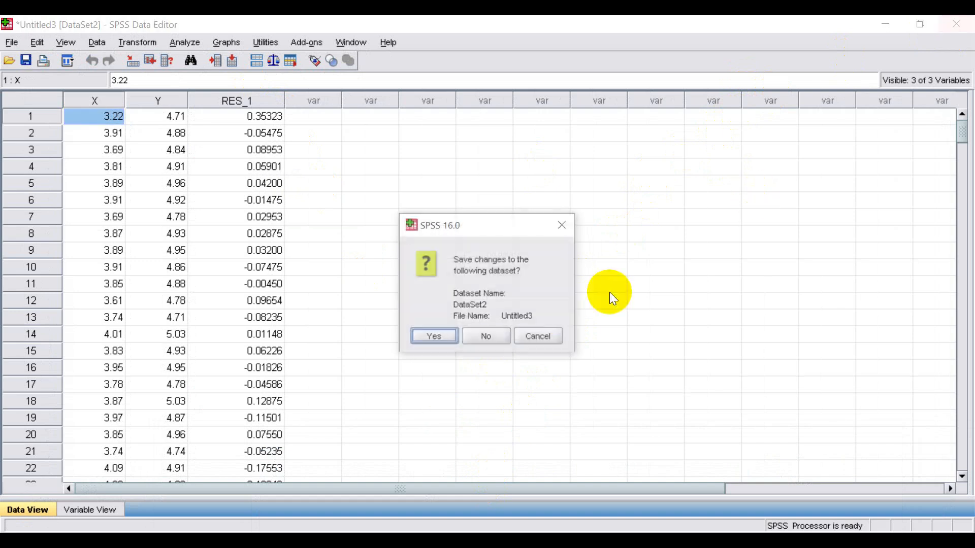
left_click(488, 335)
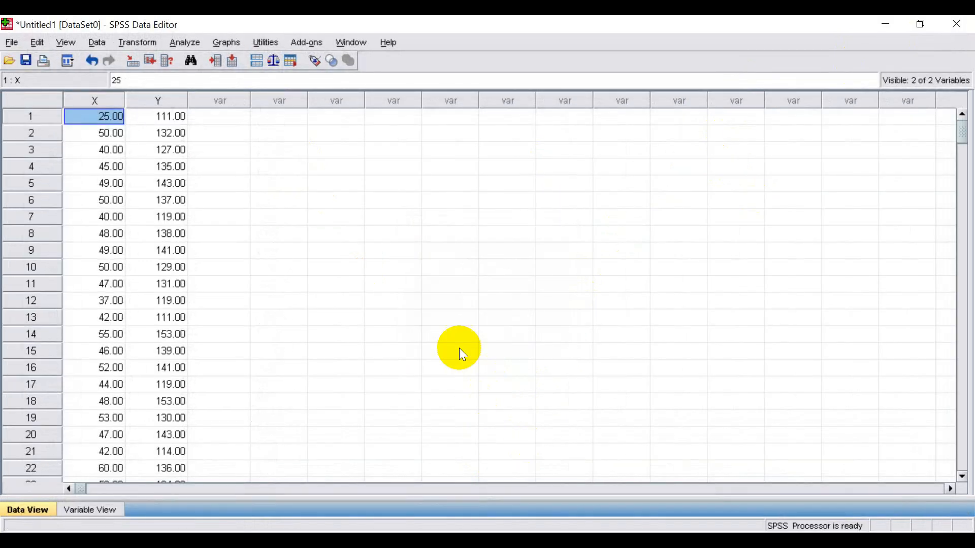
Close the dataset Untitled4 and the Output8 viewer document without saving them.
left_click(566, 490)
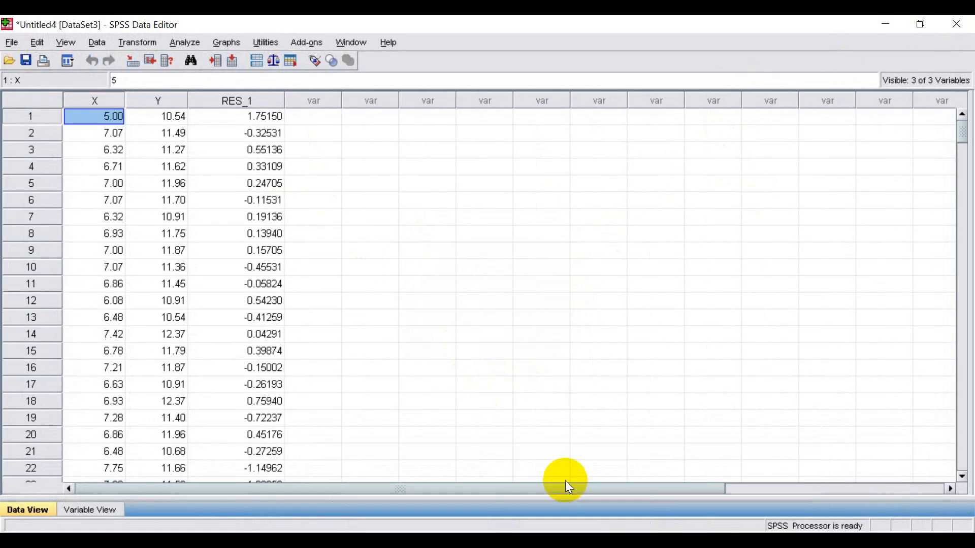
left_click(957, 24)
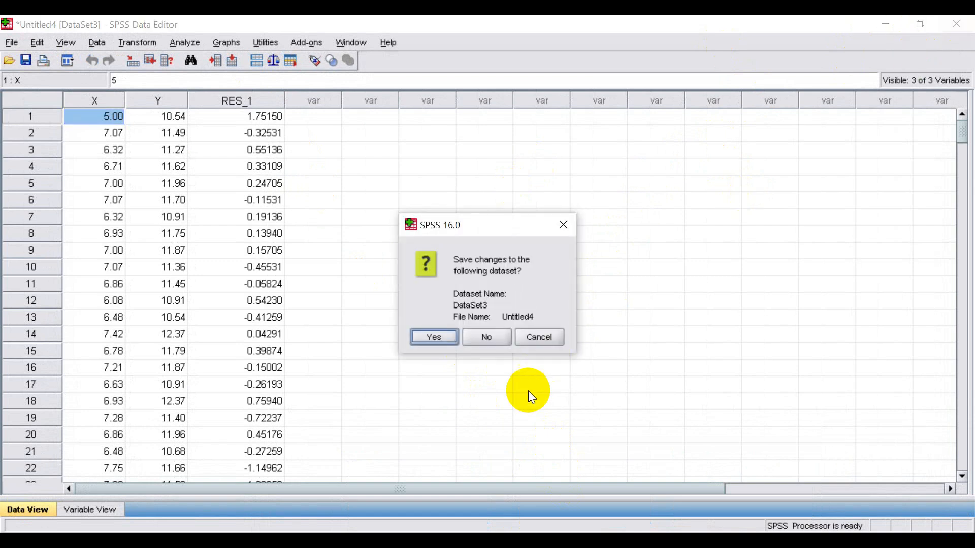
left_click(486, 337)
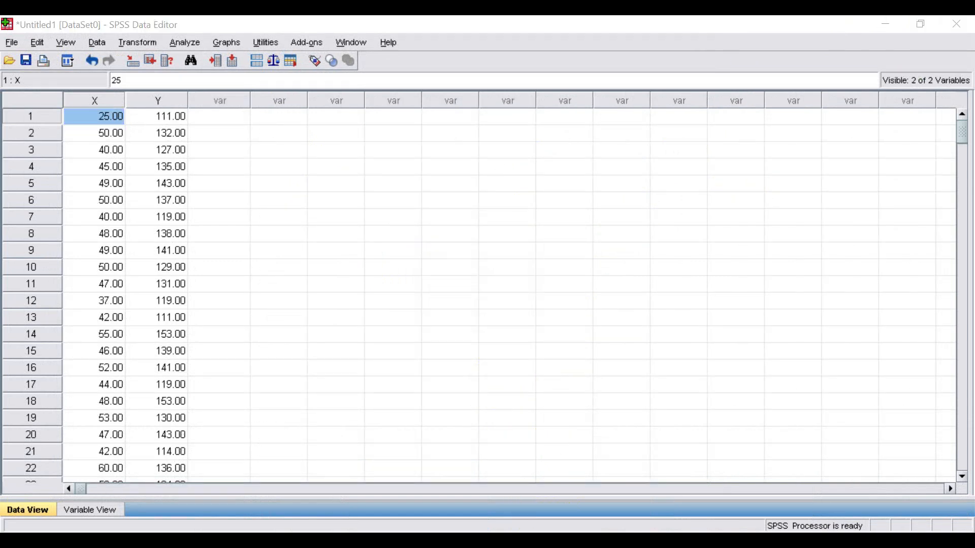
left_click(656, 498)
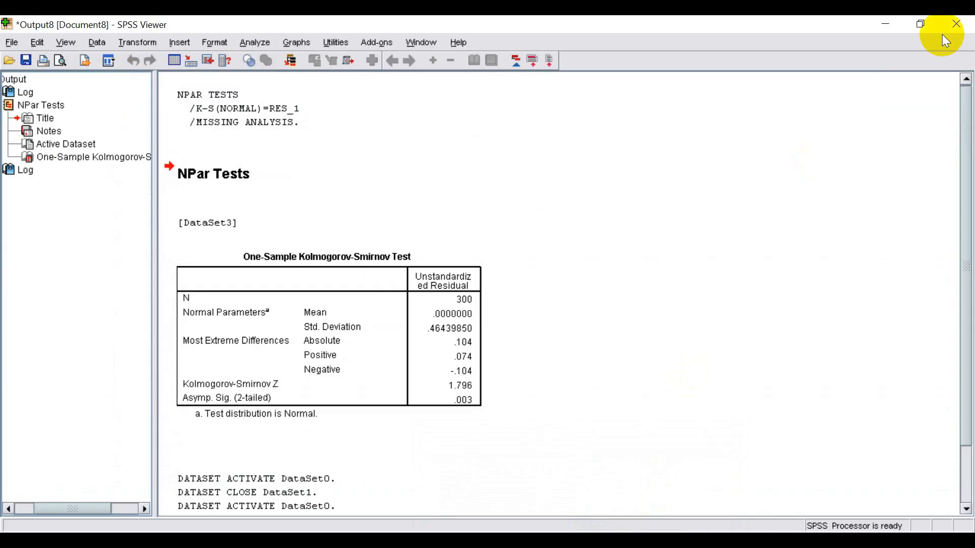
left_click(957, 24)
left_click(501, 307)
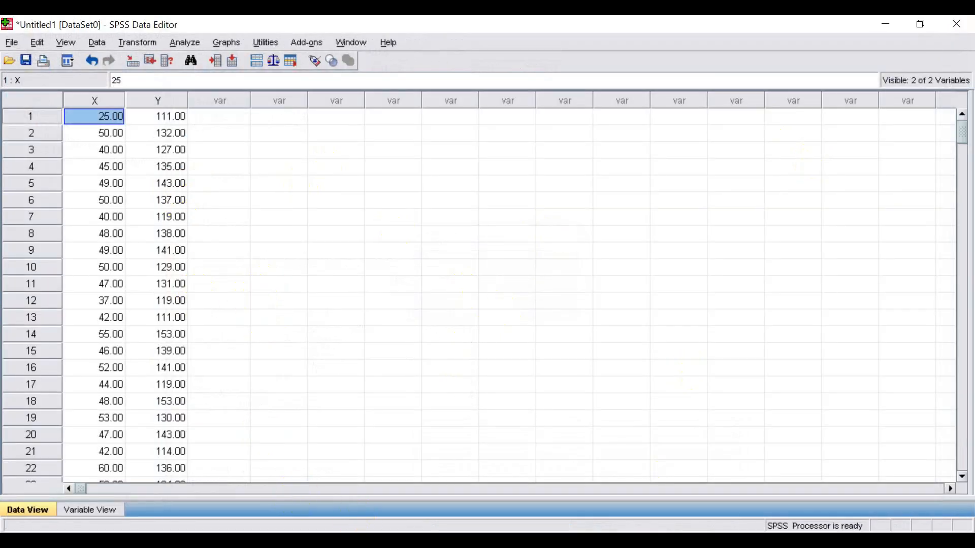
Switch to Excel to undo the last change to the Y value in cell J5, and return to the SPSS dataset Untitled1.
key("alt+Tab")
key("alt+Tab")
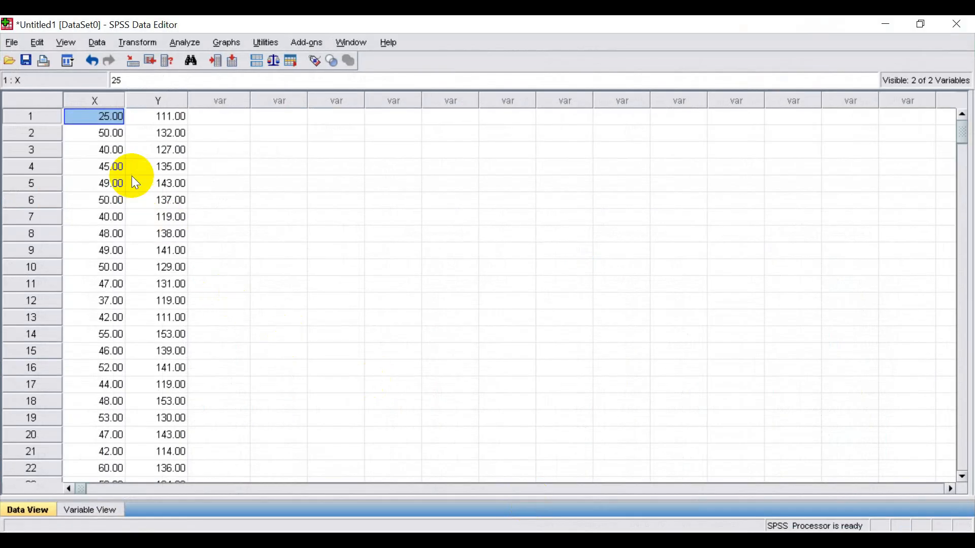
scroll(145, 173, "down", 2)
scroll(144, 173, "up", 2)
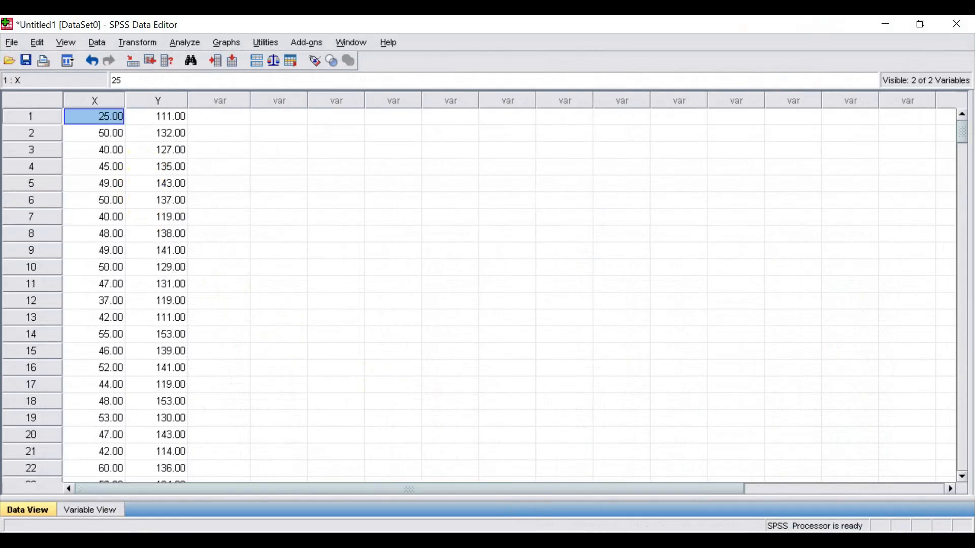
key("alt+Tab")
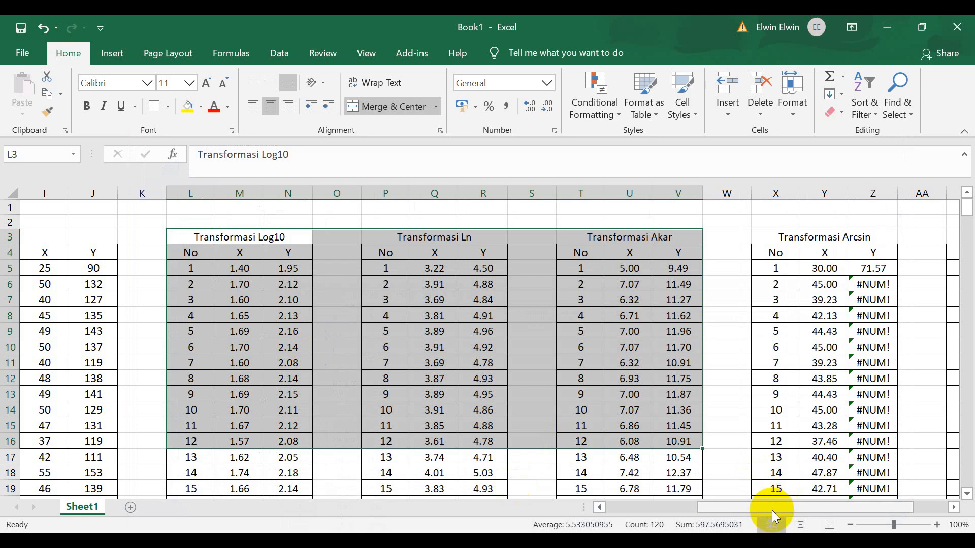
left_click_drag(773, 509, 659, 507)
left_click(447, 272)
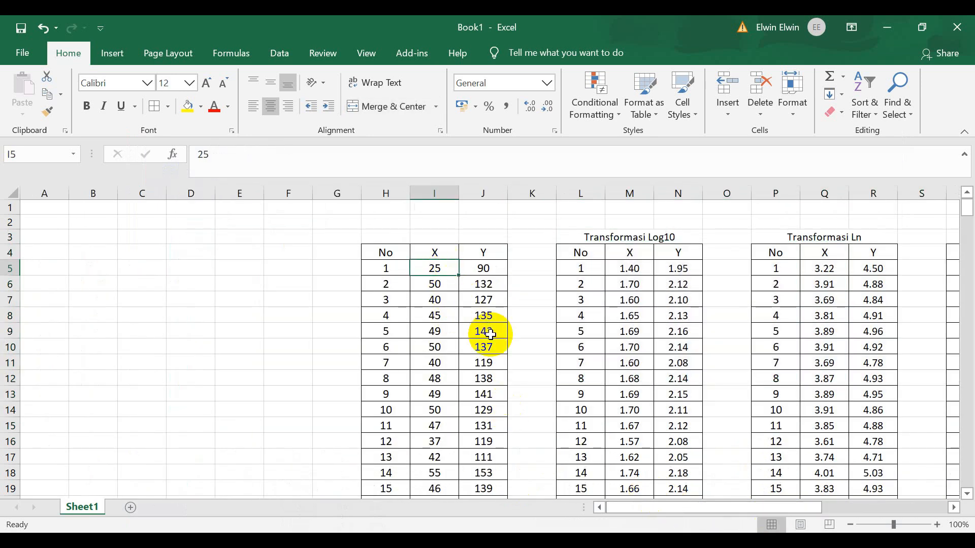
key("ctrl+z")
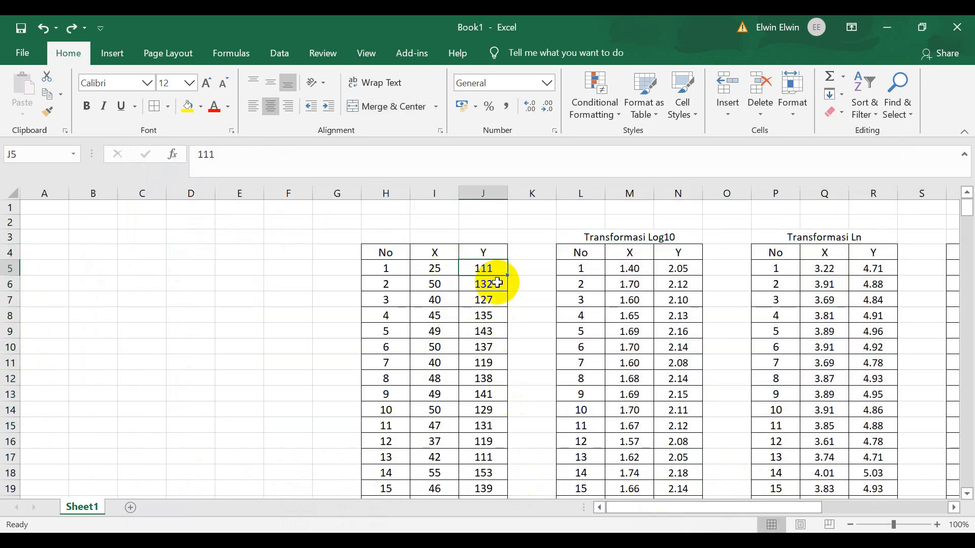
left_click(488, 302)
key("alt+Tab")
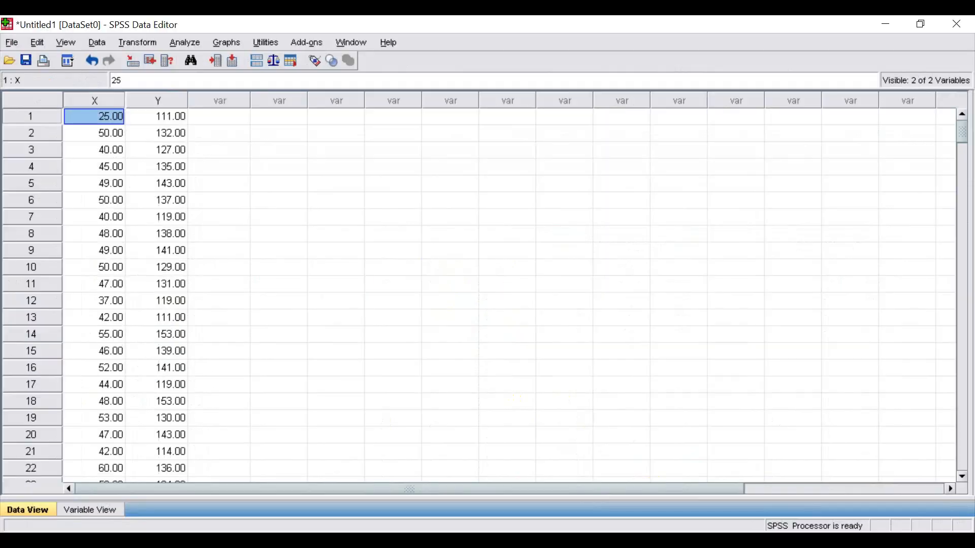
scroll(122, 169, "down", 20)
scroll(121, 174, "up", 19)
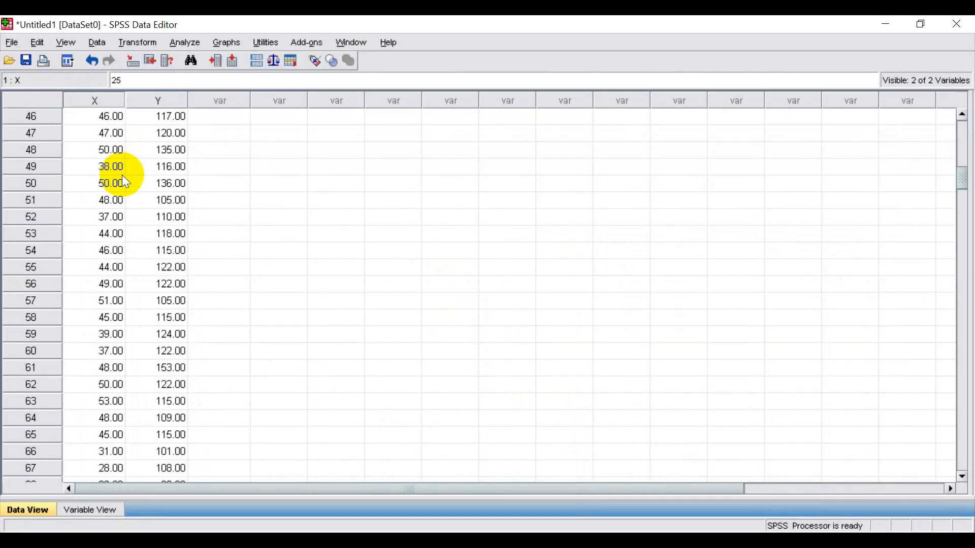
scroll(121, 174, "up", 2)
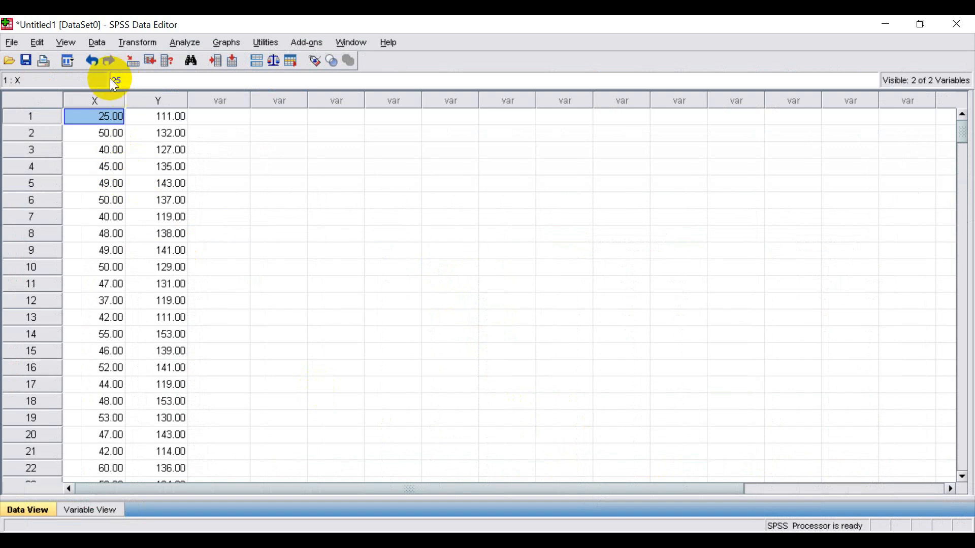
left_click(186, 43)
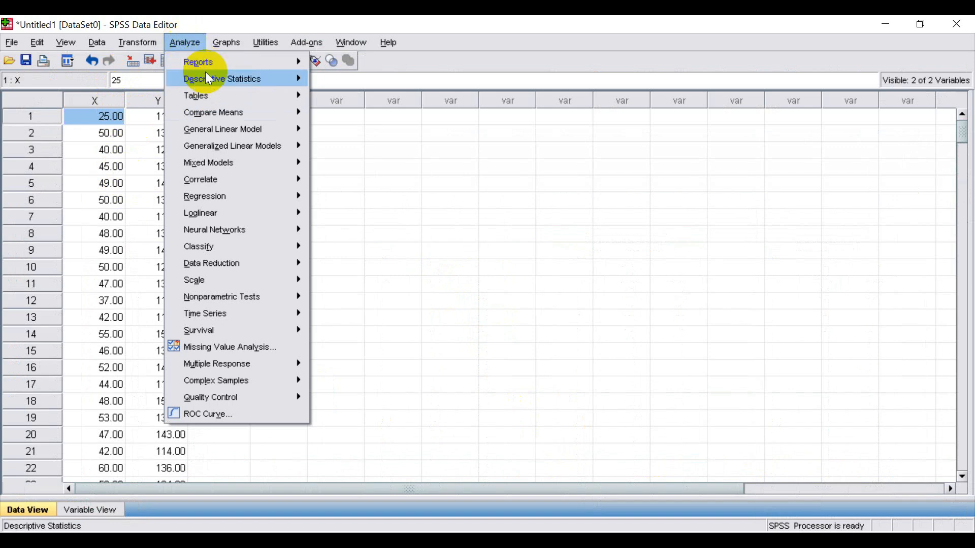
mouse_move(209, 79)
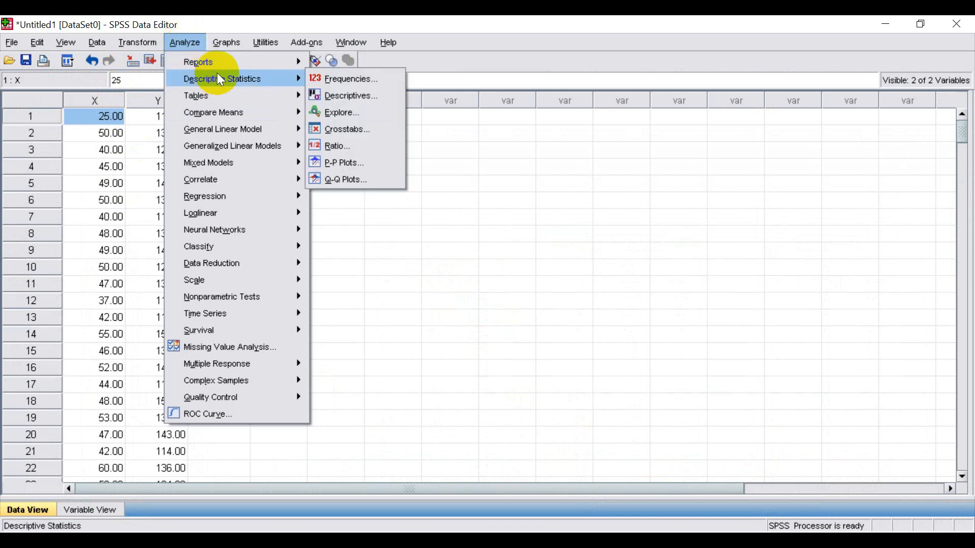
left_click(372, 97)
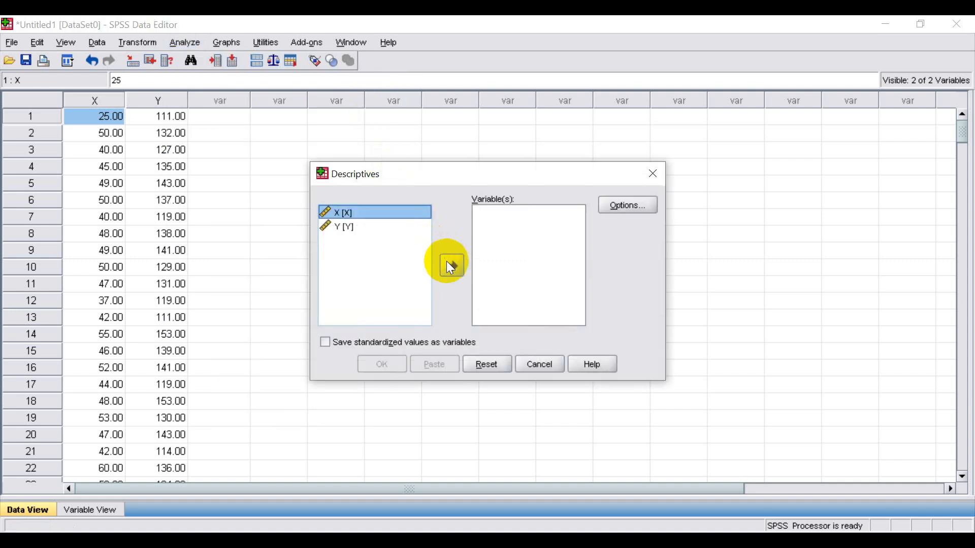
left_click(403, 236, "shift")
left_click(458, 266)
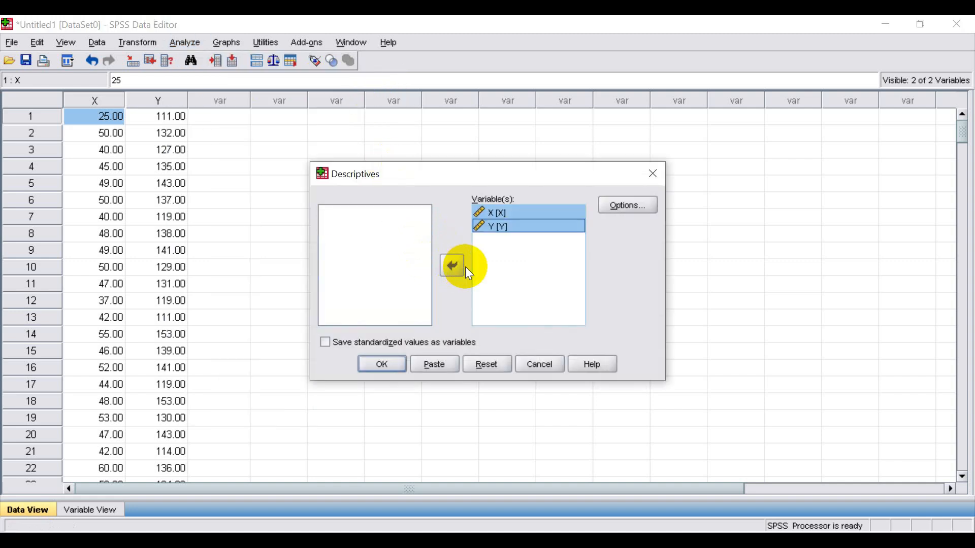
left_click(651, 209)
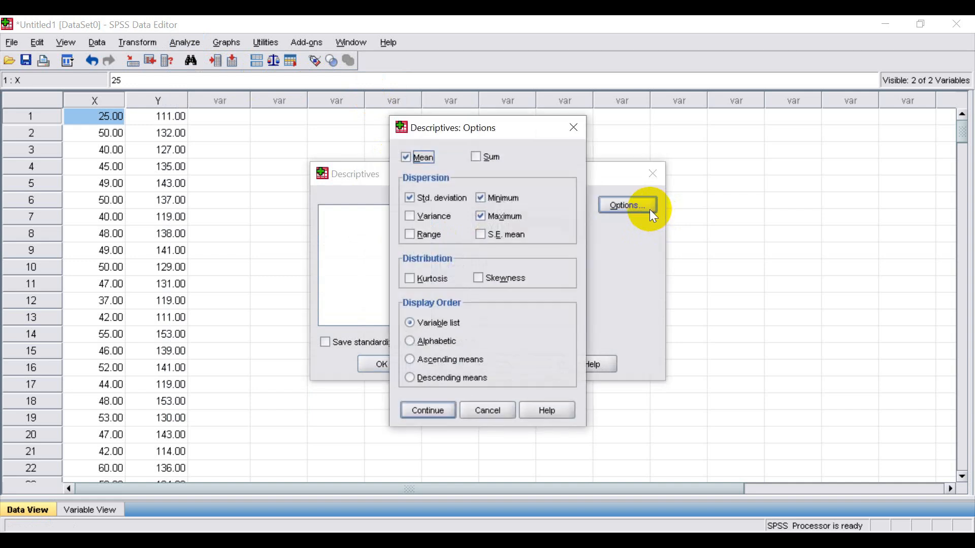
left_click(486, 411)
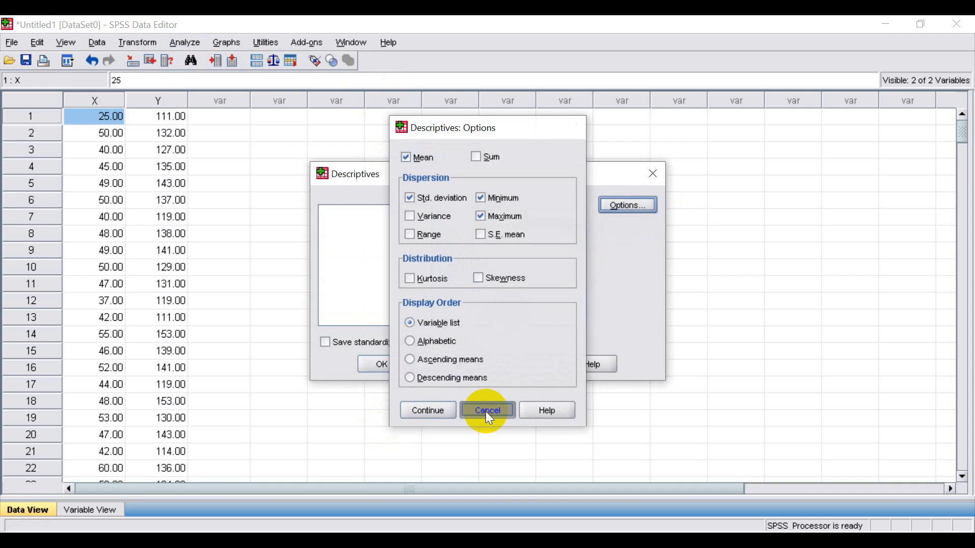
left_click(551, 373)
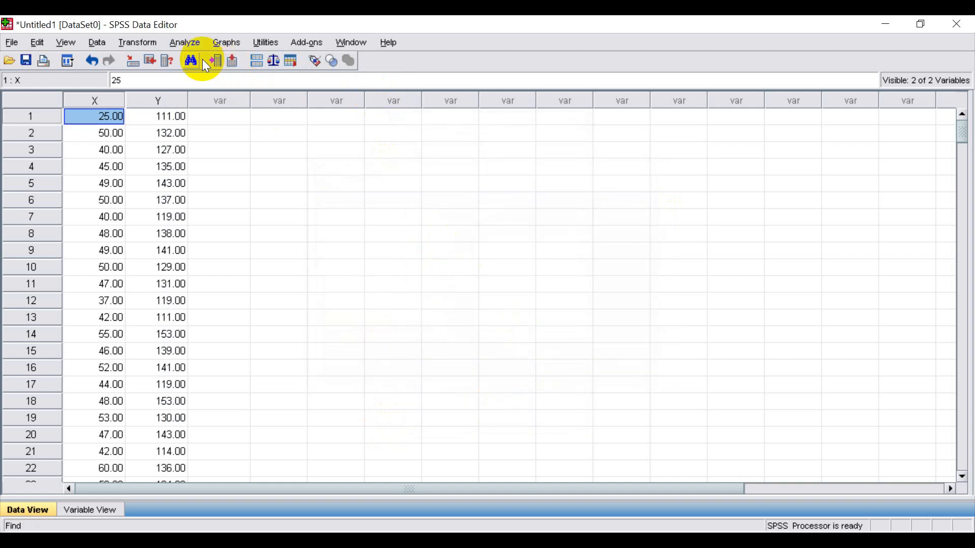
left_click(185, 42)
mouse_move(223, 77)
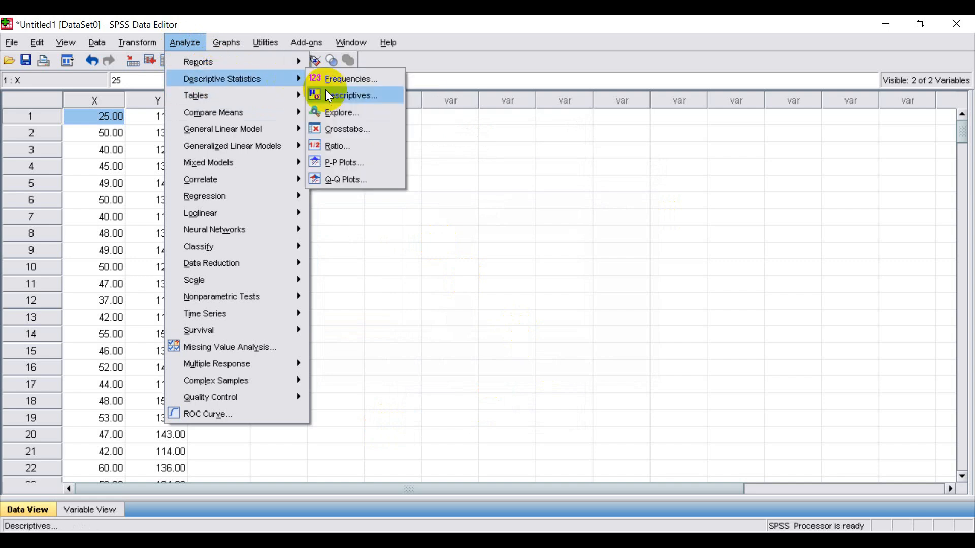
left_click(340, 109)
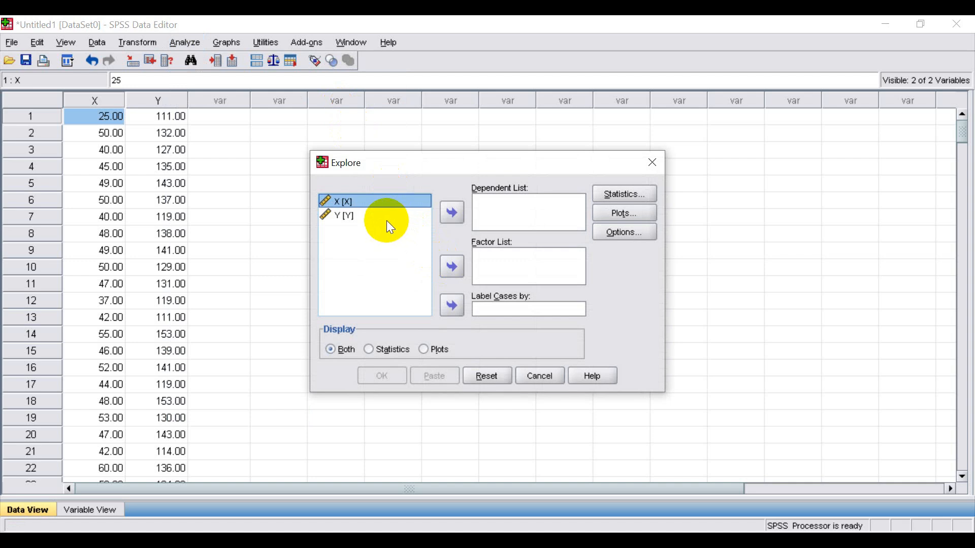
left_click(385, 218, "shift")
left_click(449, 214)
left_click(630, 195)
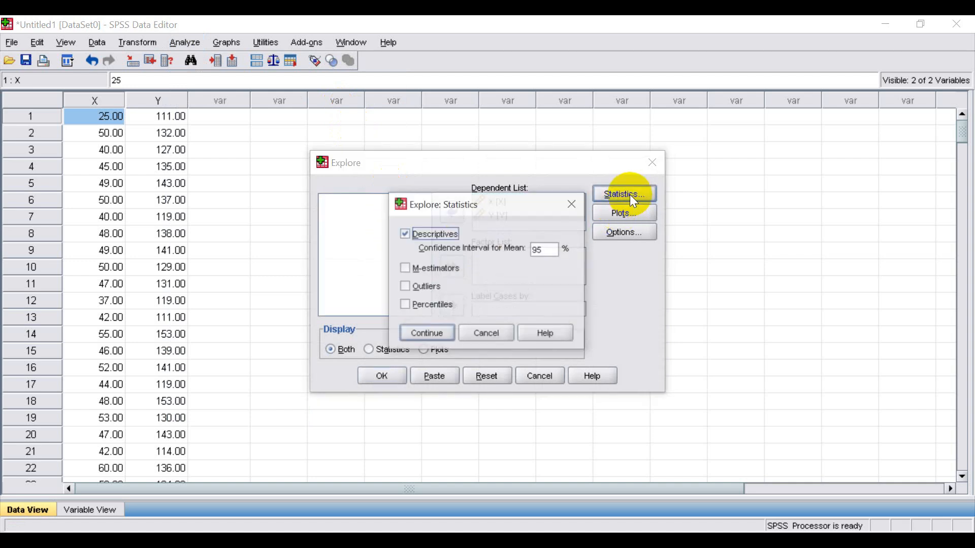
left_click(581, 208)
left_click(540, 378)
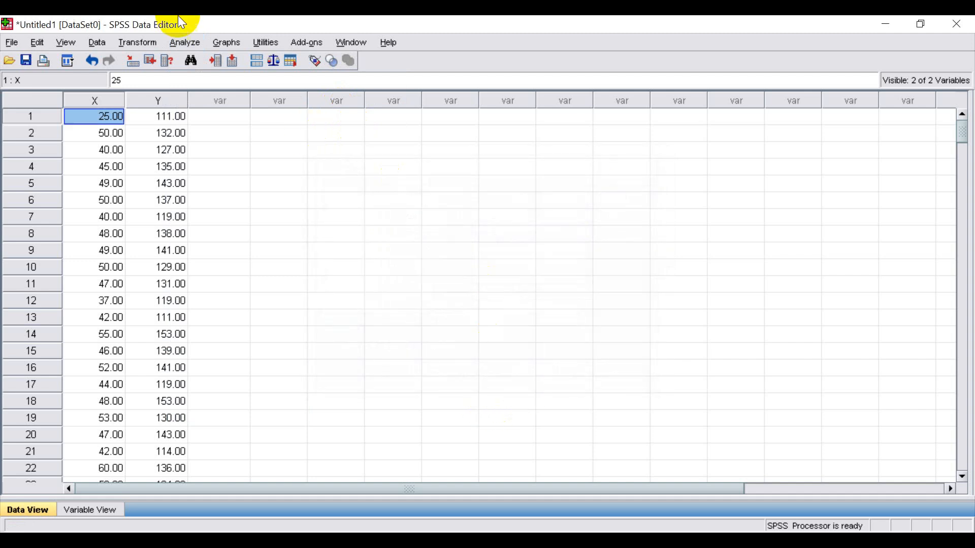
Start an Explore analysis of the untransformed data with X and Y as the dependent variables.
left_click(178, 43)
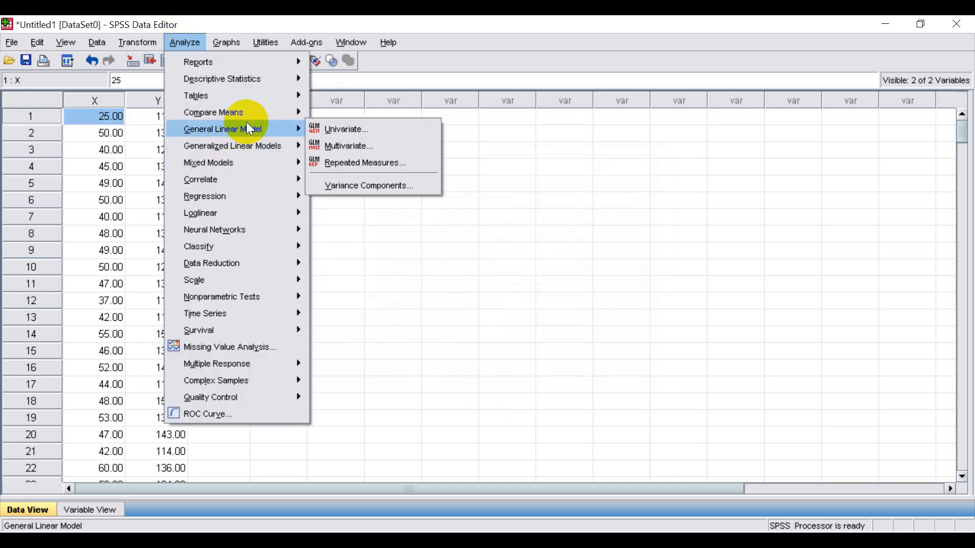
mouse_move(265, 82)
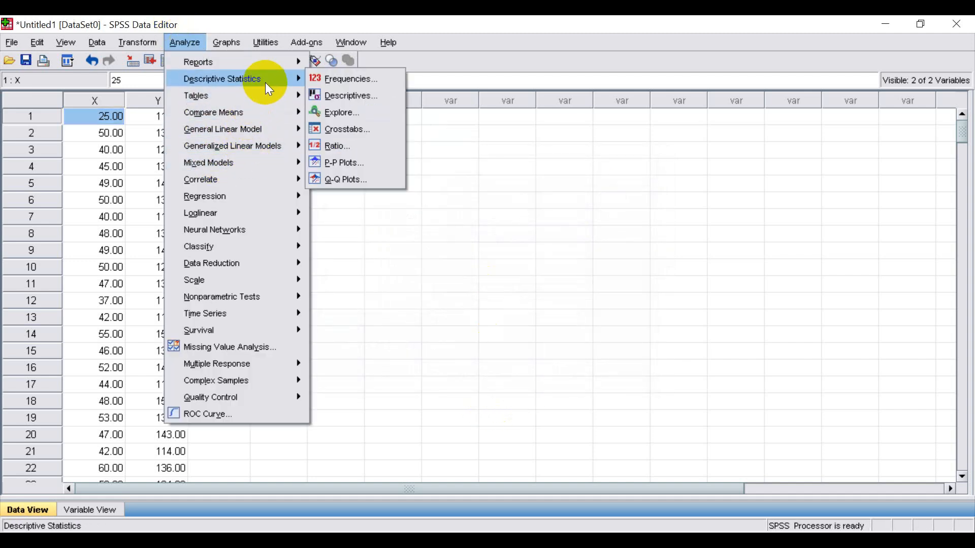
left_click(379, 117)
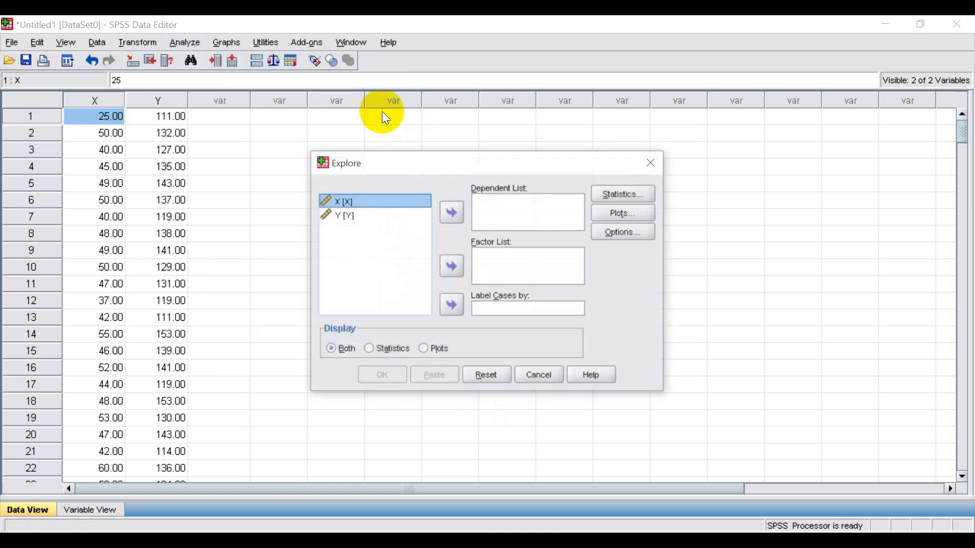
left_click(398, 225, "shift")
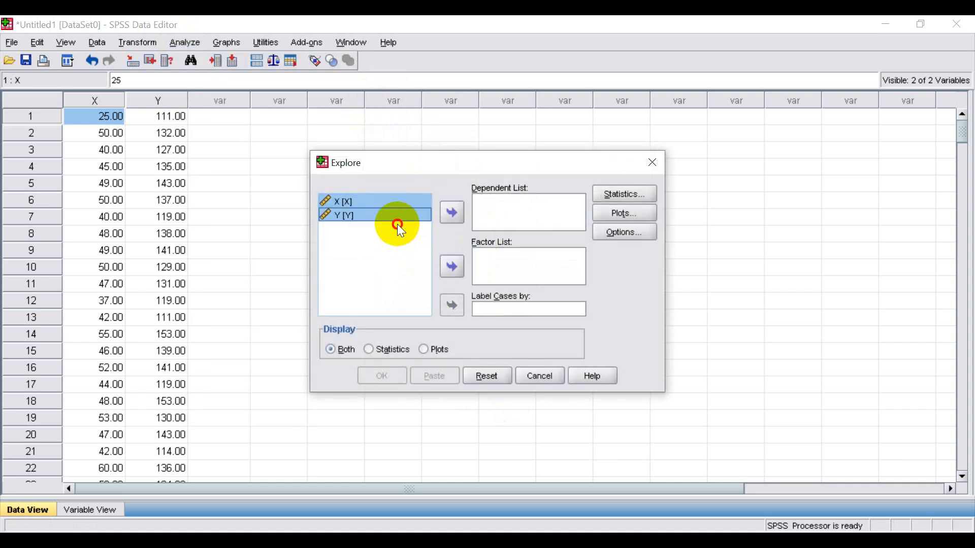
left_click(453, 215)
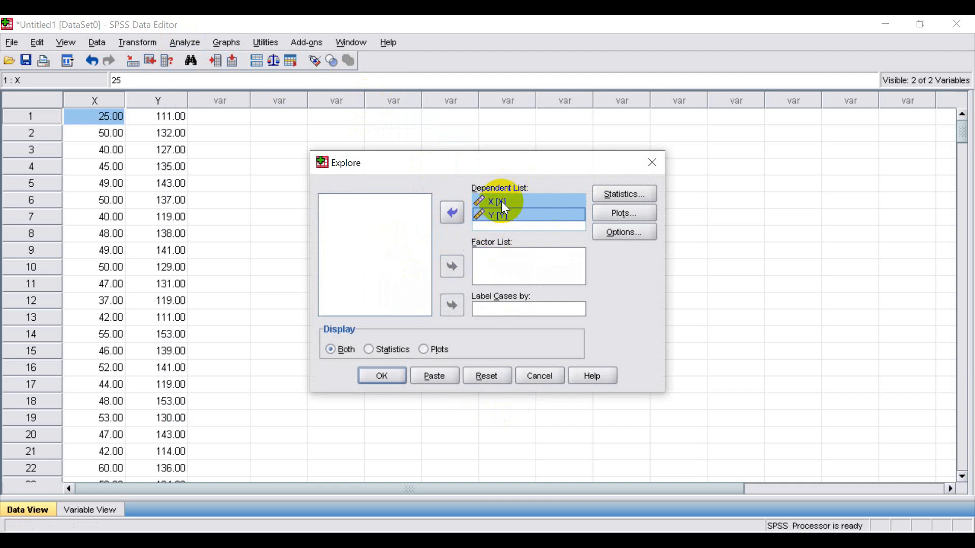
Include outliers in the Explore statistics alongside the descriptives, and run the analysis.
left_click(630, 194)
left_click(569, 209)
left_click(615, 193)
left_click(404, 286)
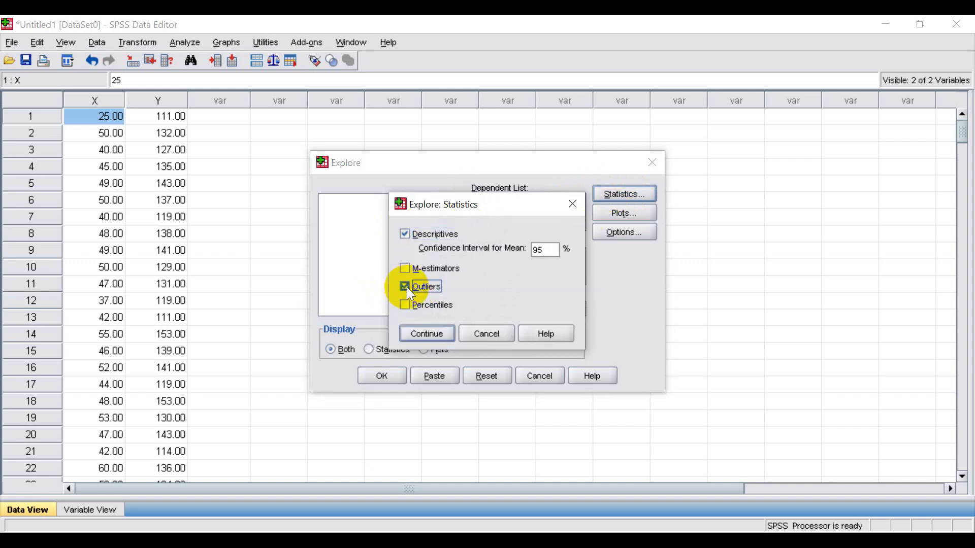
left_click(424, 336)
left_click(397, 379)
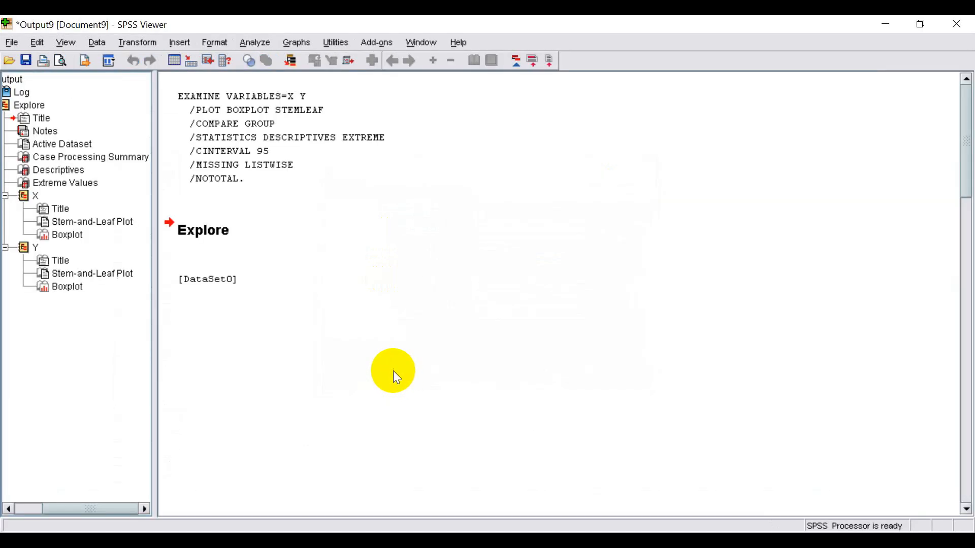
Examine the Explore output down to the Extreme Values table for the highest and lowest X and Y cases.
scroll(342, 300, "down", 5)
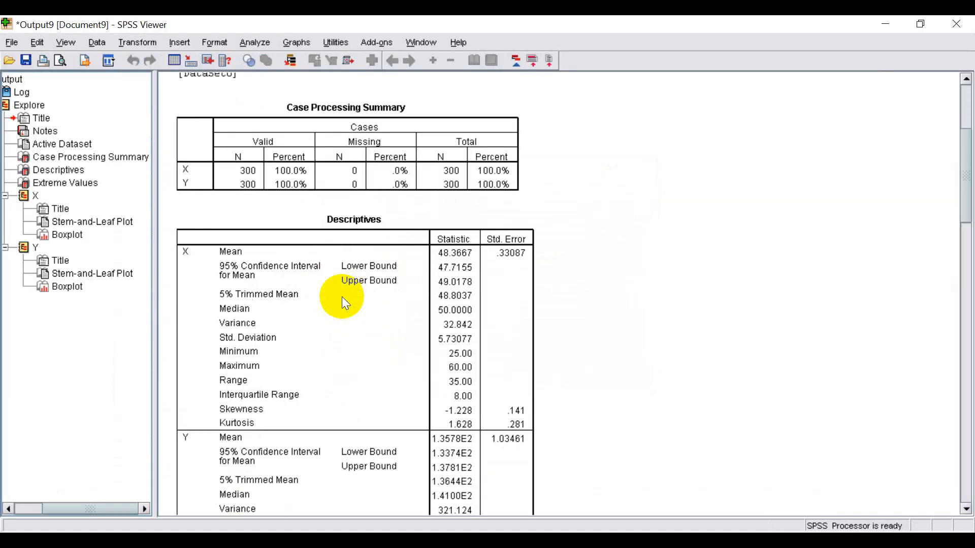
scroll(383, 254, "down", 7)
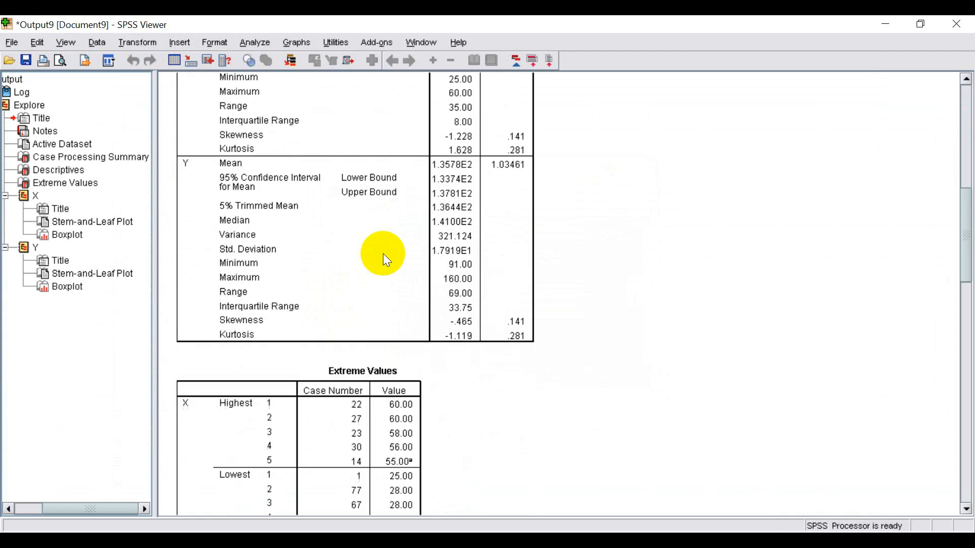
scroll(379, 240, "down", 5)
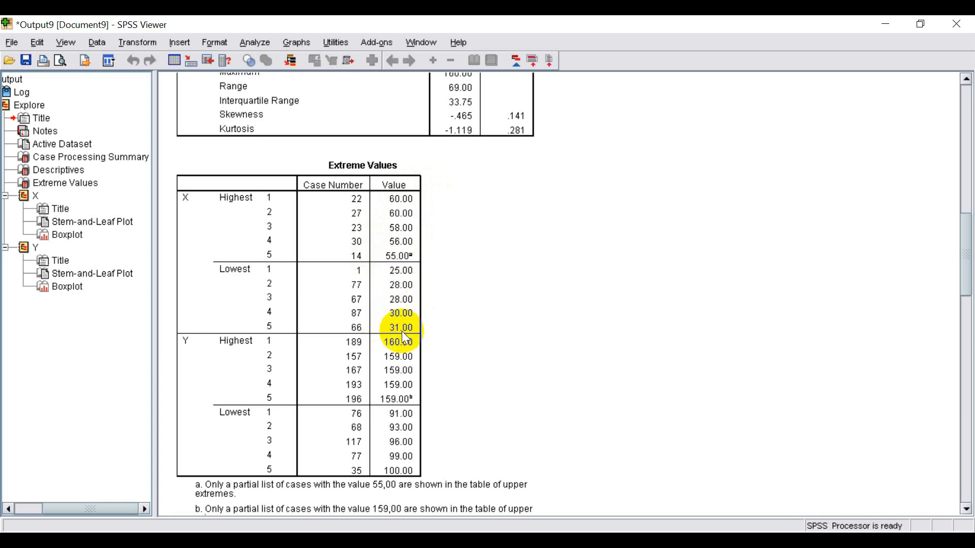
scroll(401, 331, "down", 1)
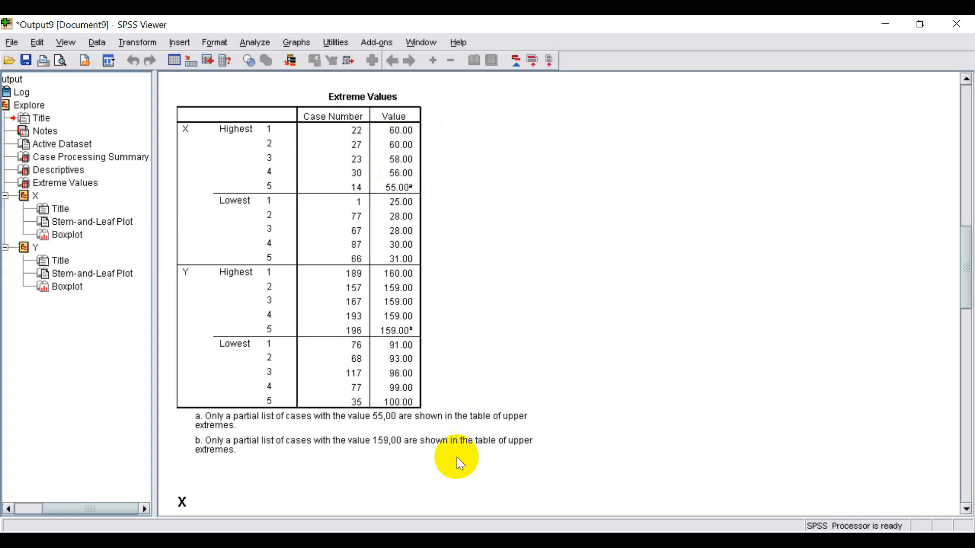
Switch to the Excel workbook Book1 and compare the original X and Y data with the Outlir table.
left_click(542, 542)
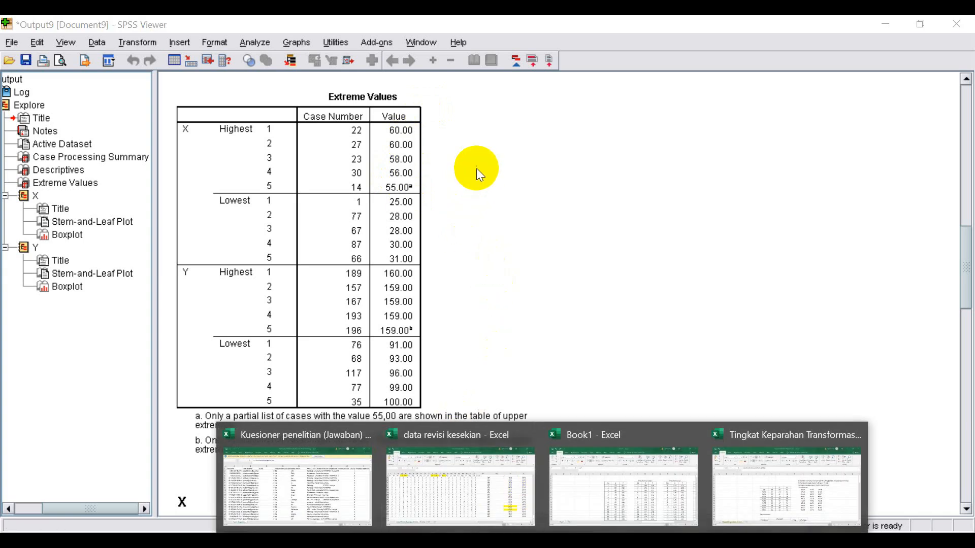
left_click(652, 486)
left_click(435, 270)
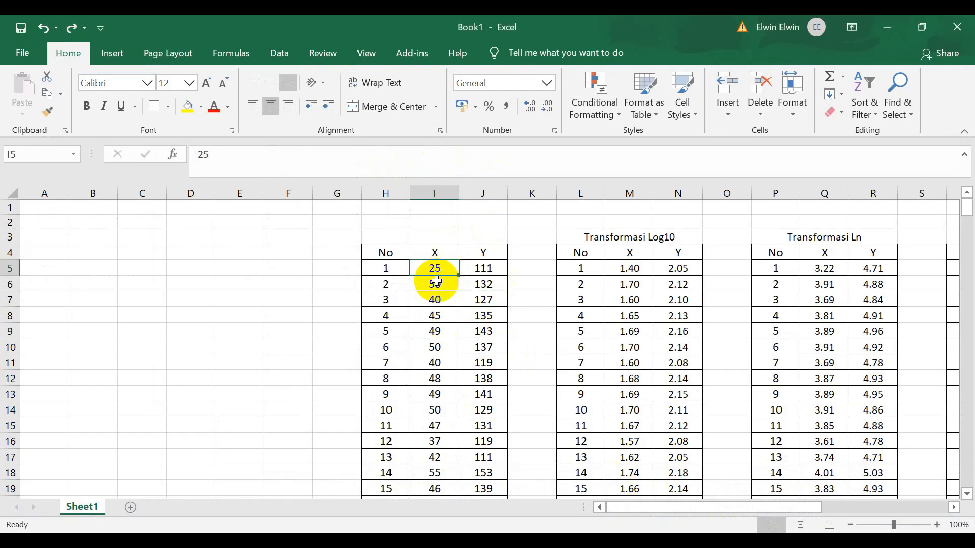
left_click_drag(645, 509, 823, 509)
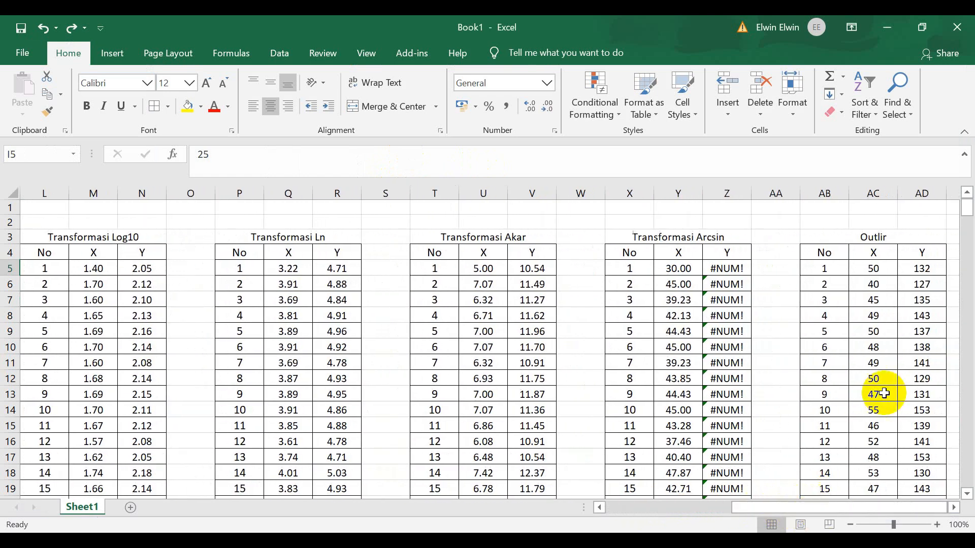
left_click(883, 269)
left_click_drag(752, 509, 889, 506)
left_click(432, 266)
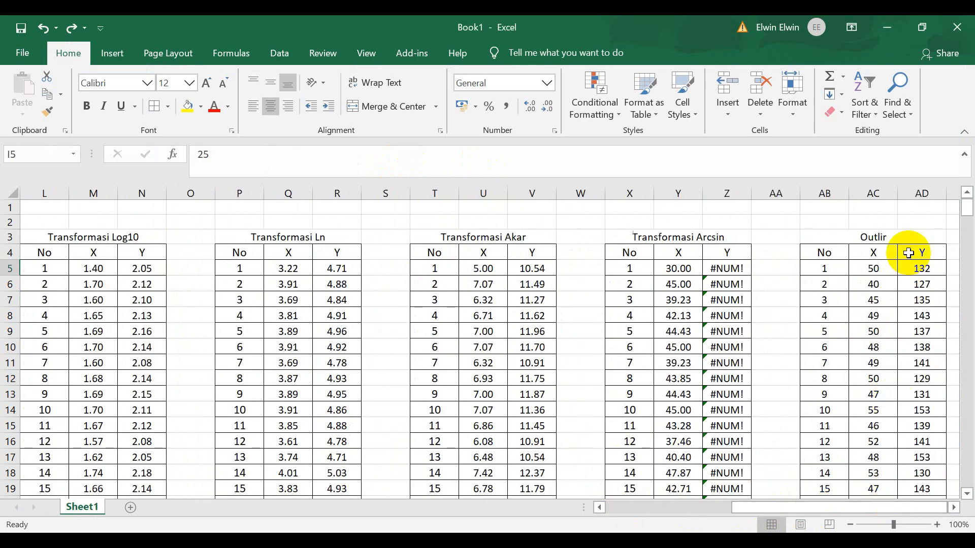
Look through the original X and Y data in columns H to J down to the last record.
left_click_drag(809, 514, 701, 510)
scroll(386, 366, "down", 20)
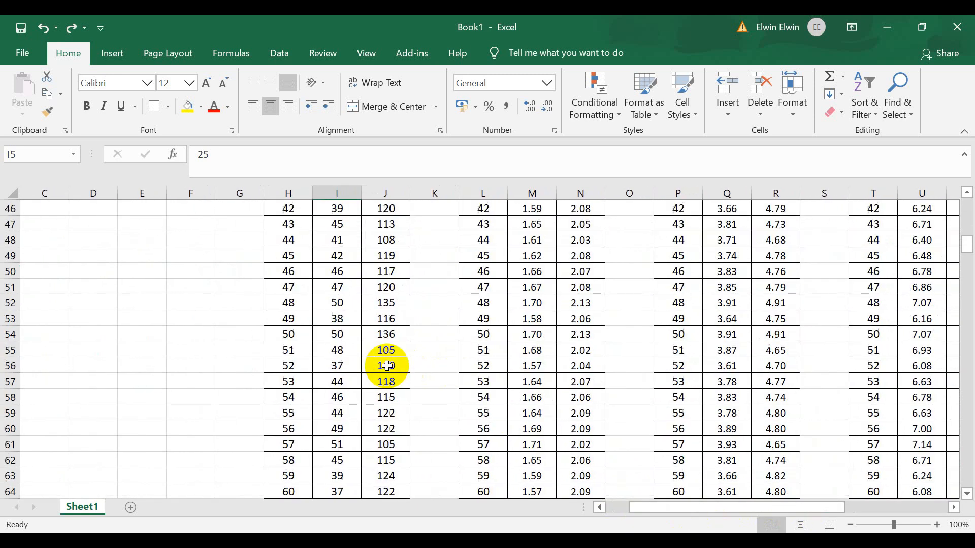
scroll(401, 401, "down", 20)
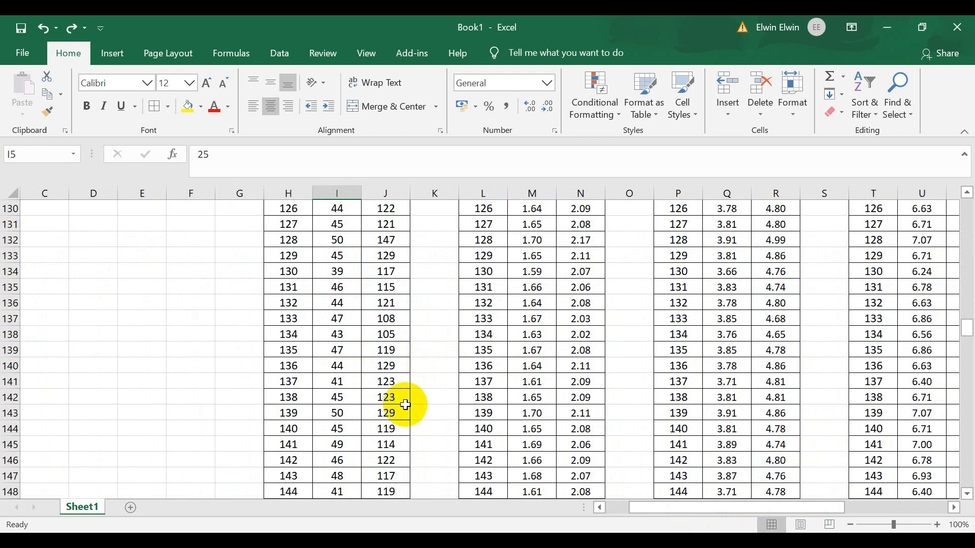
scroll(405, 405, "down", 7)
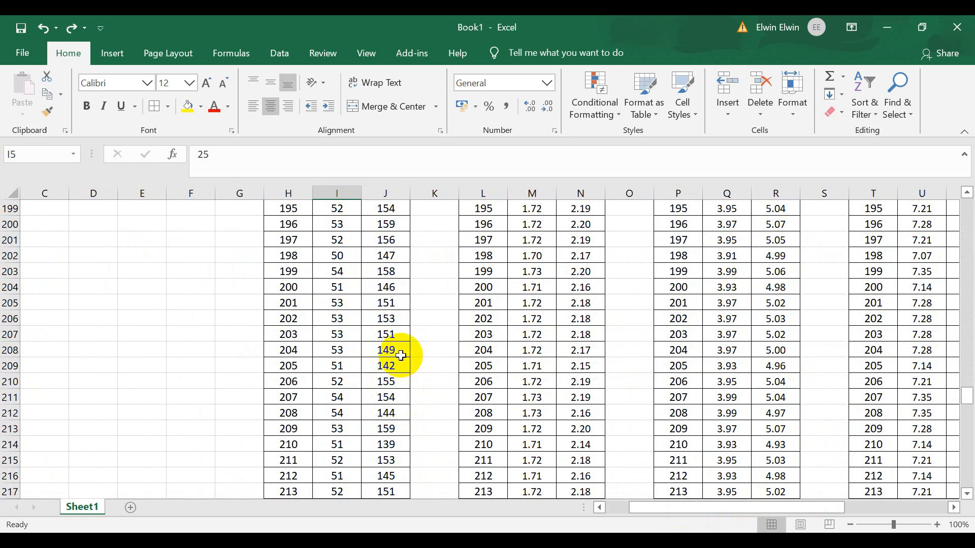
left_click(388, 224)
scroll(406, 436, "down", 3)
scroll(402, 449, "down", 18)
scroll(401, 449, "down", 11)
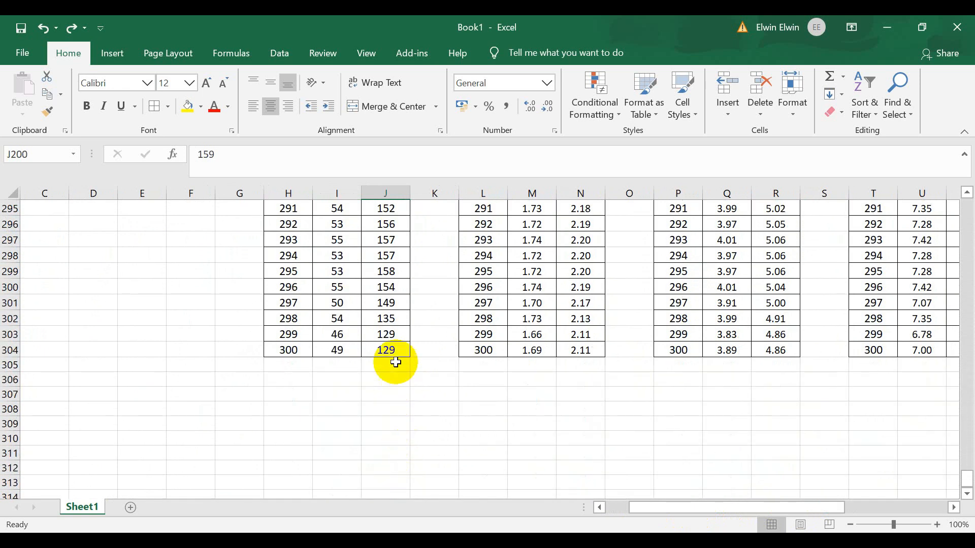
Review the outlier-free X and Y records in the Outlir table, from the last row to the header and back.
scroll(396, 360, "up", 8)
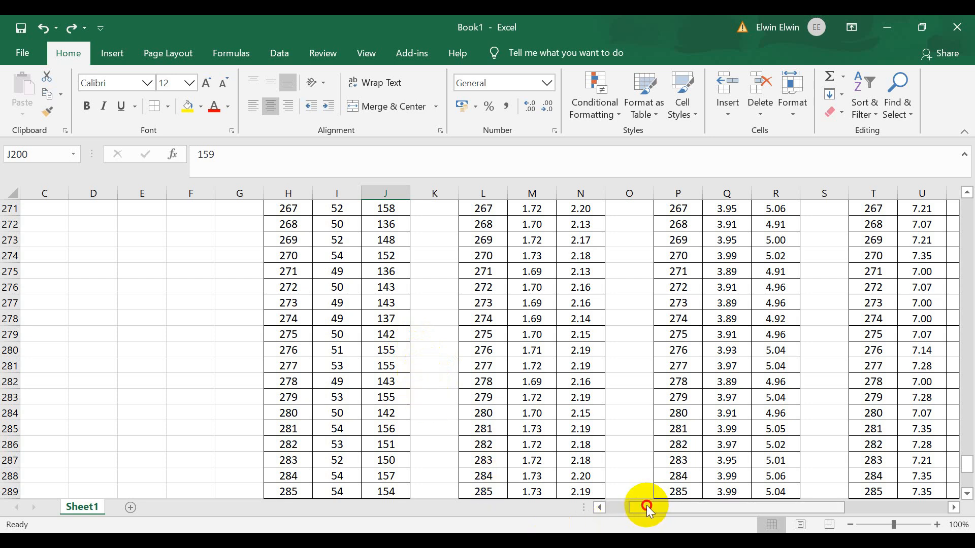
left_click_drag(647, 504, 874, 492)
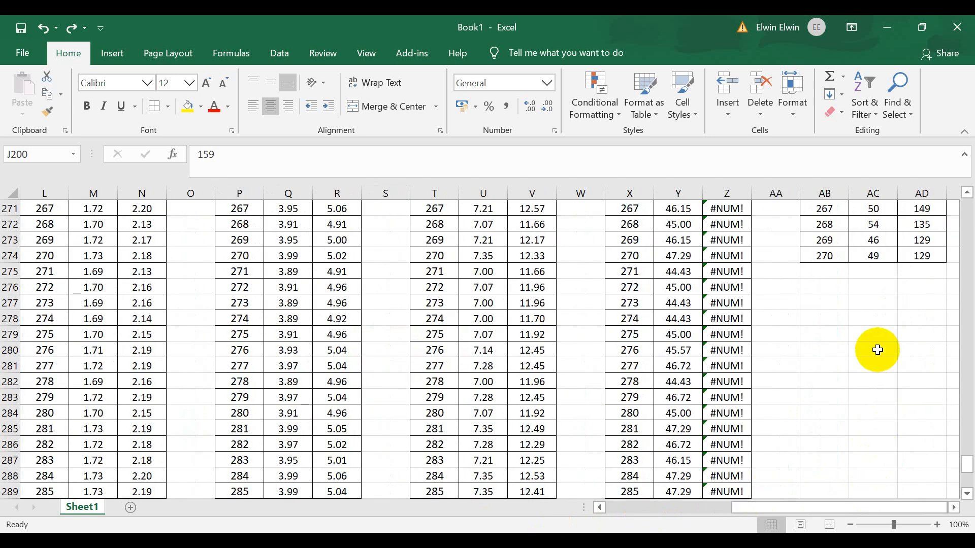
scroll(886, 330, "up", 3)
left_click(893, 320)
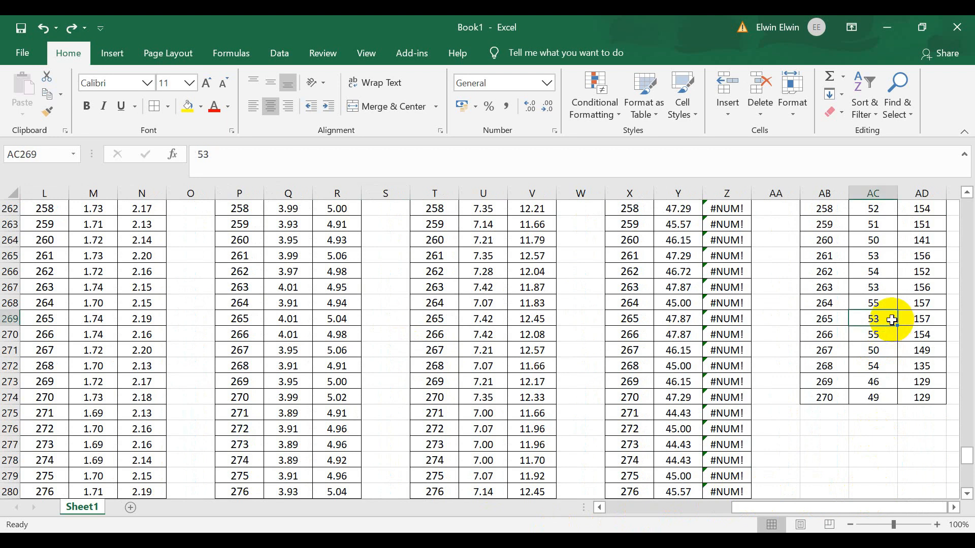
key("Up")
key("Up")
key("Up")
key("Up")
key("Up")
key("Up")
key("Up")
key("Up")
key("Up")
key("Up")
key("Up")
key("Up")
key("Up")
key("Up")
key("Up")
key("Up")
key("Up")
key("Up")
key("Up")
key("Up")
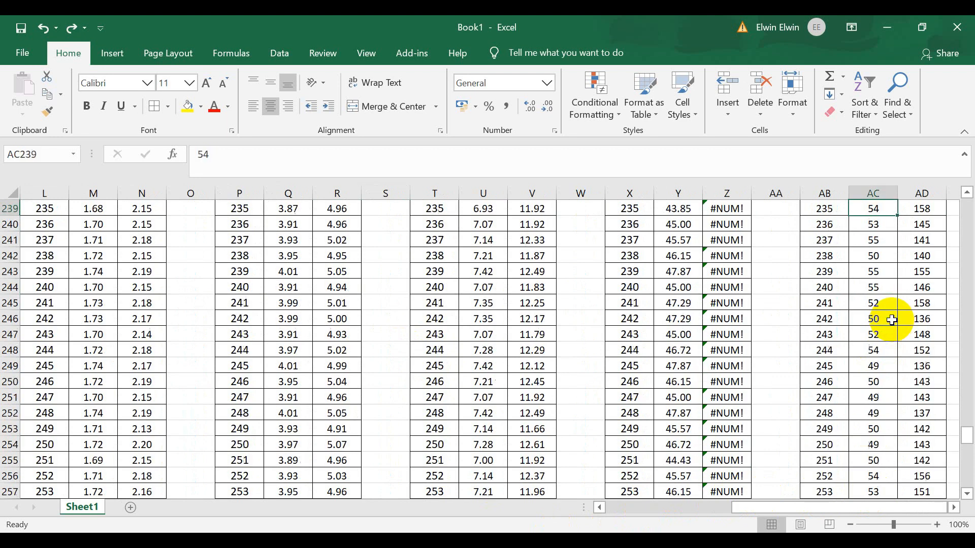
key("Up")
key("Up")
key("Up")
key("Up")
key("Up")
key("Up")
key("Up")
key("Up")
key("Up")
key("Up")
key("Up")
key("Up")
key("Up")
key("Up")
key("Up")
key("Up")
key("Up")
key("Up")
key("Up")
key("Up")
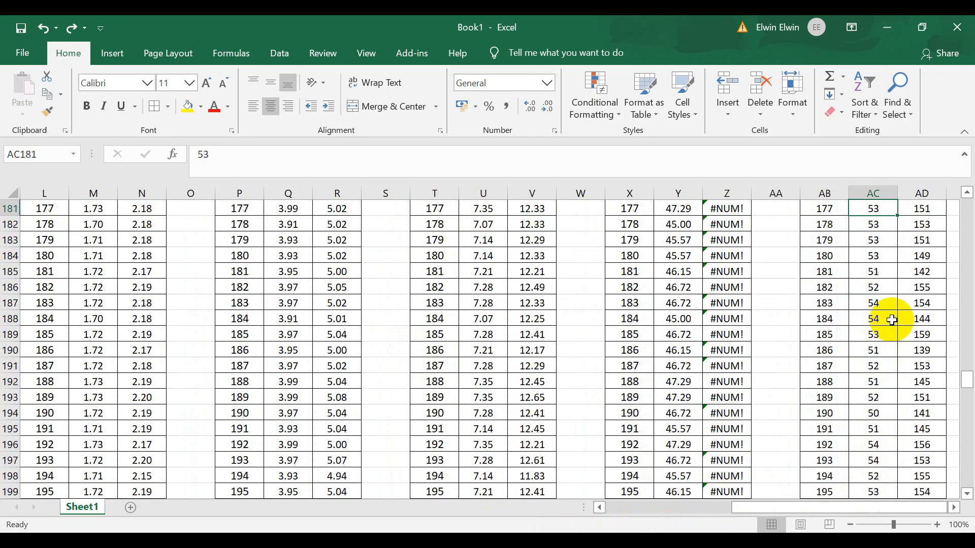
key("Up")
key("Up")
key("Up")
key("Up")
key("Up")
key("Up")
key("Up")
key("Up")
key("Up")
key("Up")
key("Up")
key("Up")
key("Up")
key("Up")
key("Up")
key("Up")
key("Up")
key("Up")
key("Up")
key("Up")
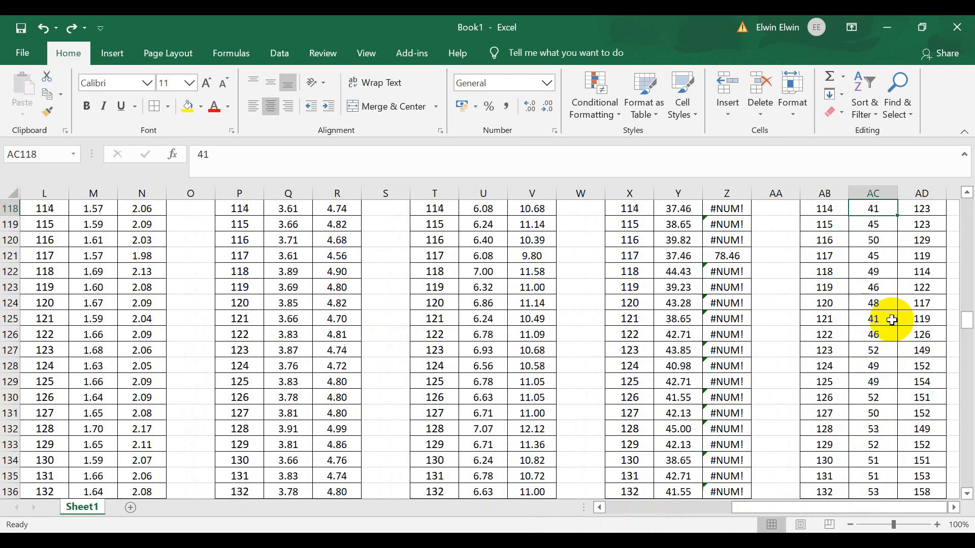
key("Up")
key("Up")
key("Up")
key("Up")
key("Up")
key("Up")
key("Up")
key("Up")
key("Up")
key("Up")
key("Up")
key("Up")
key("Up")
key("Up")
key("Up")
key("Up")
key("Up")
key("Up")
key("Up")
key("Up")
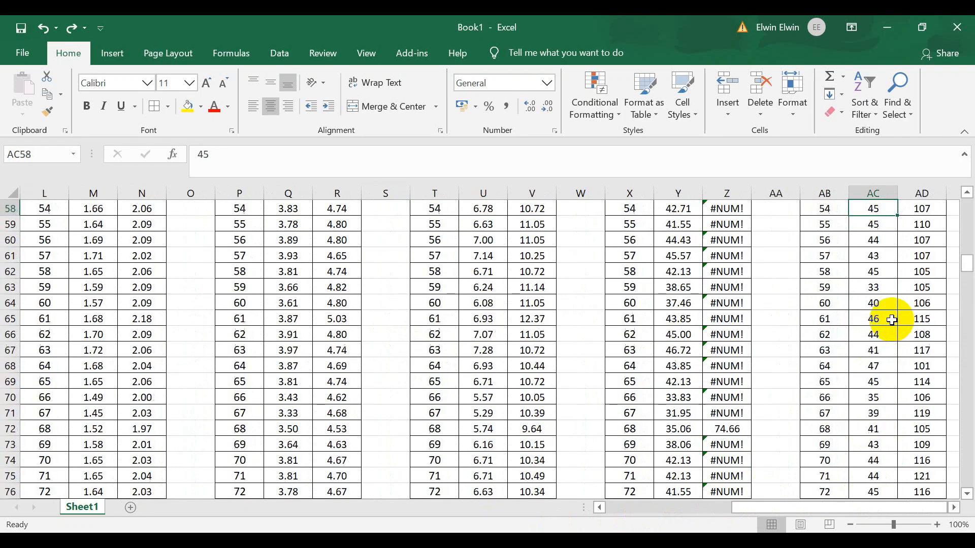
key("Up")
key("Up")
key("Up")
key("Up")
key("Up")
key("Up")
key("Up")
key("Up")
key("Up")
key("Up")
key("Up")
key("Up")
key("Up")
key("Up")
key("Up")
key("Up")
key("Up")
key("Up")
key("Up")
key("Up")
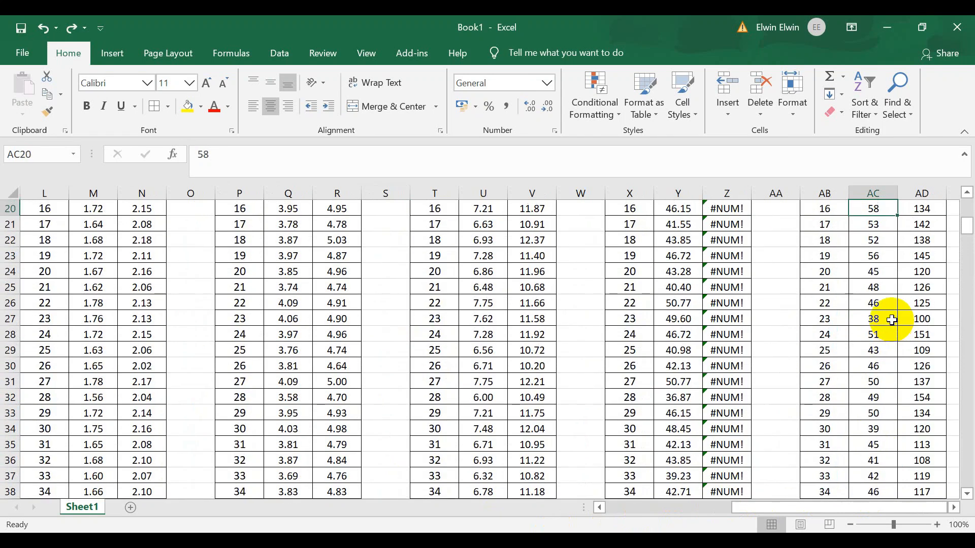
key("Up")
key("Up")
key("Up")
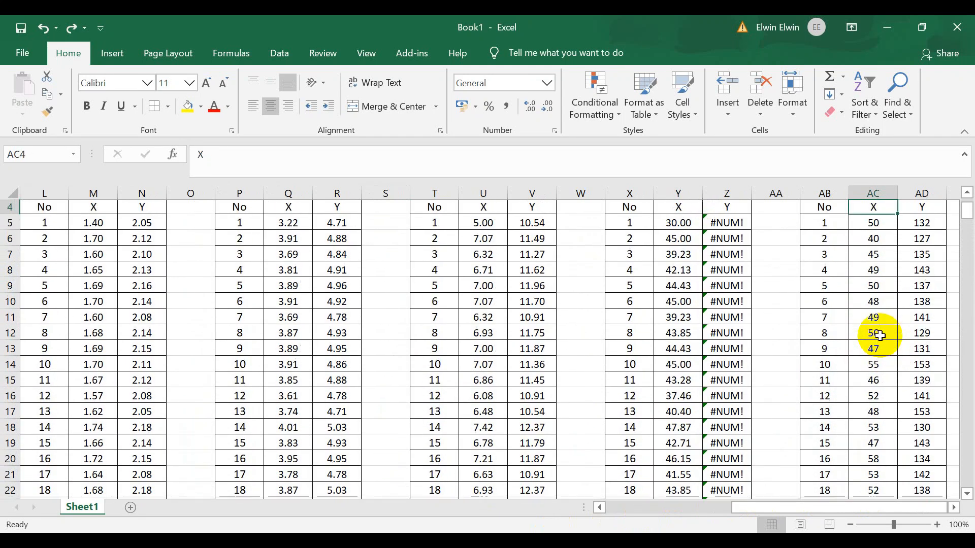
scroll(833, 364, "down", 20)
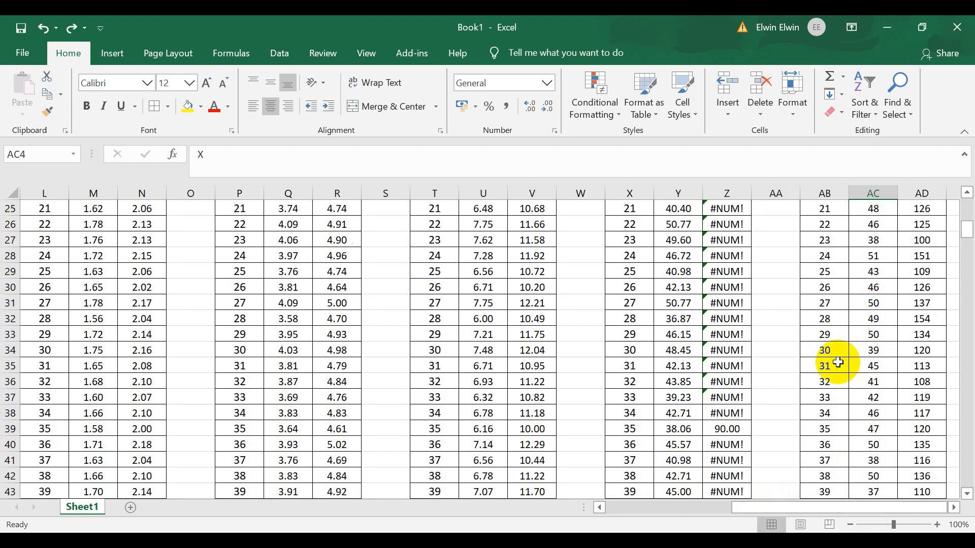
scroll(838, 364, "down", 20)
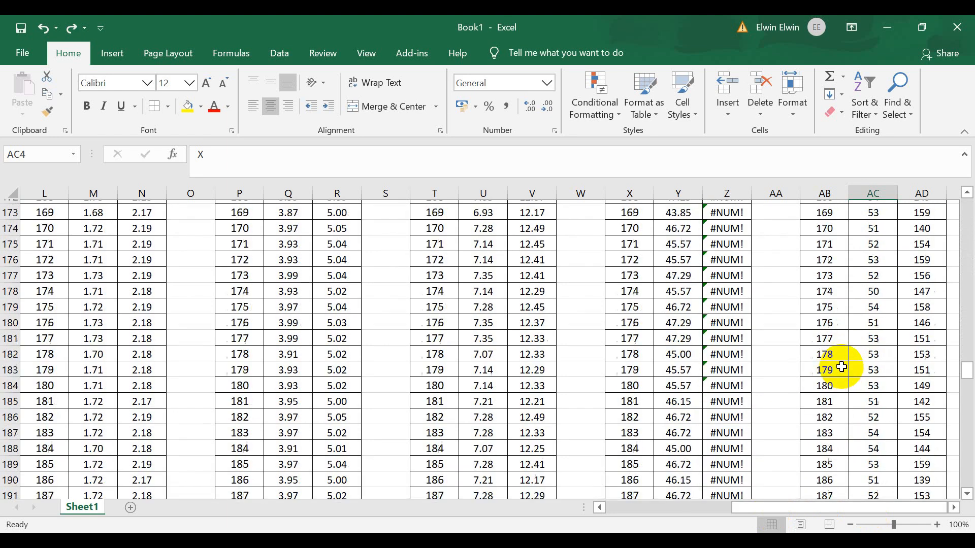
scroll(840, 366, "down", 9)
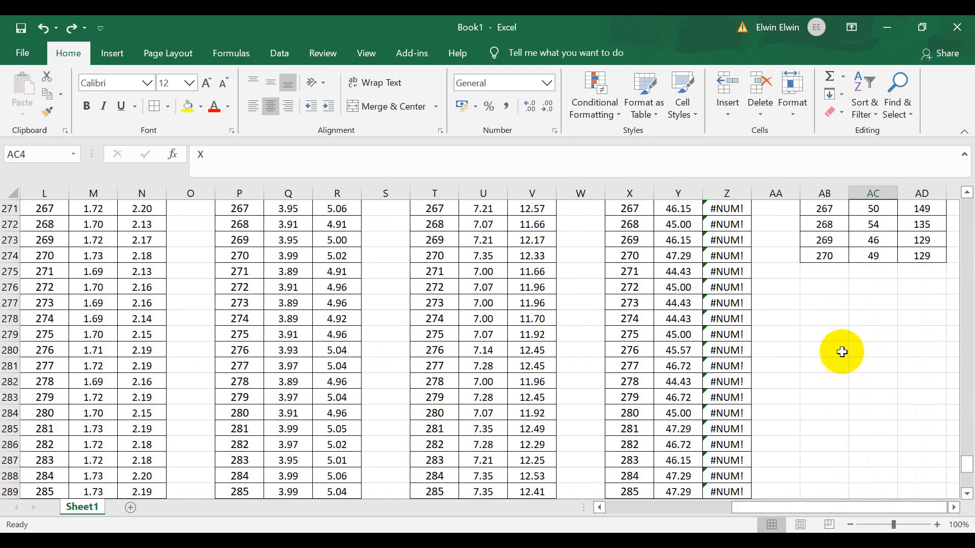
left_click(829, 262)
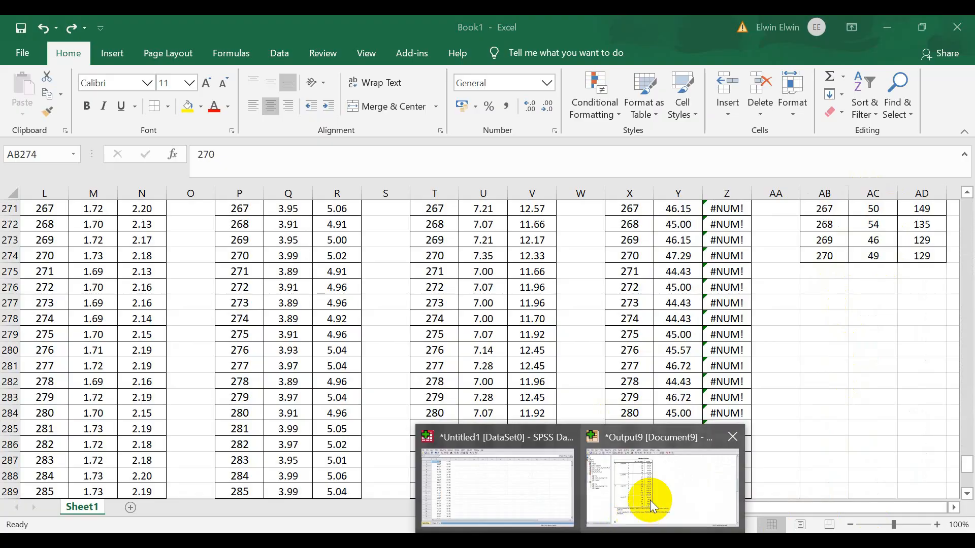
Switch to SPSS, create a new empty dataset, and define two variables named X and Y.
left_click(642, 490)
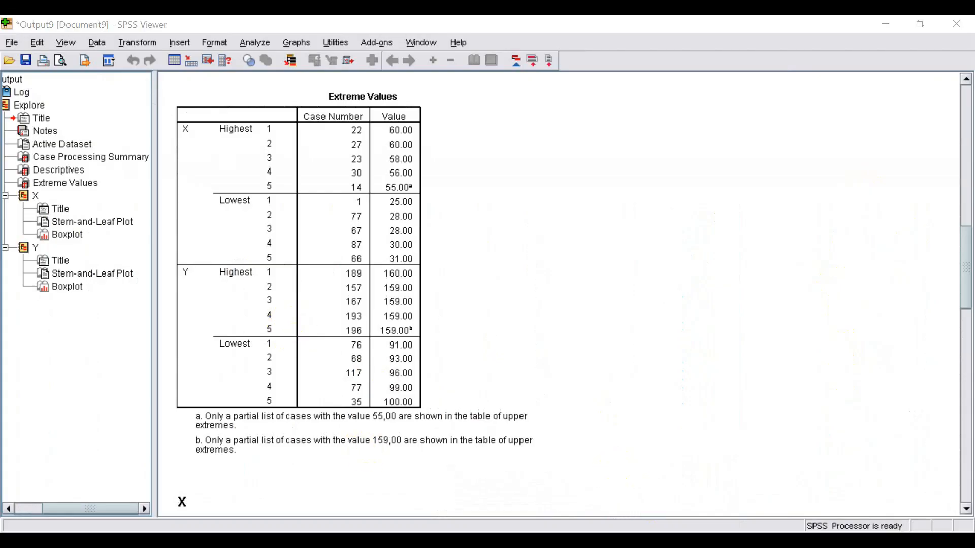
left_click(497, 510)
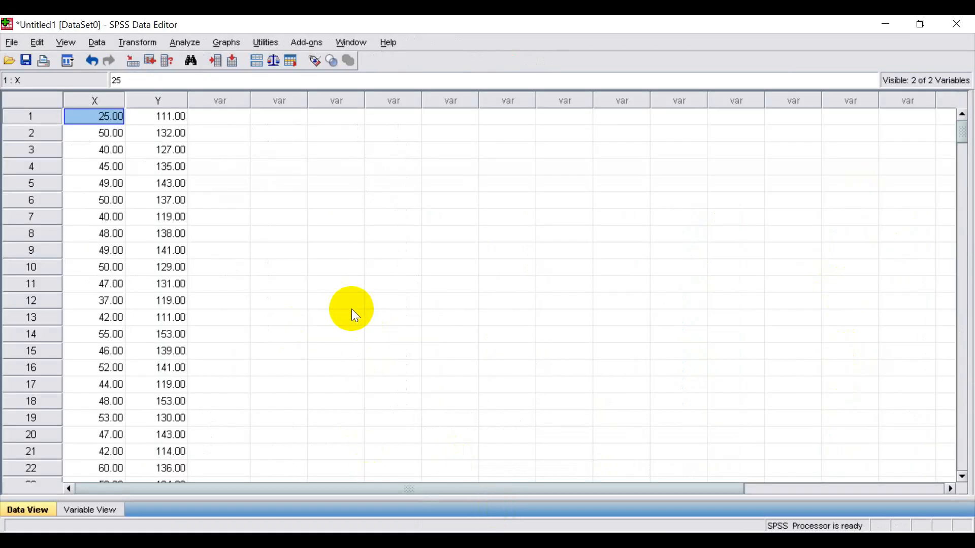
key("ctrl+n")
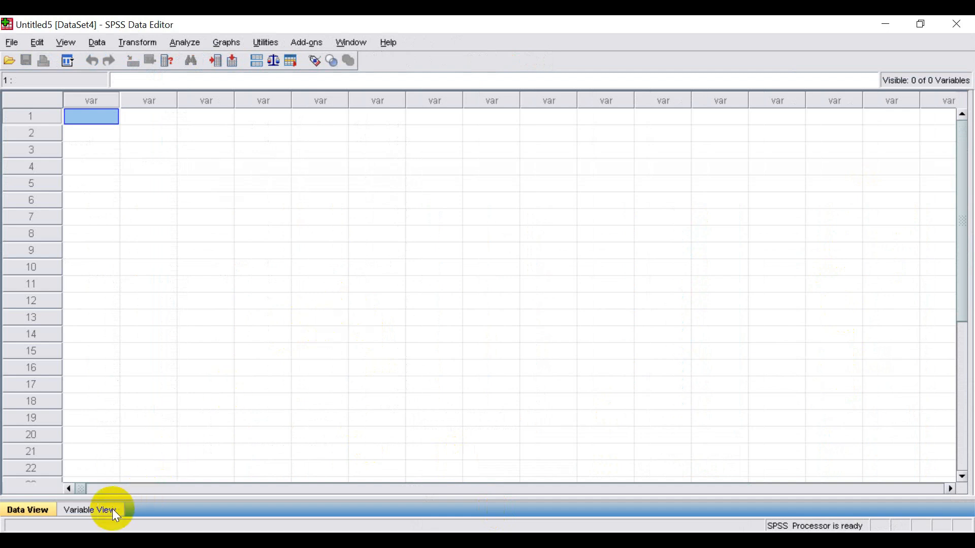
left_click(91, 510)
type("X")
key("Return")
type("Y")
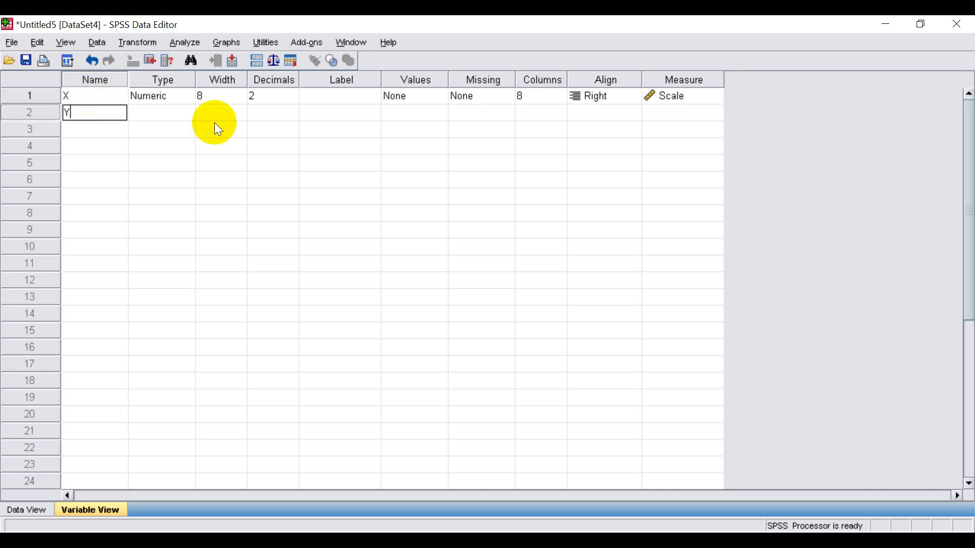
Label variable X as "X Min Outlier" and variable Y as "Y Min Outlier".
left_click(350, 100)
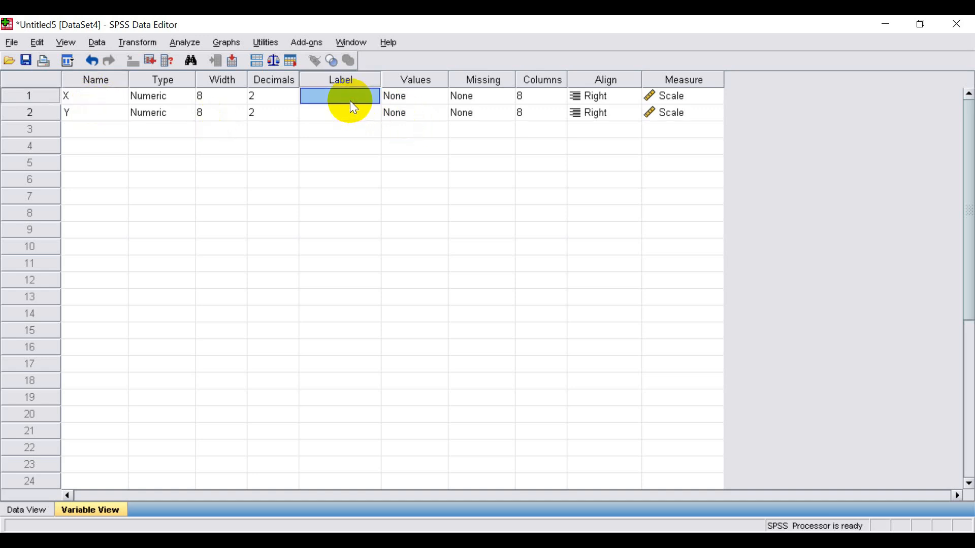
type("X Min Outlier")
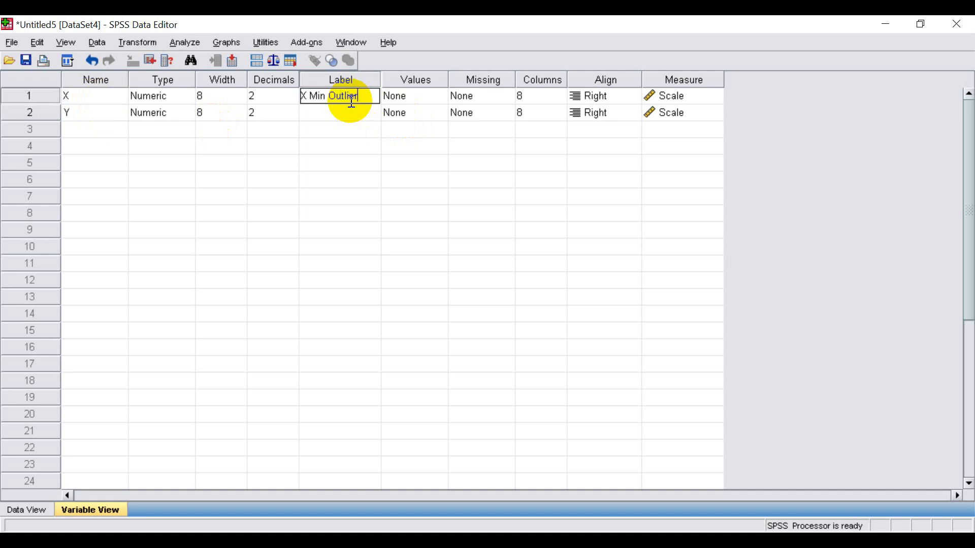
left_click(333, 112)
type("Y M")
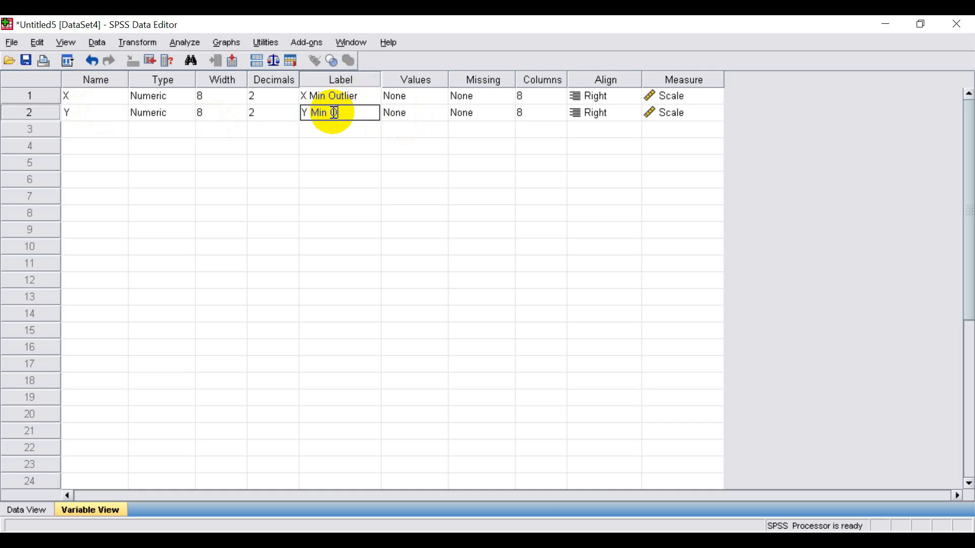
type("in Outlier")
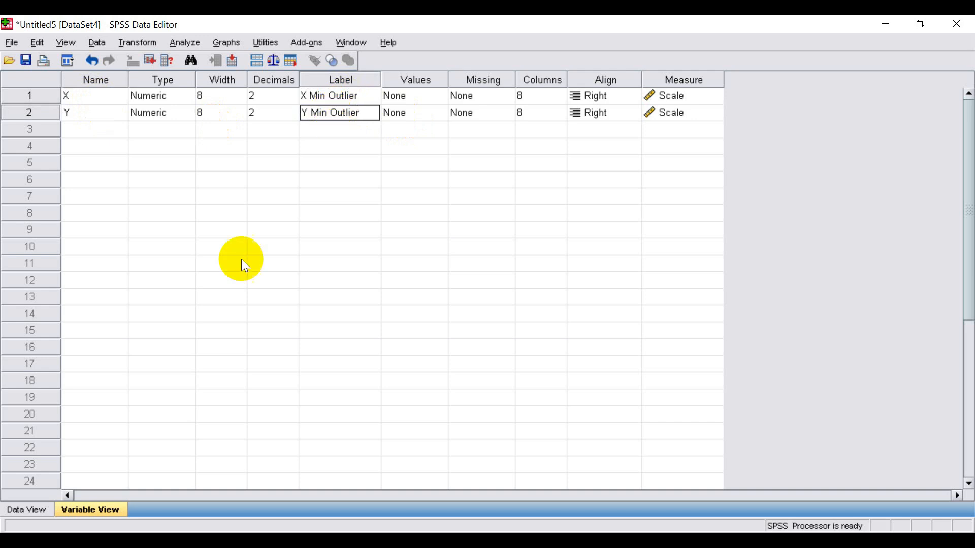
Switch to Excel and copy the outlier-free X and Y values in AC5:AD274 of the Book1 workbook.
left_click(20, 509)
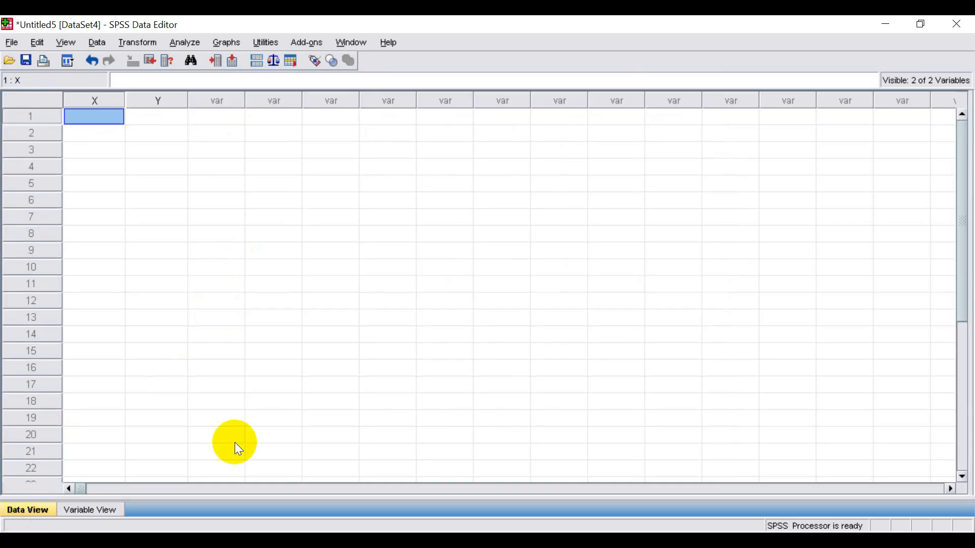
left_click(768, 489)
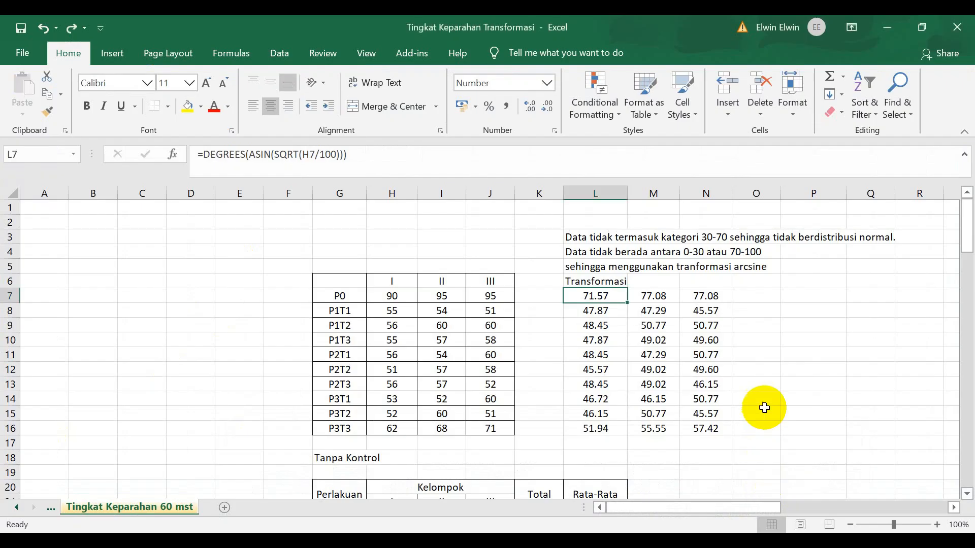
mouse_move(508, 528)
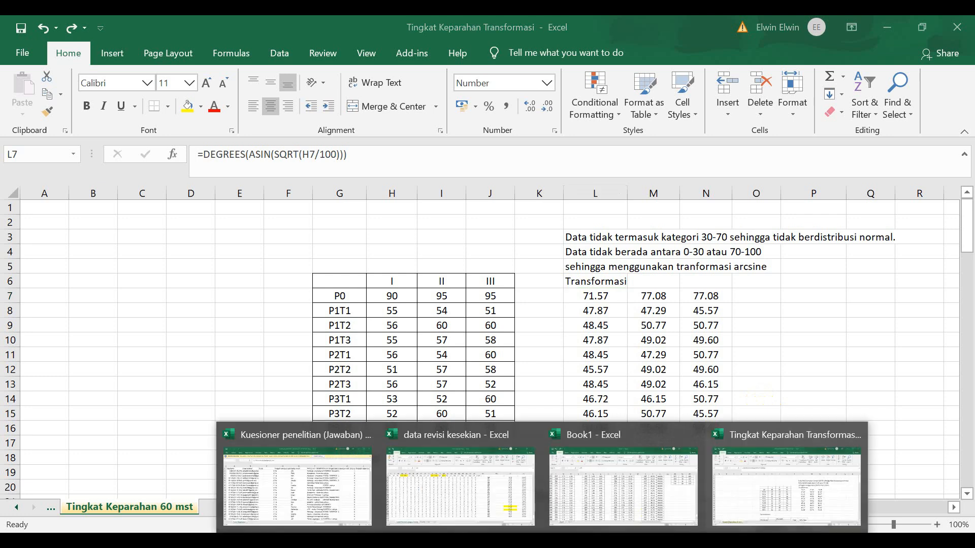
left_click(616, 522)
left_click(807, 493)
scroll(870, 282, "up", 19)
left_click_drag(964, 387, 958, 196)
left_click_drag(879, 274, 900, 458)
key("ctrl+c")
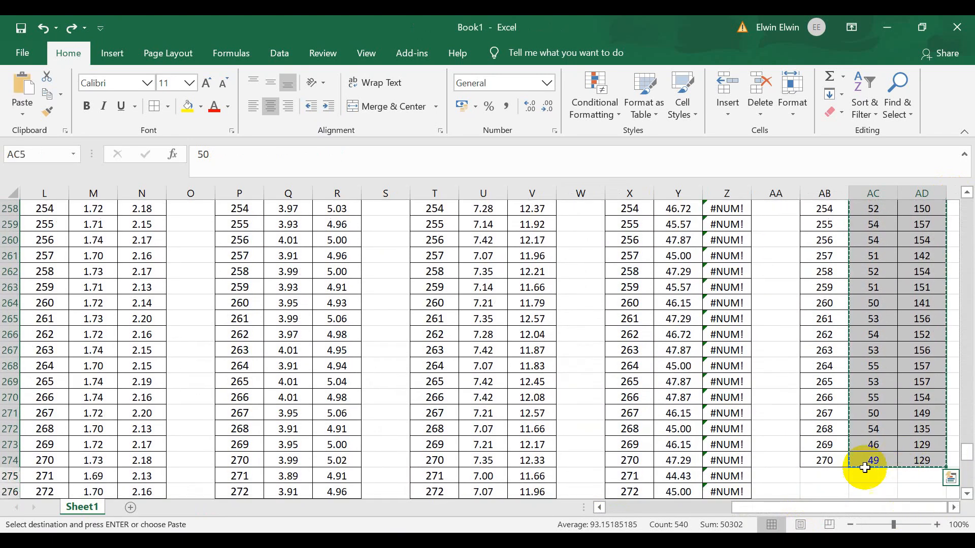
Switch to the Untitled5 dataset in SPSS and paste the copied values into the X and Y columns from row 1.
left_click(580, 541)
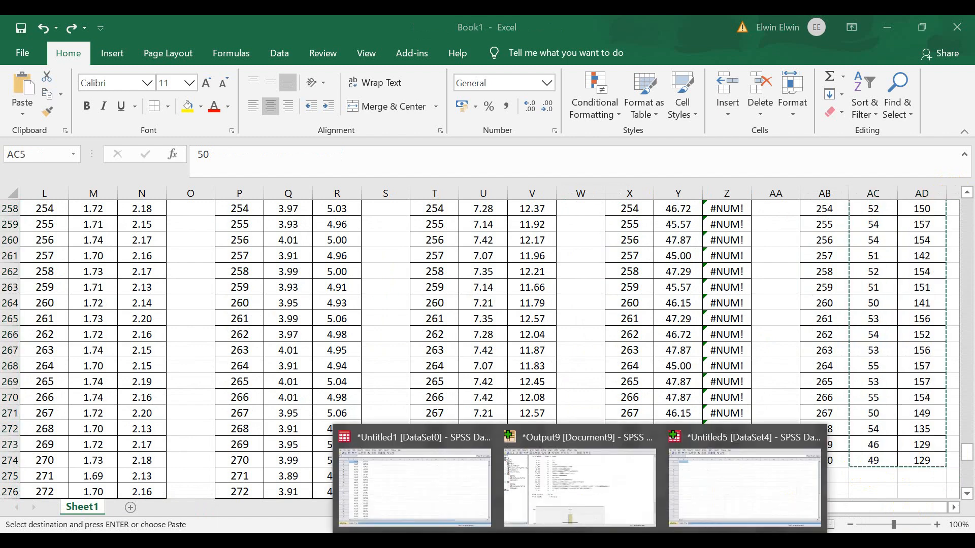
left_click(724, 483)
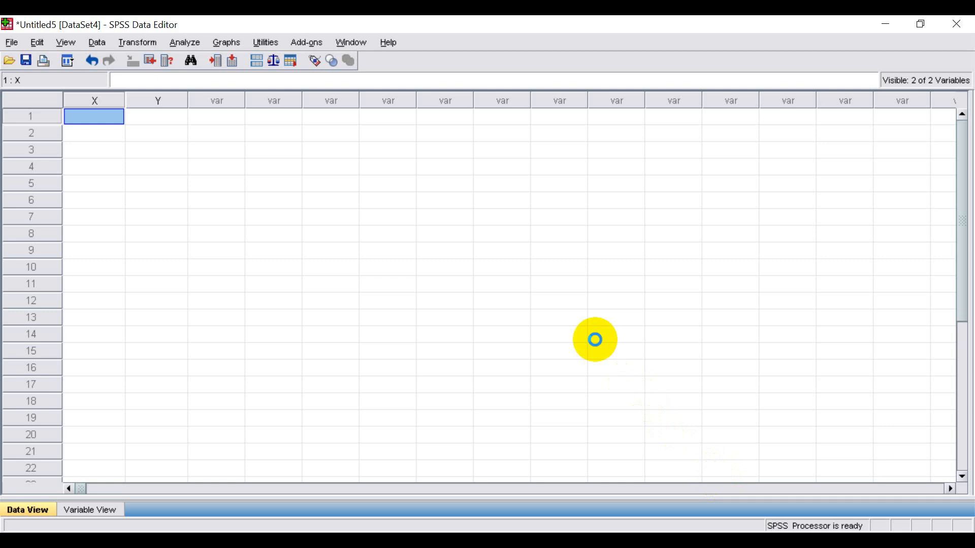
key("ctrl+v")
scroll(97, 203, "down", 1)
scroll(119, 137, "up", 1)
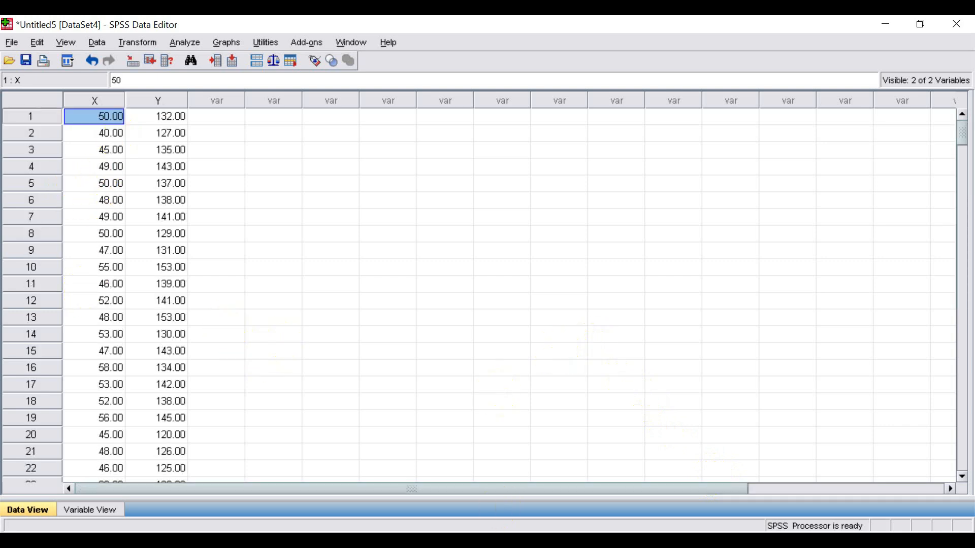
Close the Output9 viewer without saving its contents and return to the Untitled5 dataset.
left_click(579, 540)
left_click(596, 458)
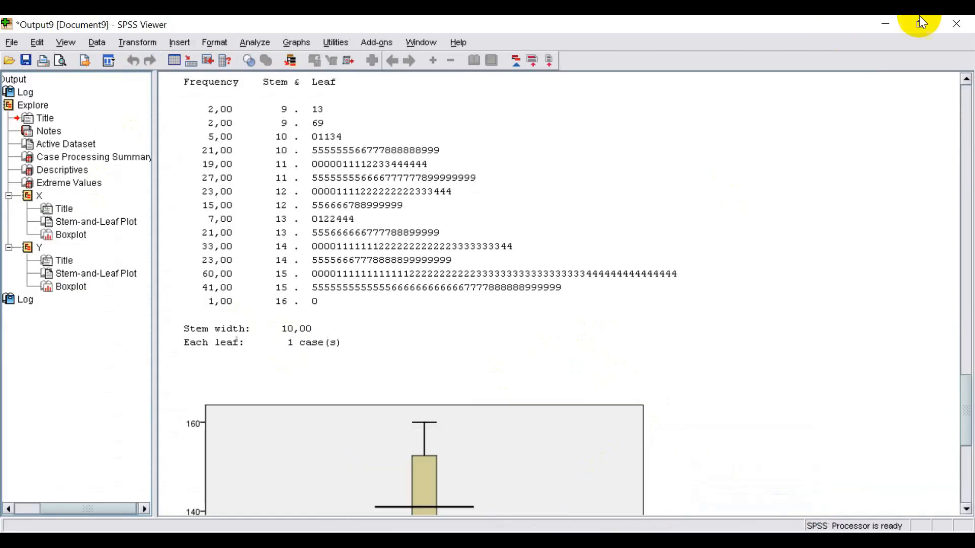
left_click(956, 24)
left_click(485, 303)
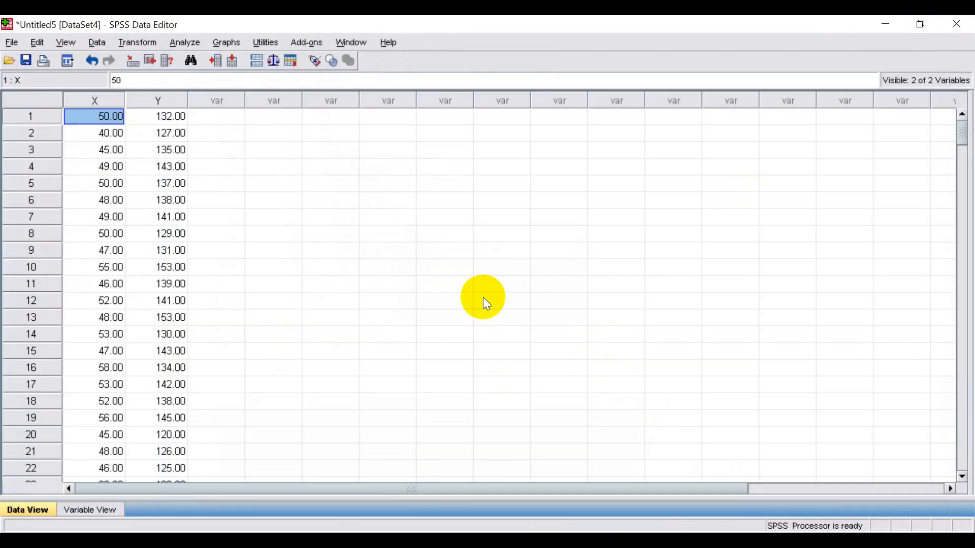
left_click(580, 540)
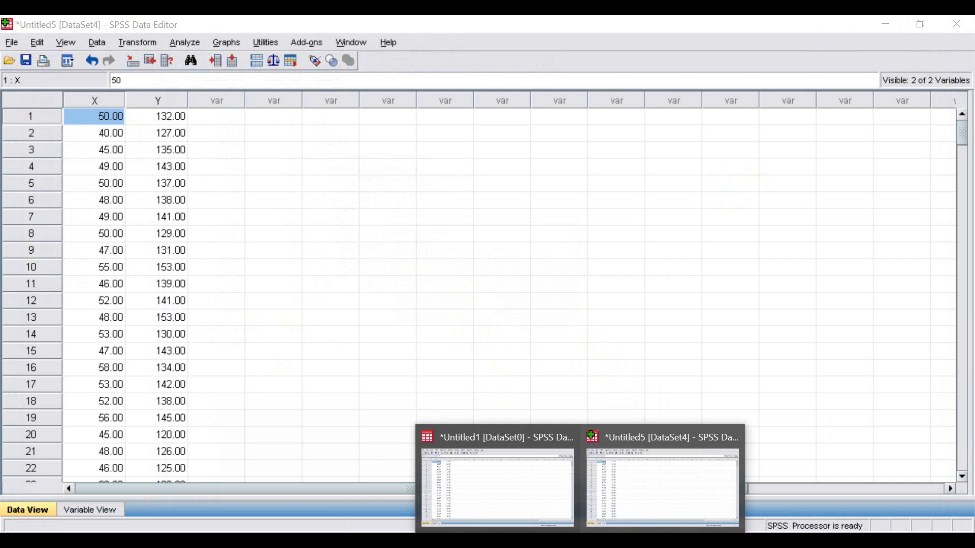
left_click(601, 480)
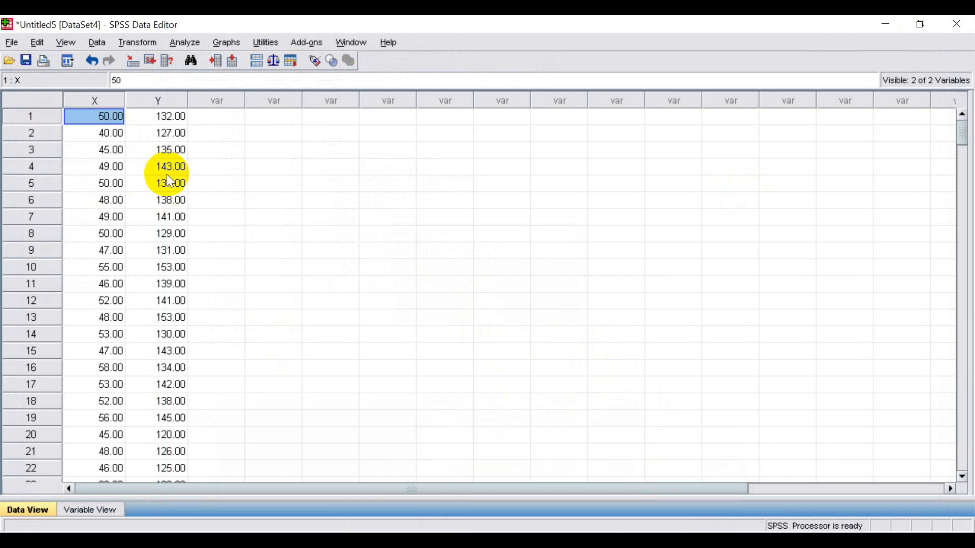
Set up a linear regression with Y Min Outlier as the dependent and X Min Outlier as the independent variable.
left_click(178, 45)
mouse_move(301, 196)
left_click(339, 196)
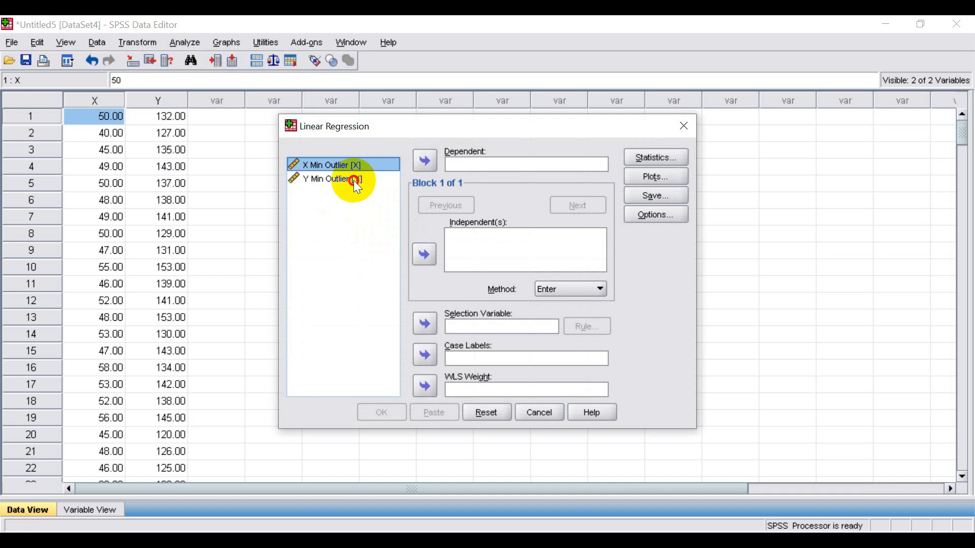
left_click(354, 180)
left_click(425, 161)
left_click(350, 166)
left_click(425, 254)
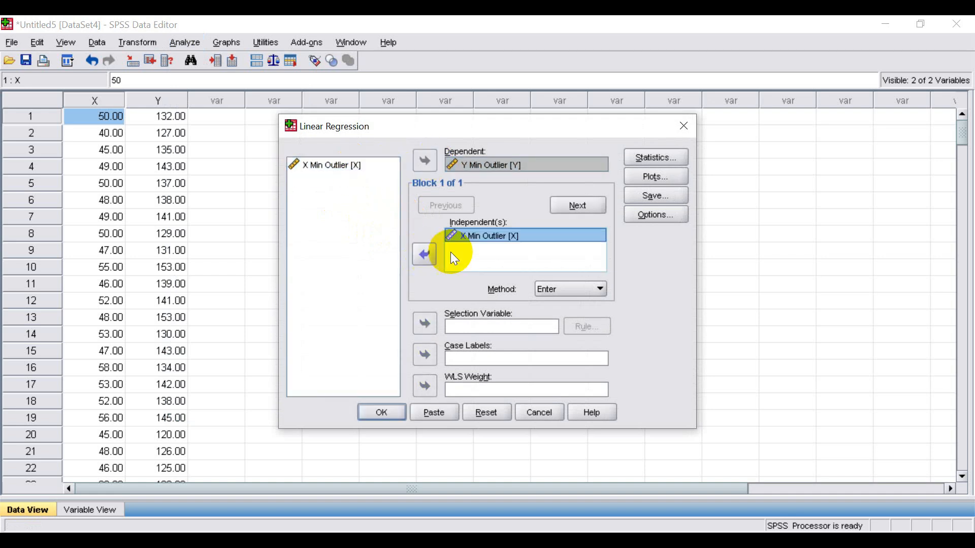
Run the regression with unstandardized residuals saved to the dataset, and close its output without saving.
left_click(669, 199)
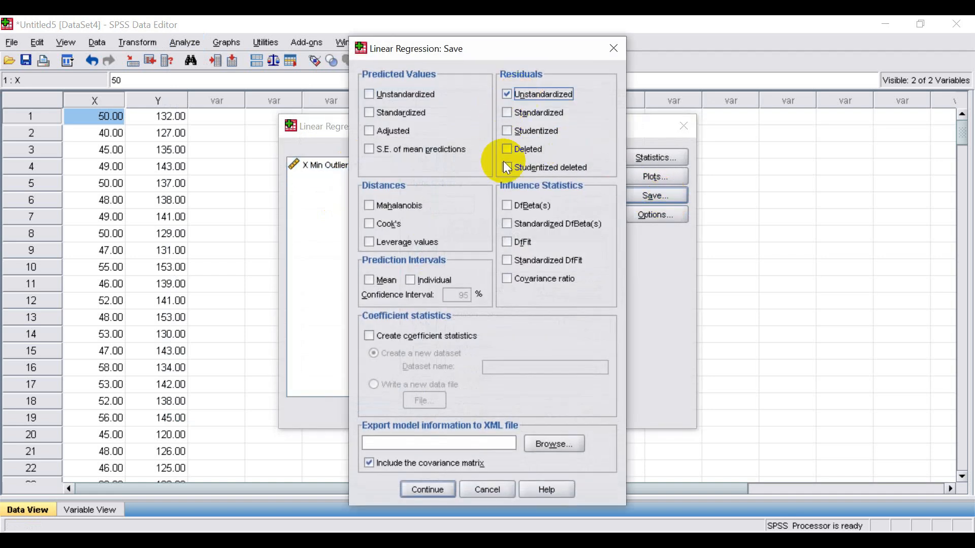
left_click(439, 492)
left_click(394, 416)
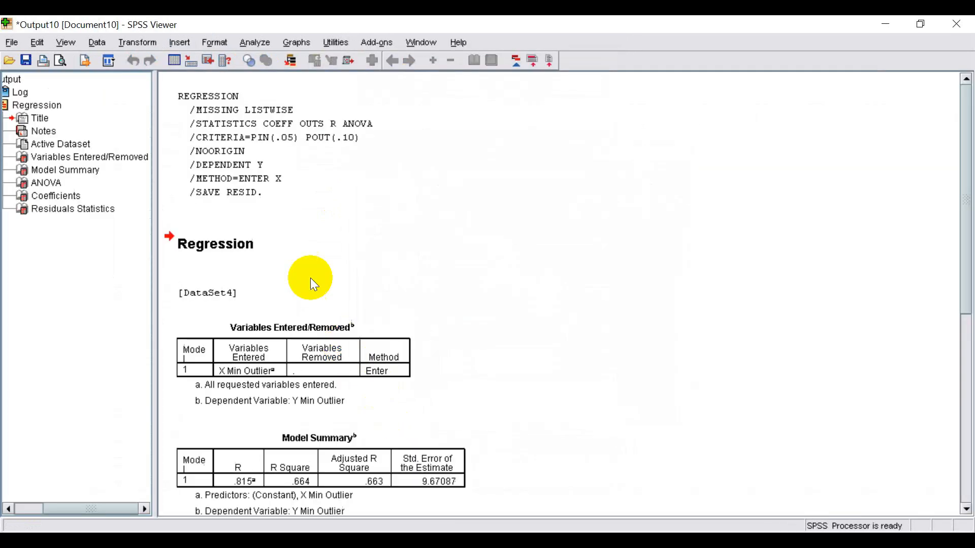
left_click(956, 24)
left_click(480, 301)
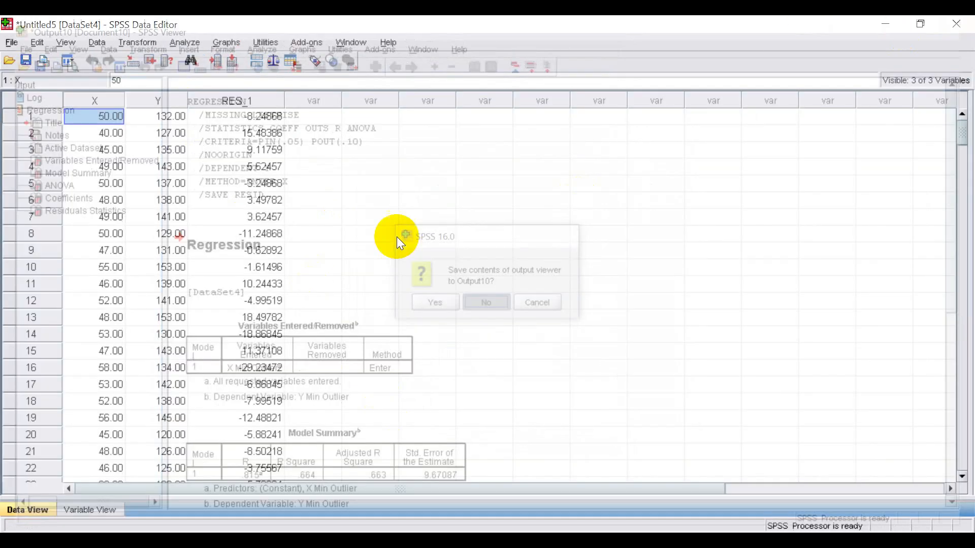
Run a One-Sample Kolmogorov-Smirnov test on the unstandardized residuals against the Normal distribution.
left_click(184, 41)
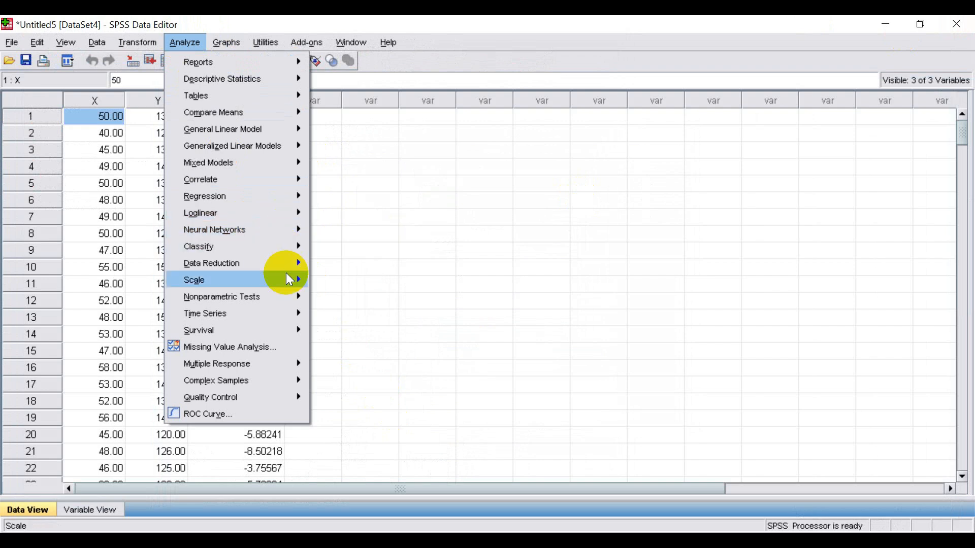
mouse_move(299, 302)
left_click(398, 347)
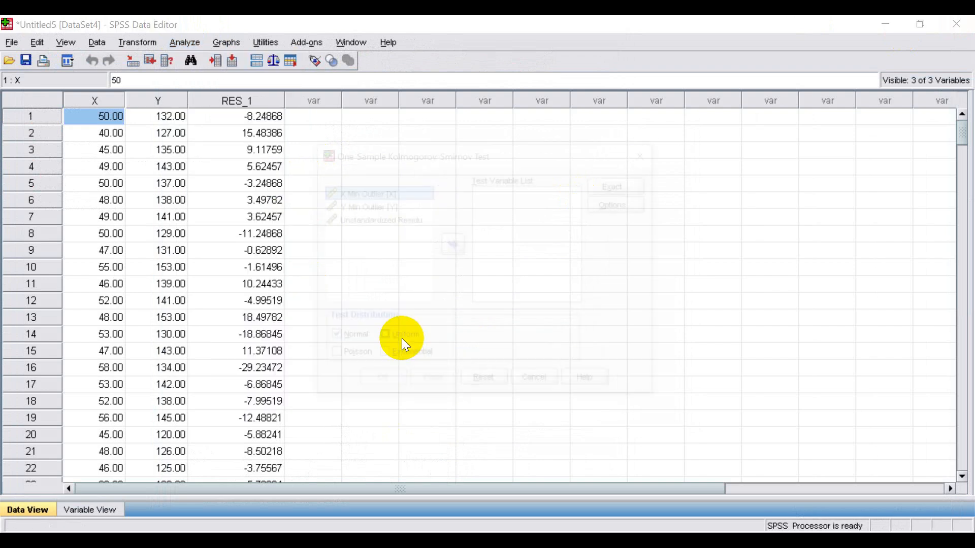
left_click(419, 227)
left_click(456, 247)
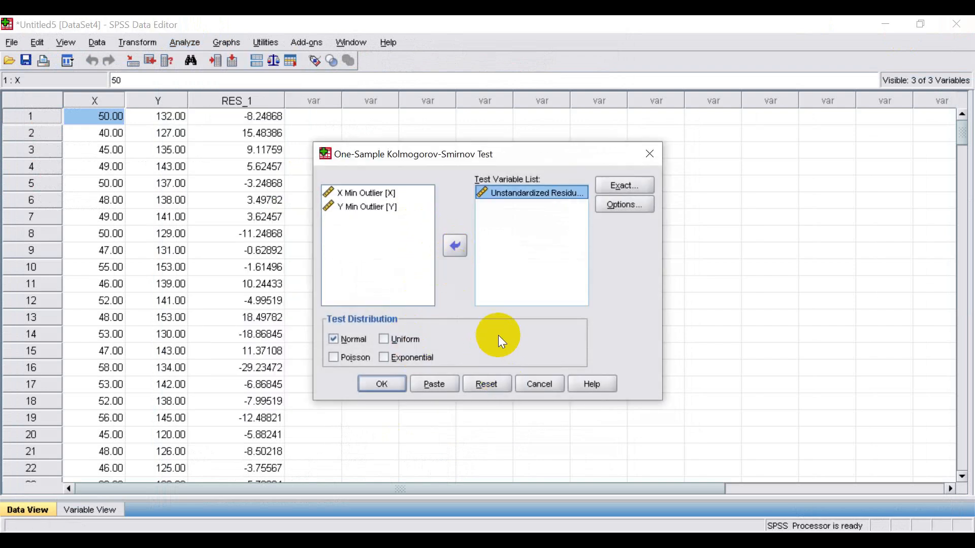
left_click(381, 384)
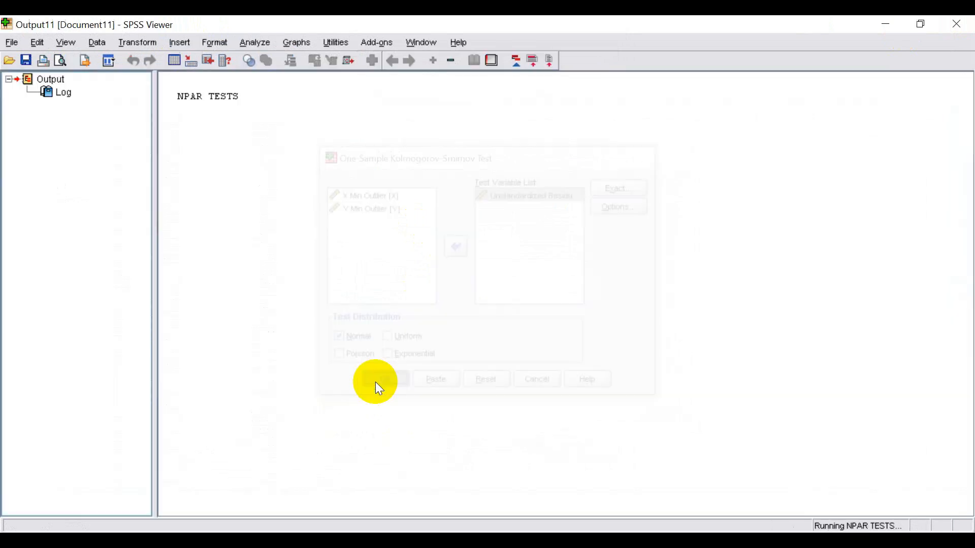